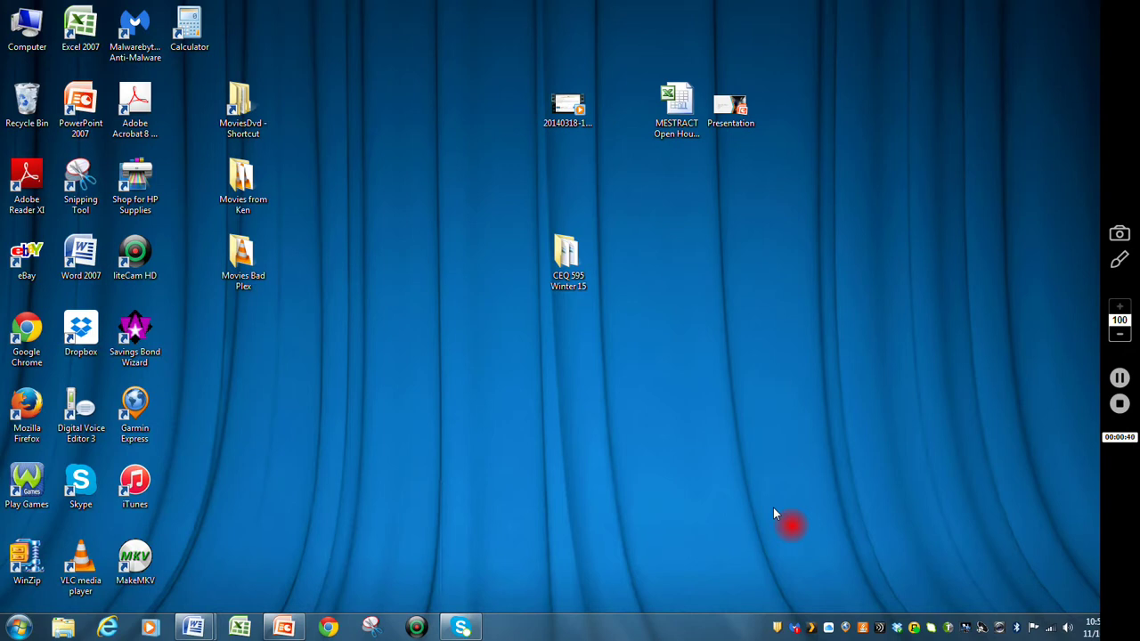
click(327, 626)
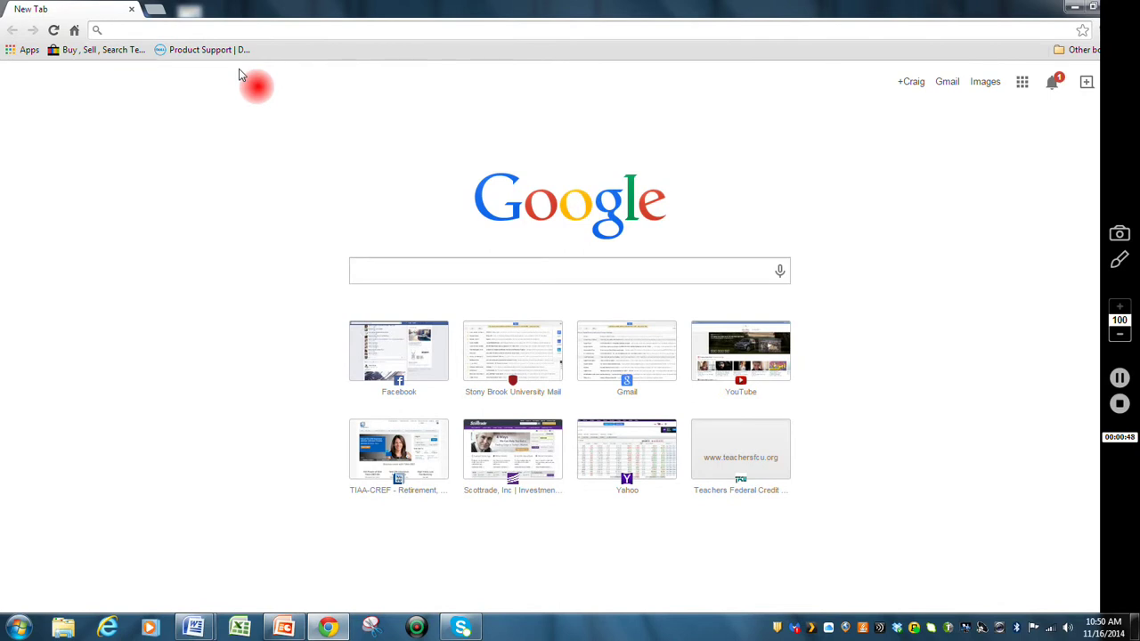
text(wwww)
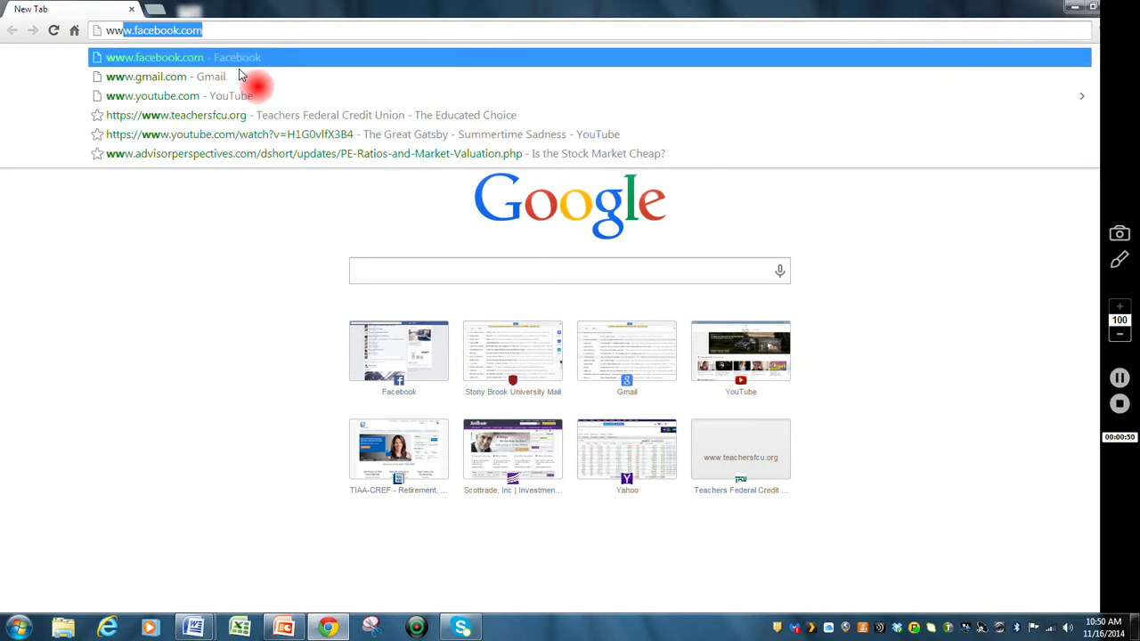
key(BackSpace)
text(.)
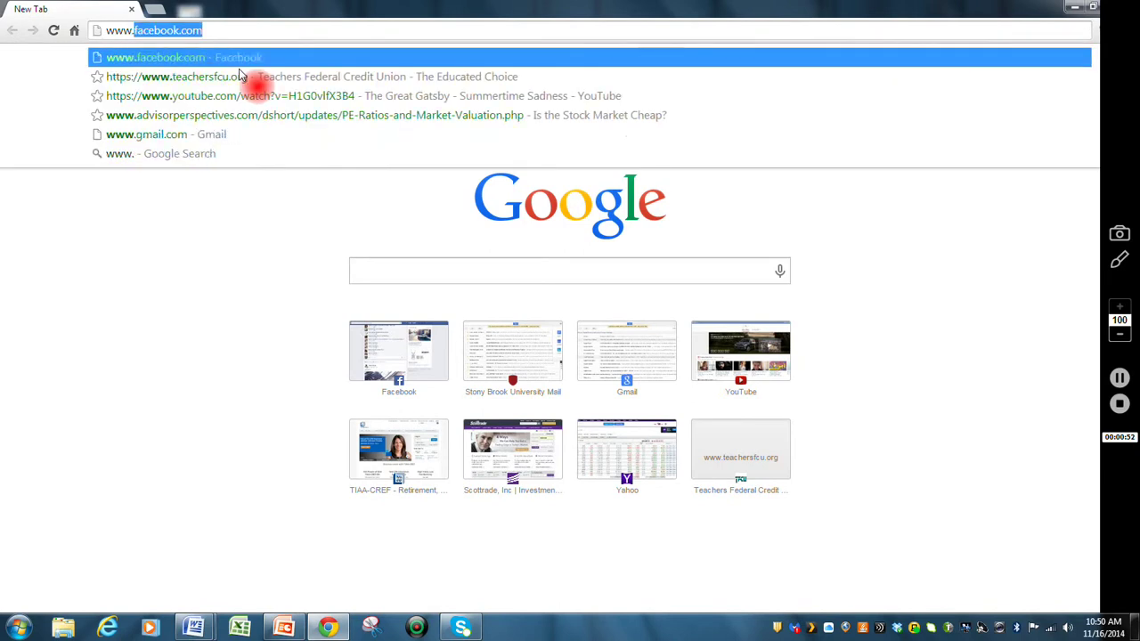
text(library.stonybrook.edu)
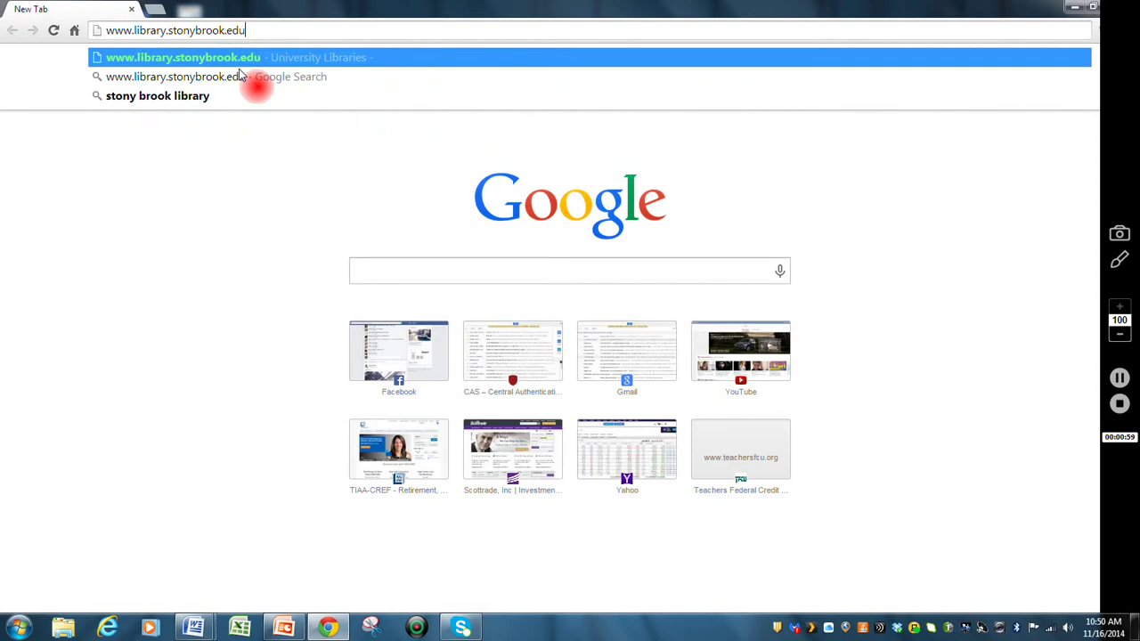
key(Return)
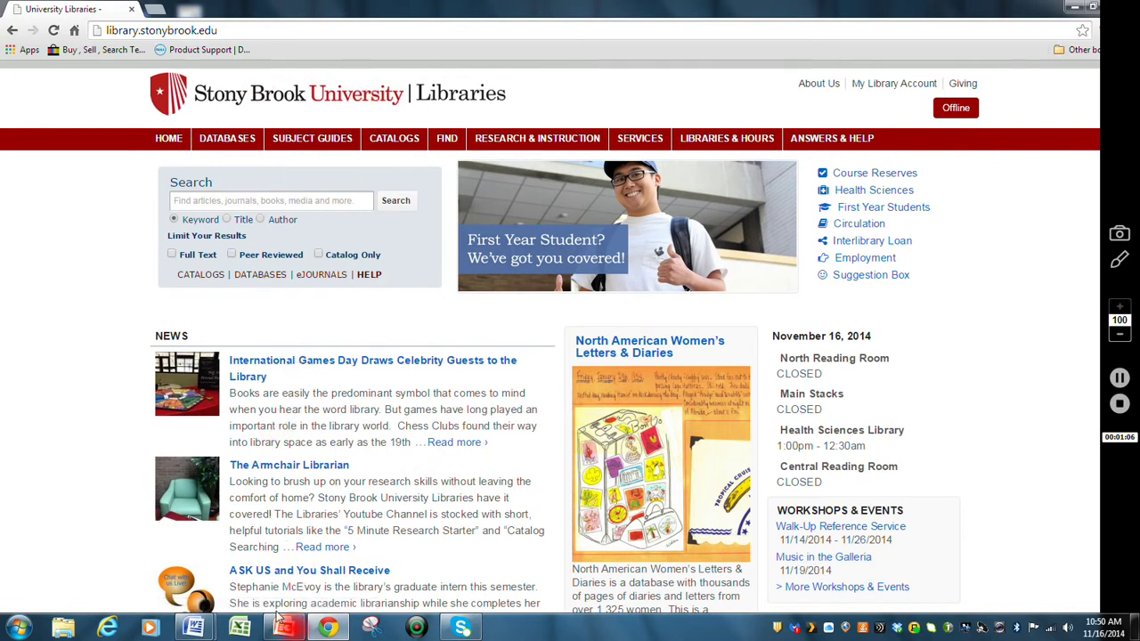
mouse_move(279, 633)
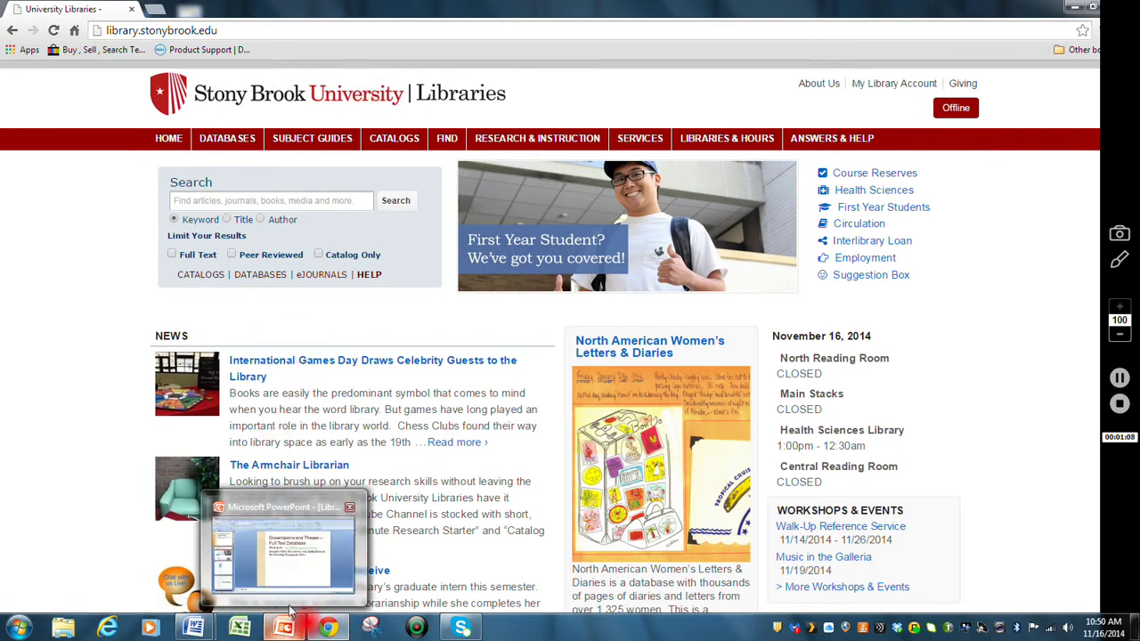
click(276, 629)
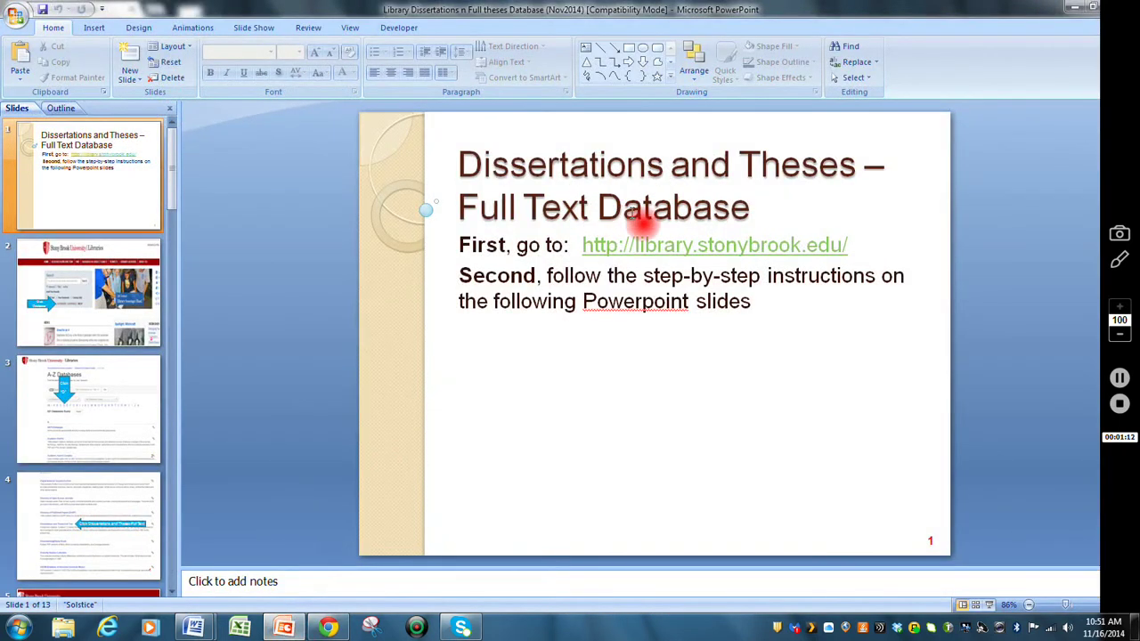
click(109, 281)
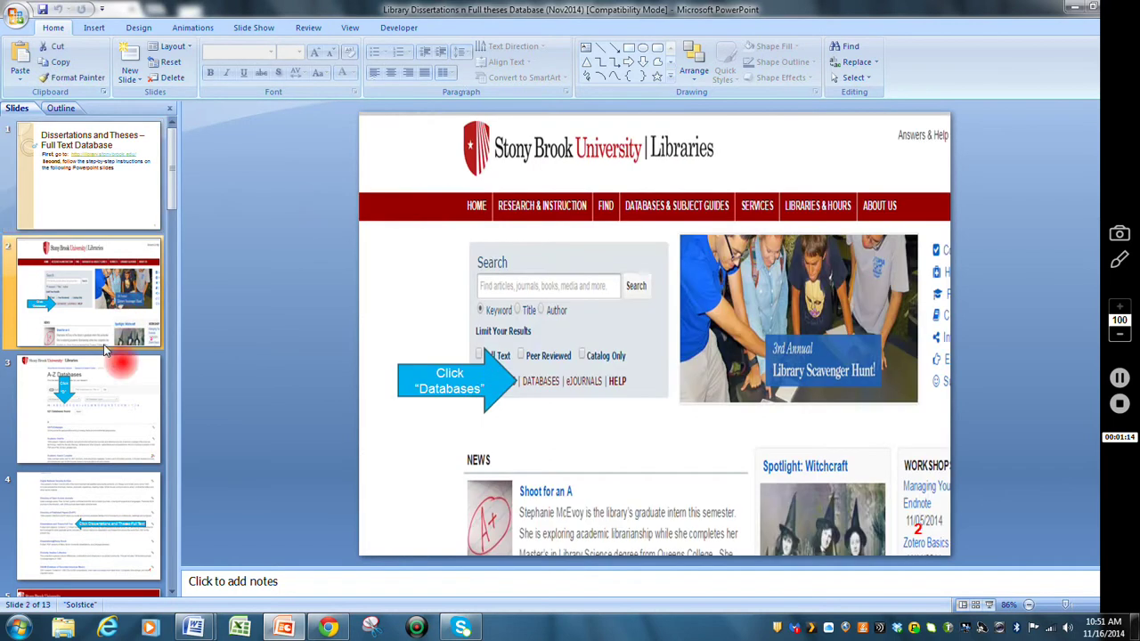
click(102, 394)
click(124, 508)
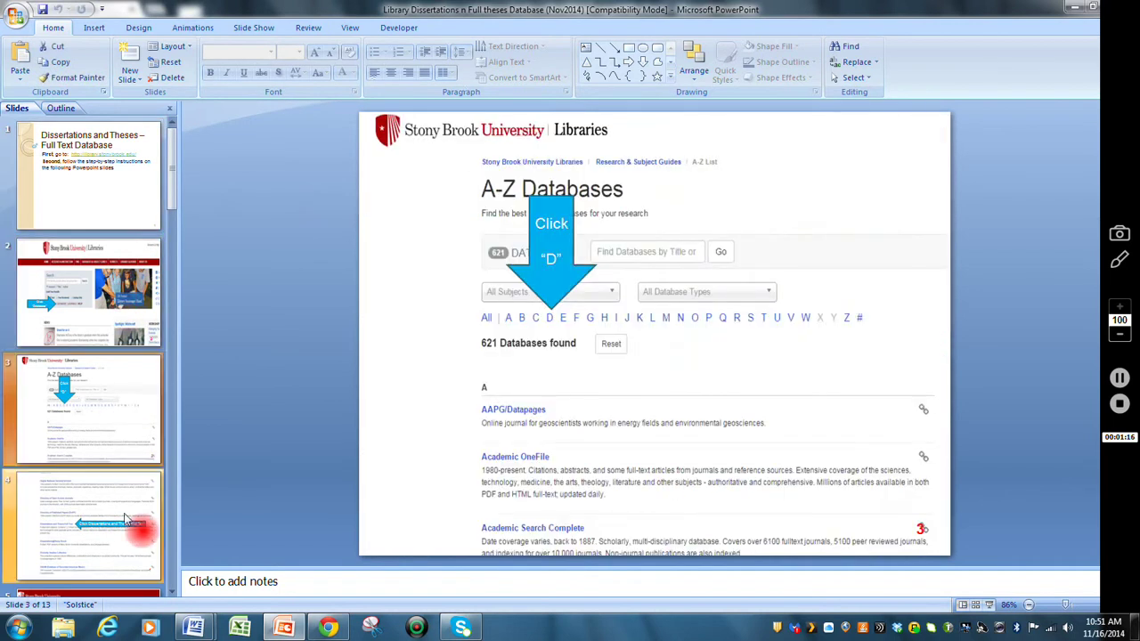
click(1075, 9)
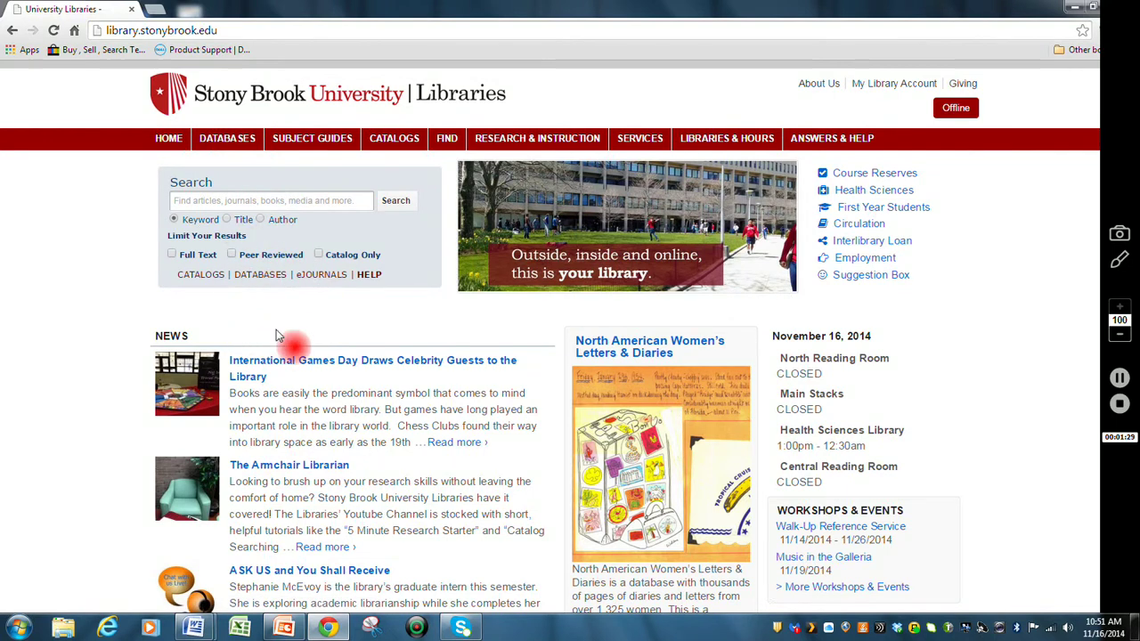
- Show the A-Z Databases D entries and scroll down to Dissertations and Theses-Full Text
click(267, 276)
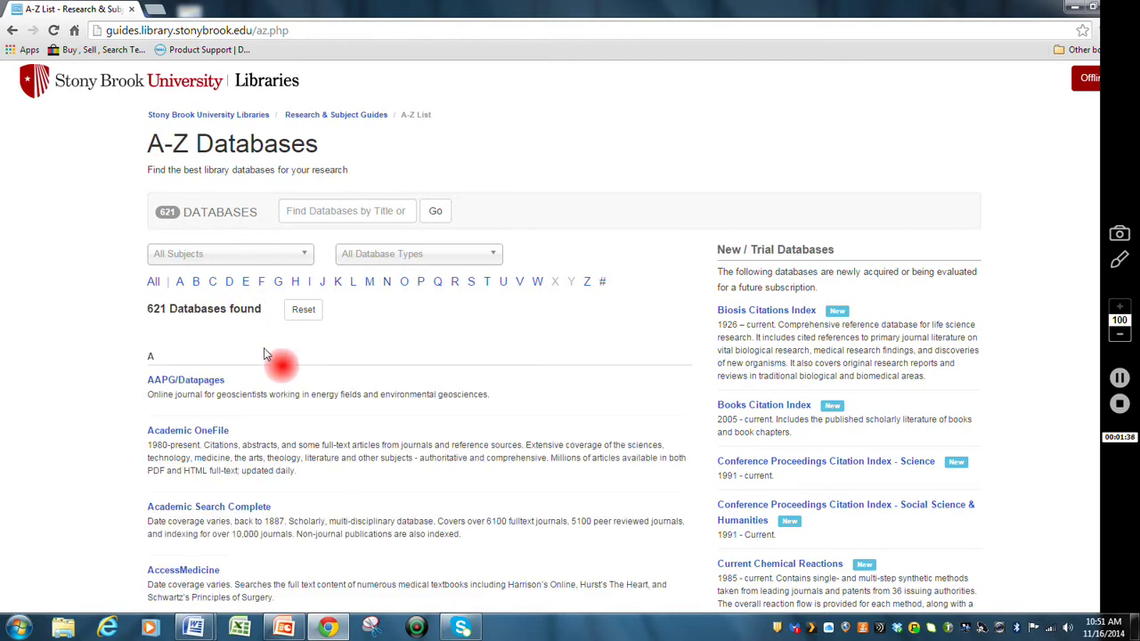
scroll(285, 347, down, 1)
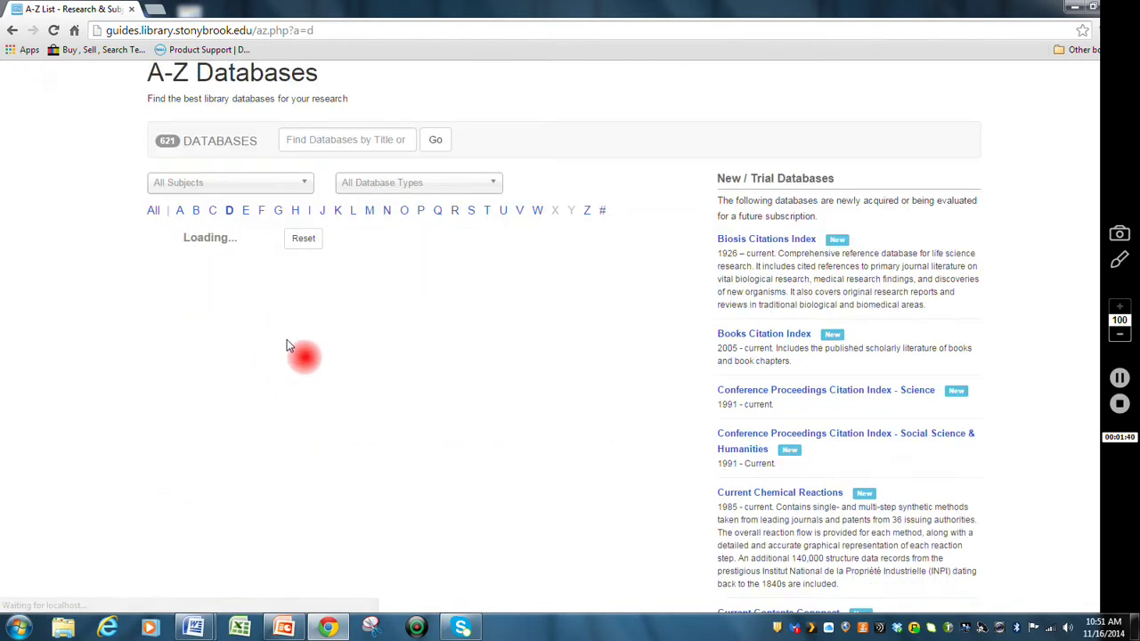
scroll(321, 342, down, 3)
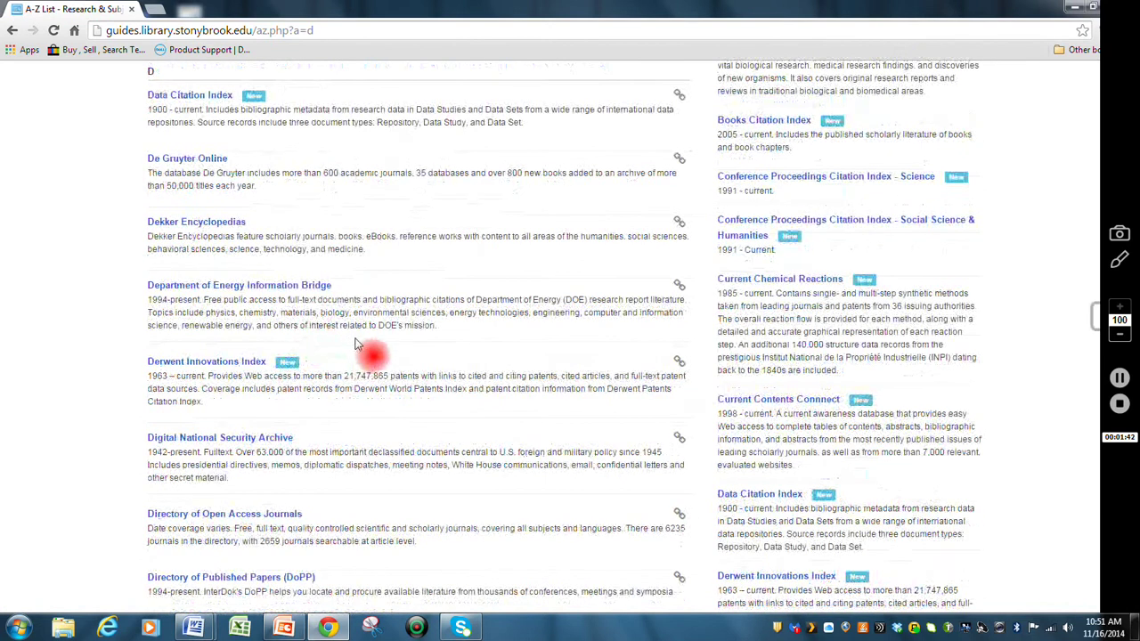
scroll(343, 352, down, 3)
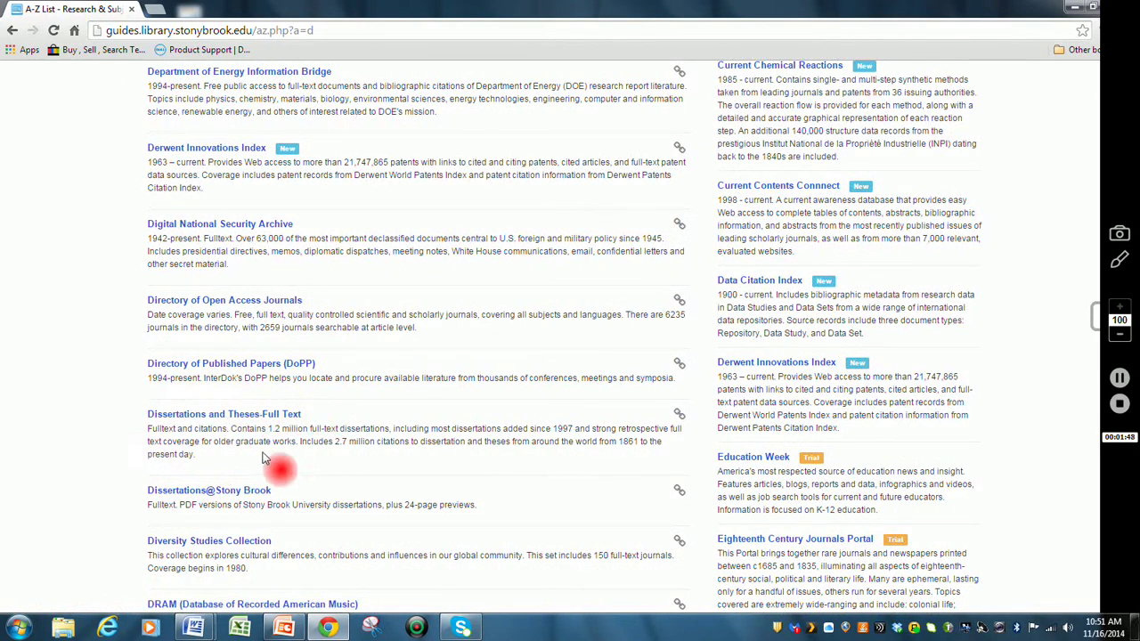
- Open Dissertations and Theses-Full Text and sign in with the NetID and password
click(254, 417)
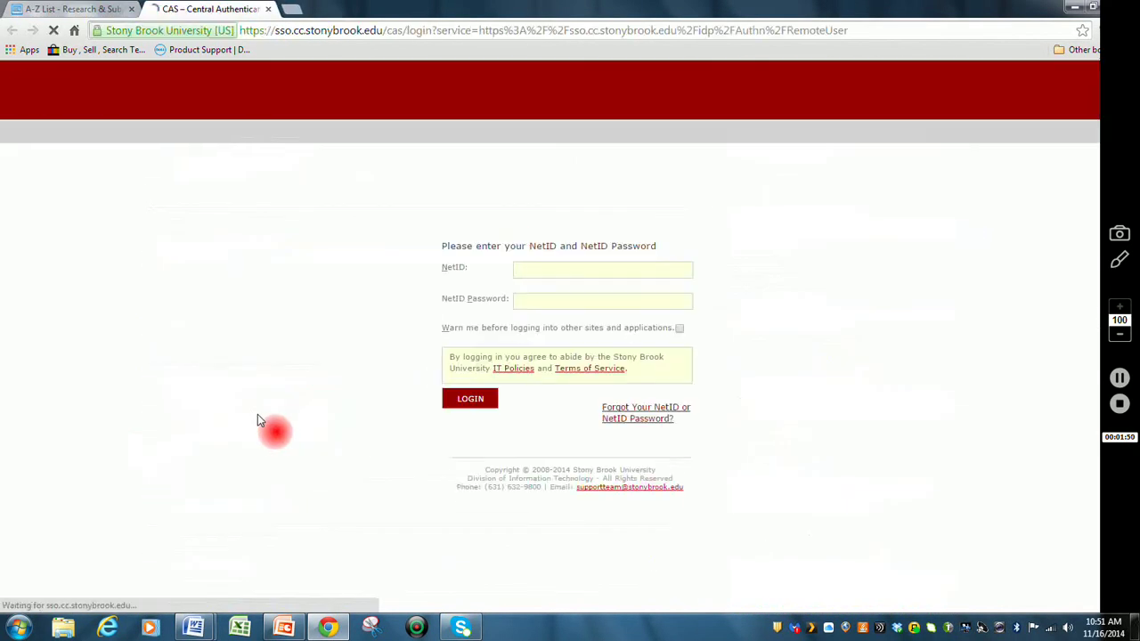
key(Tab)
text(********)
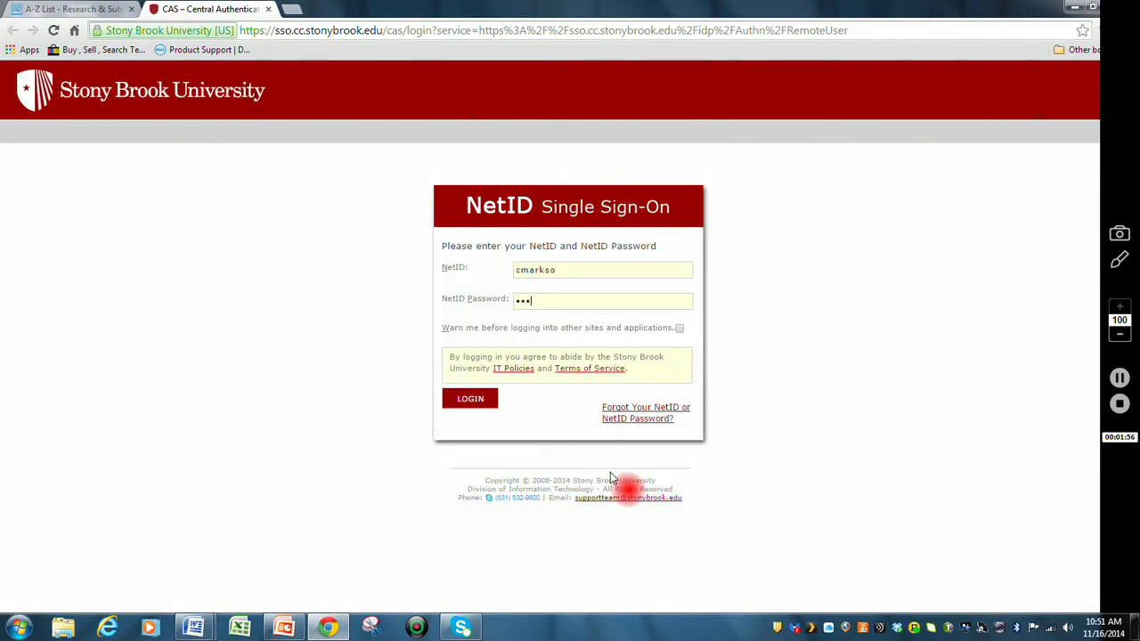
text(*)
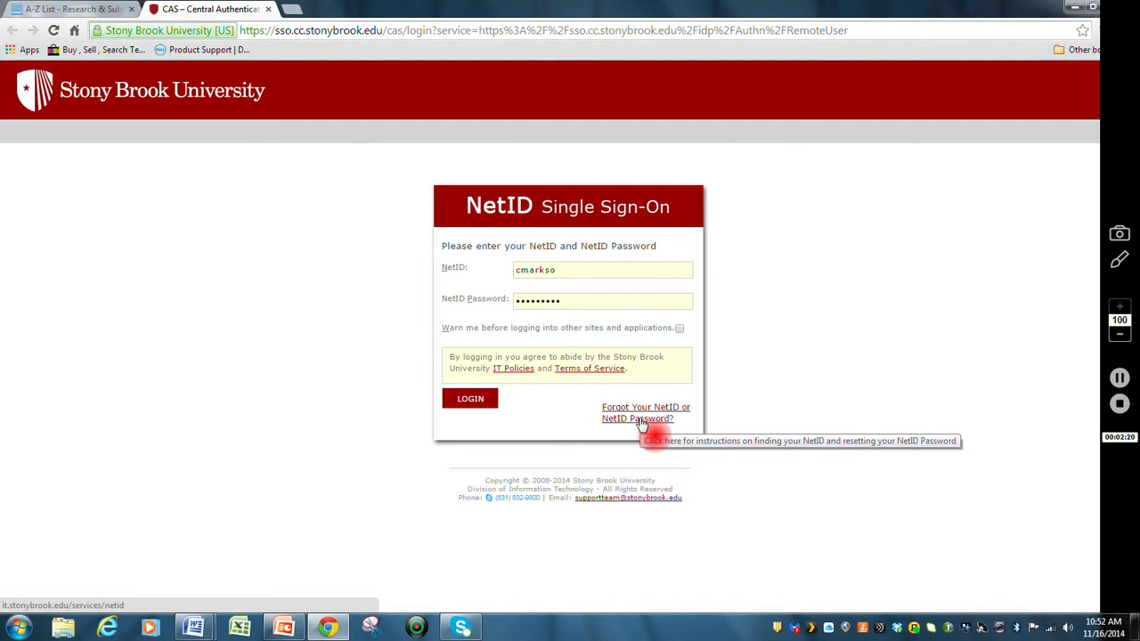
click(492, 403)
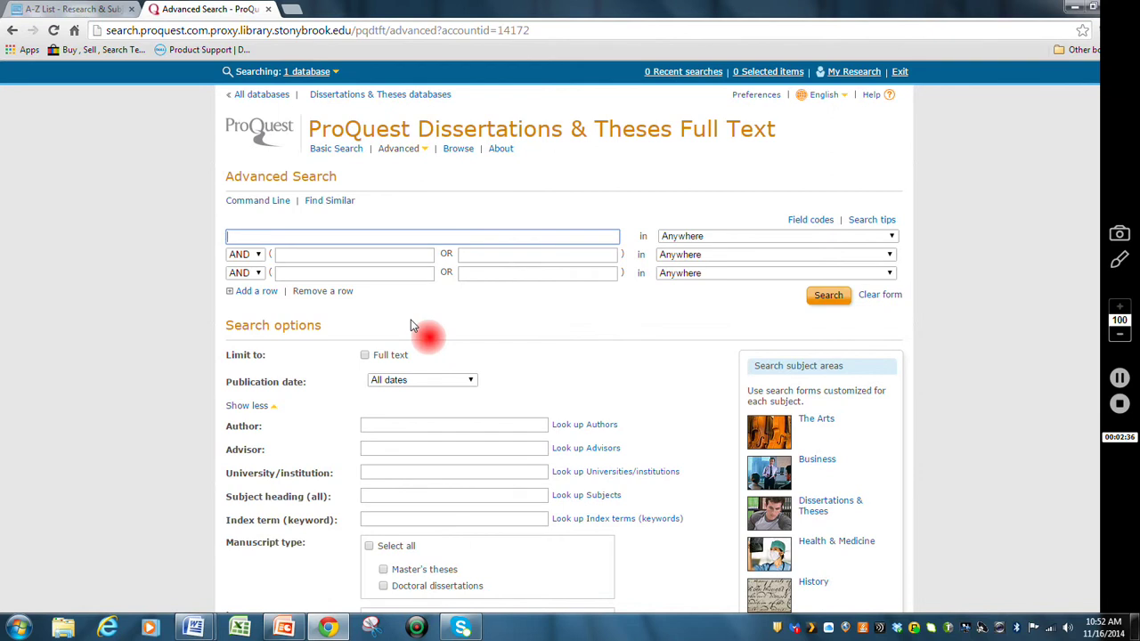
- Run an advanced ProQuest search for 'bullying' AND 'k-12 school'
text(bullying)
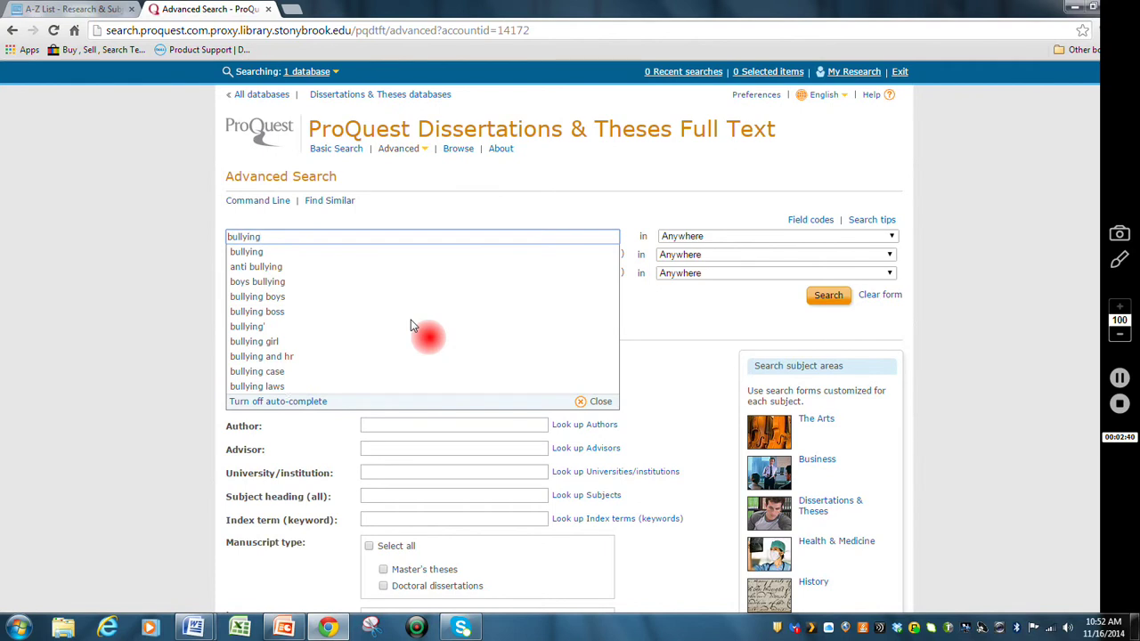
click(463, 214)
click(334, 254)
text(k)
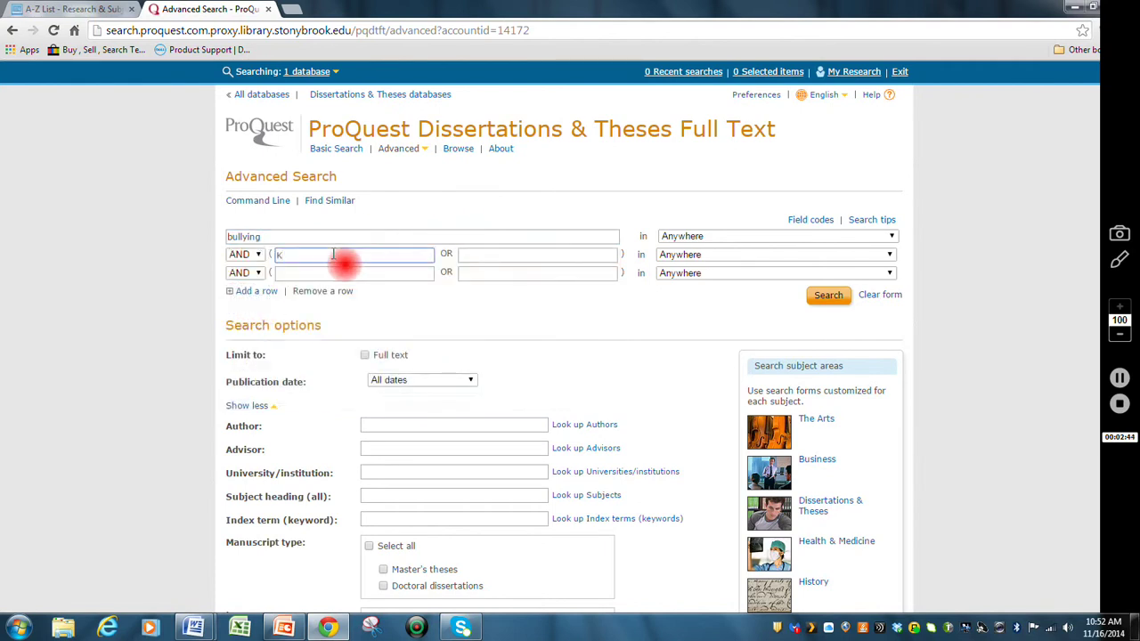
text(-)
text(12 sch)
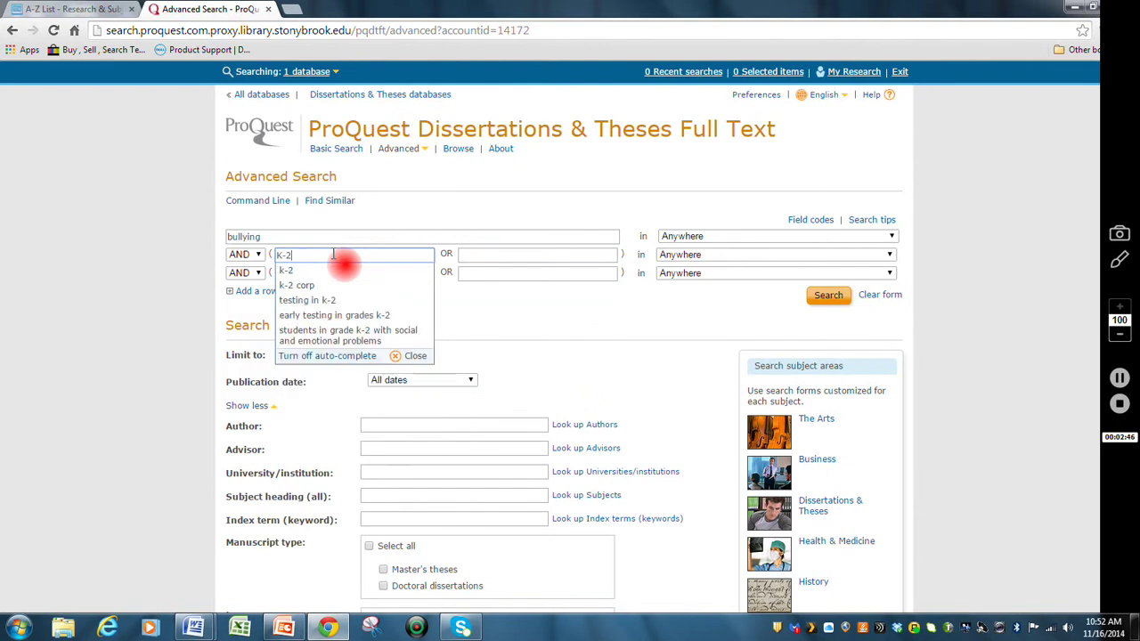
text(ool)
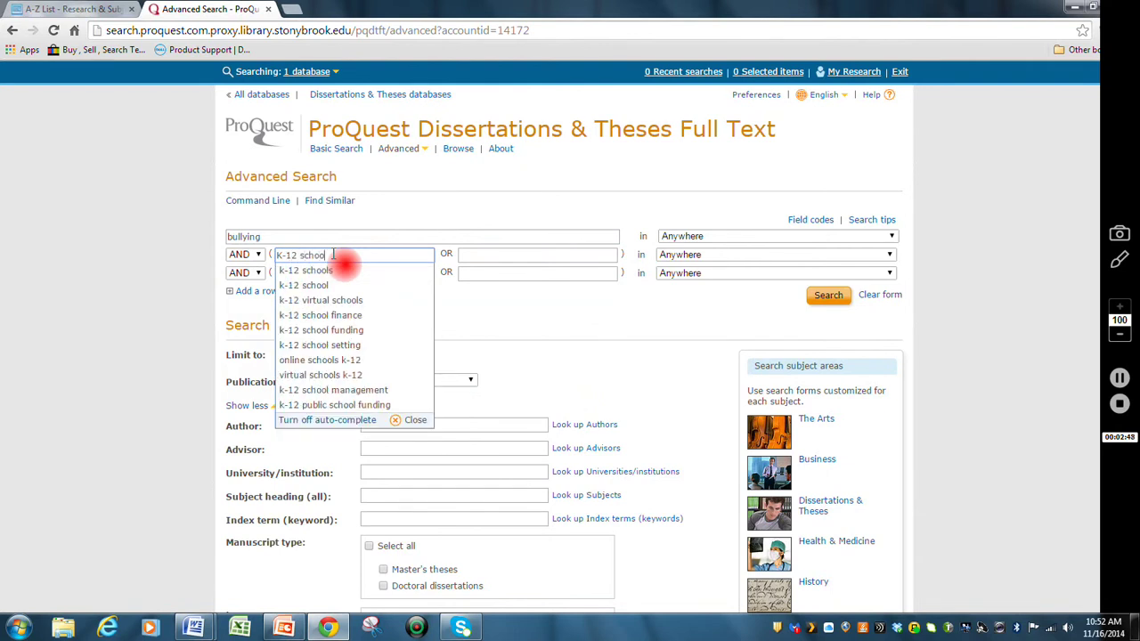
click(449, 207)
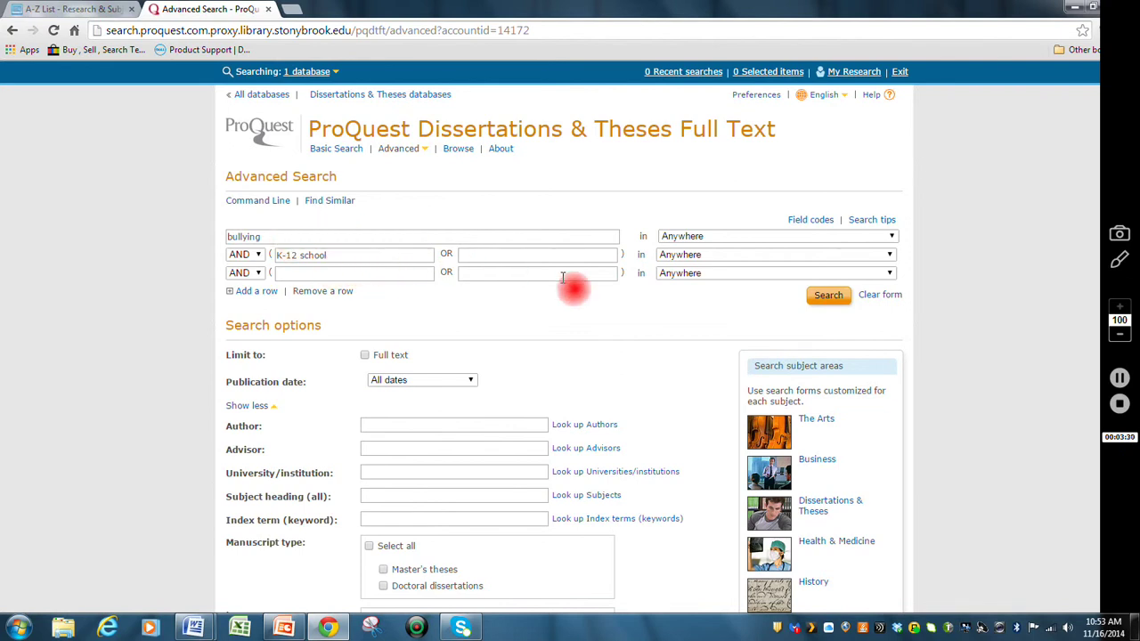
click(838, 297)
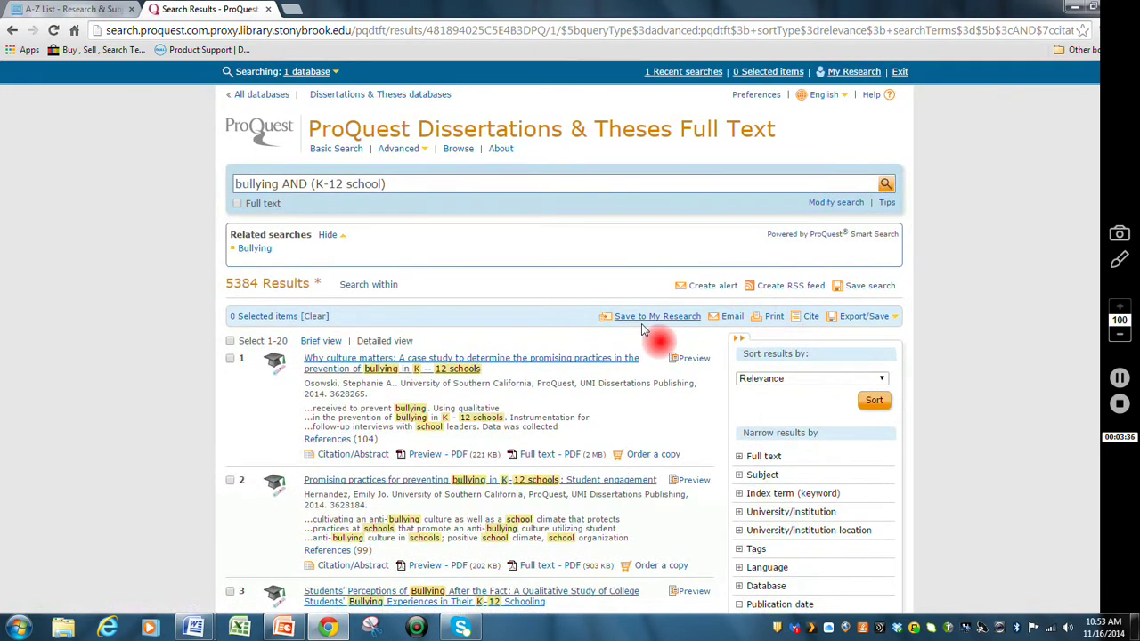
- Browse the results and open result 7 on bullying and school performance in South Carolina
scroll(664, 322, down, 2)
scroll(645, 330, down, 2)
scroll(645, 330, down, 1)
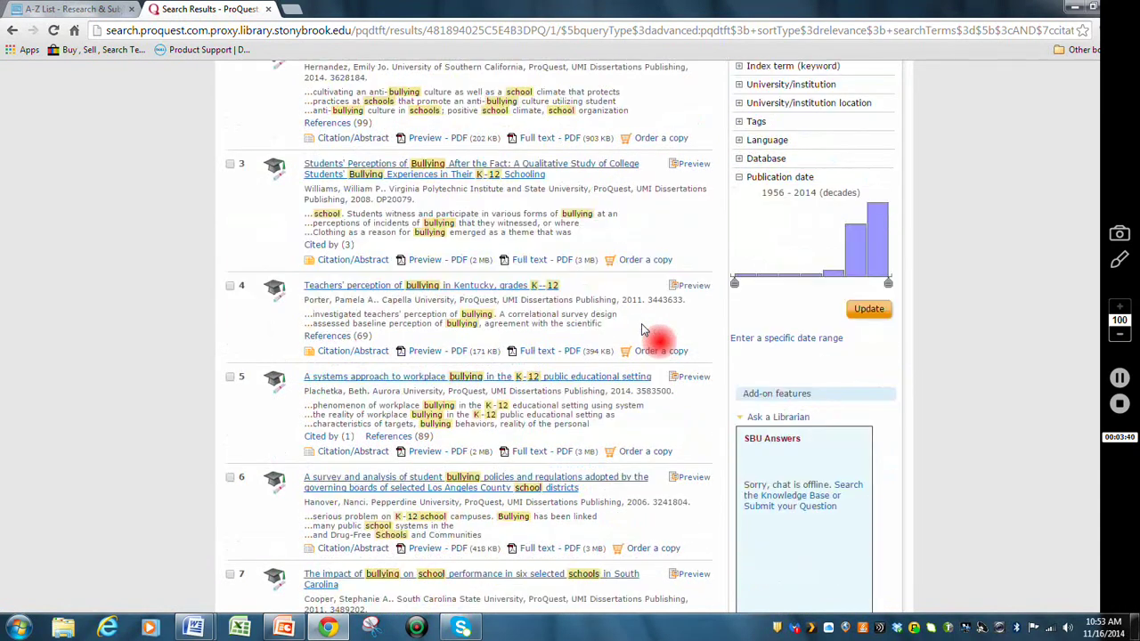
scroll(645, 331, down, 2)
scroll(645, 331, down, 1)
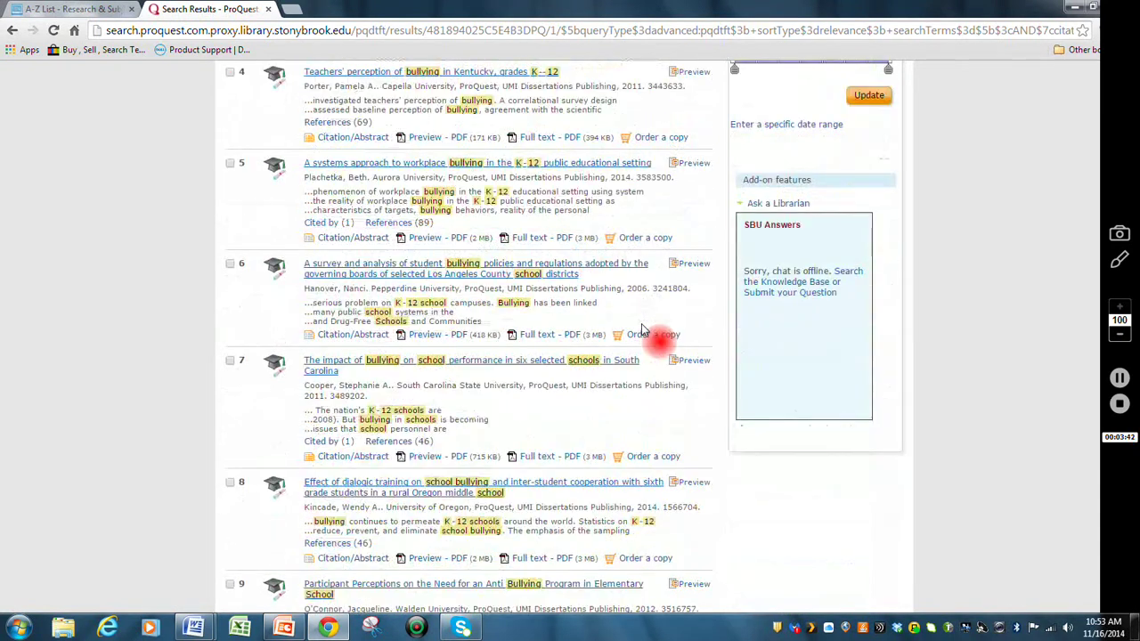
scroll(645, 331, down, 4)
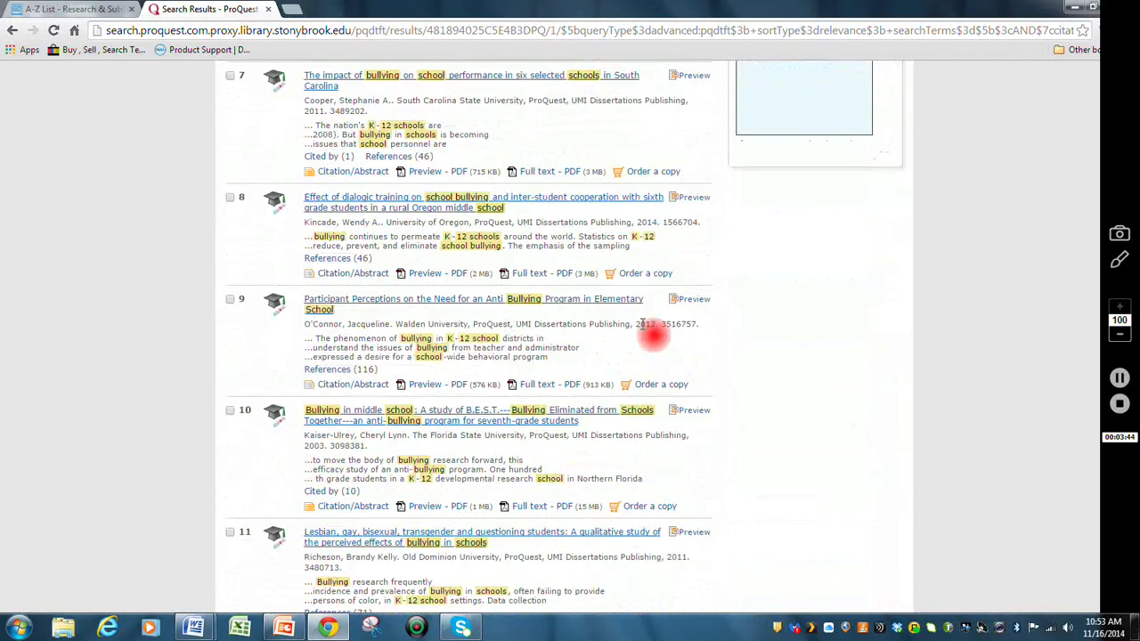
scroll(641, 325, down, 3)
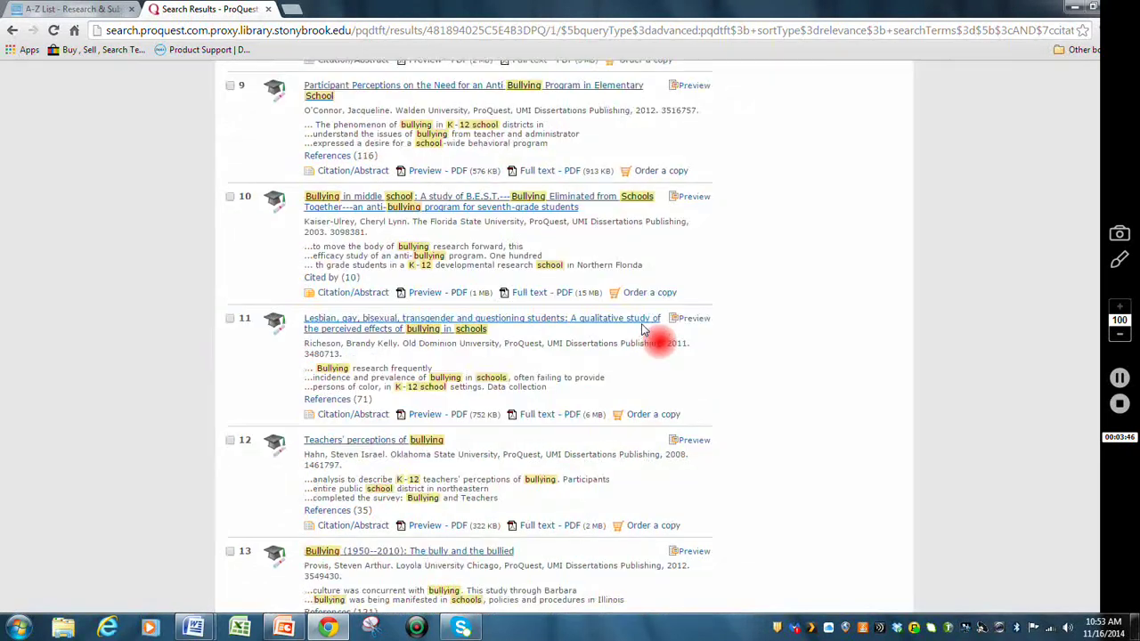
scroll(642, 329, down, 2)
scroll(642, 330, down, 2)
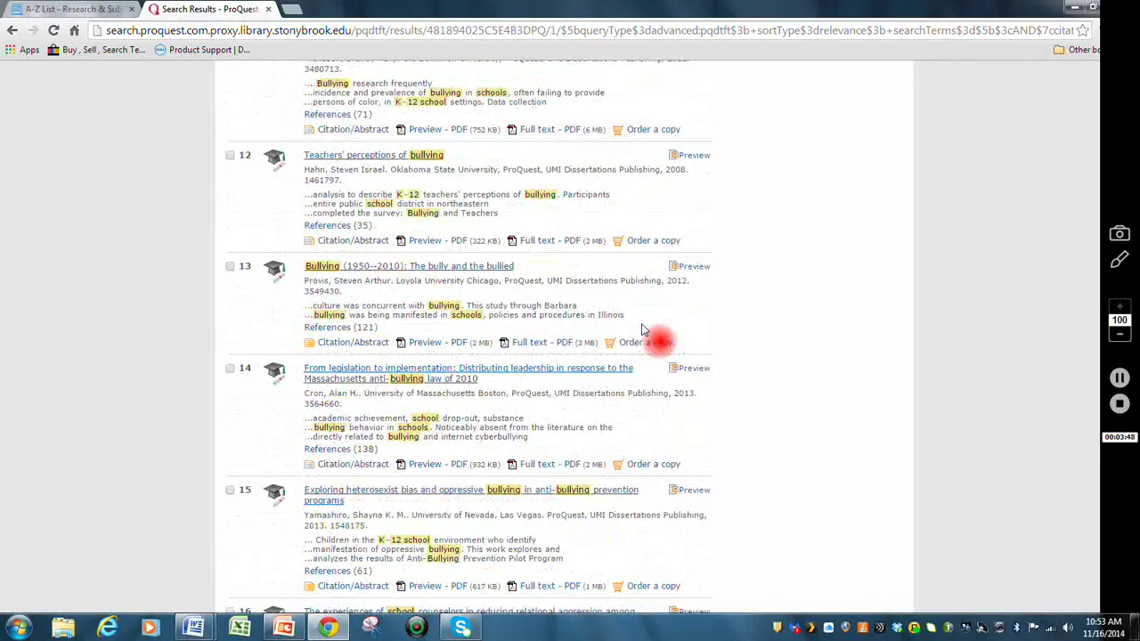
scroll(643, 330, down, 3)
scroll(642, 330, down, 2)
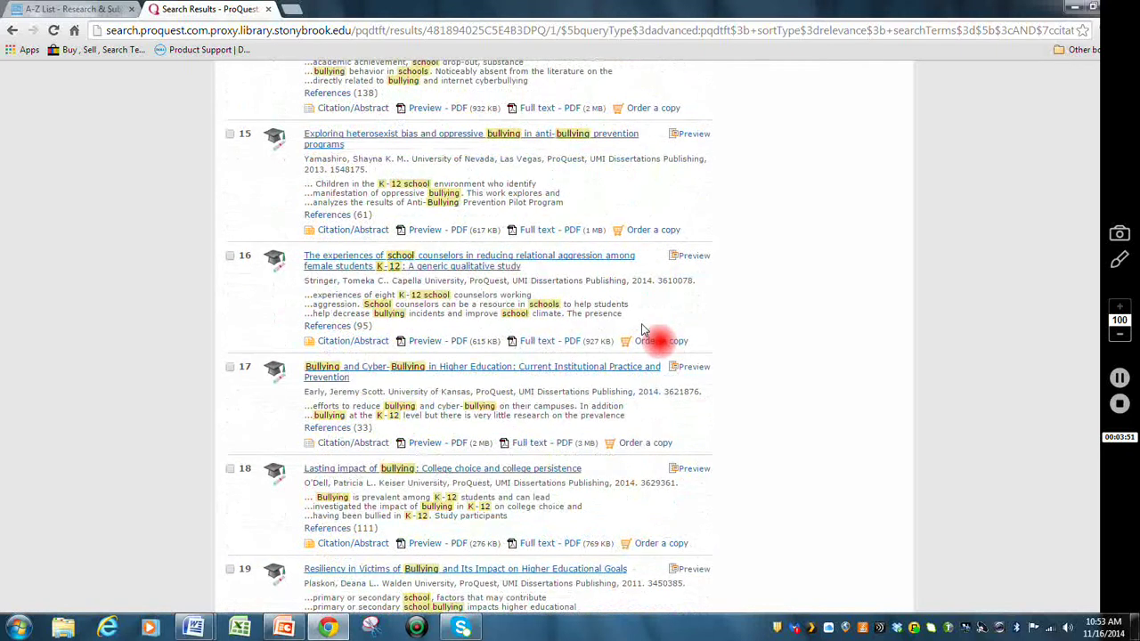
scroll(643, 330, down, 2)
scroll(642, 329, down, 2)
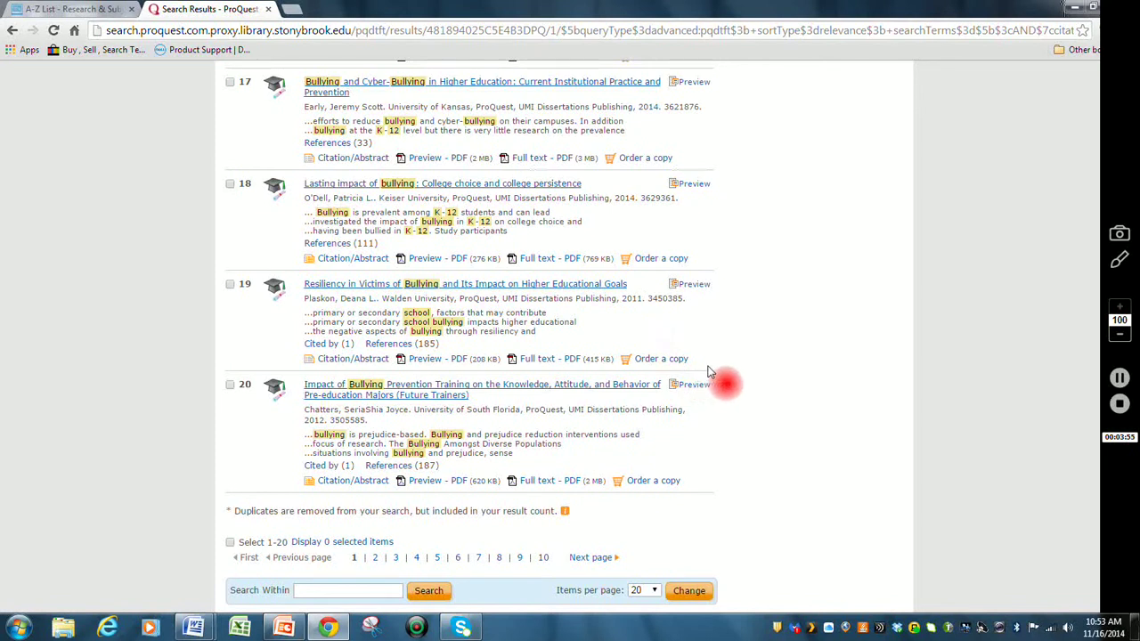
scroll(728, 374, up, 4)
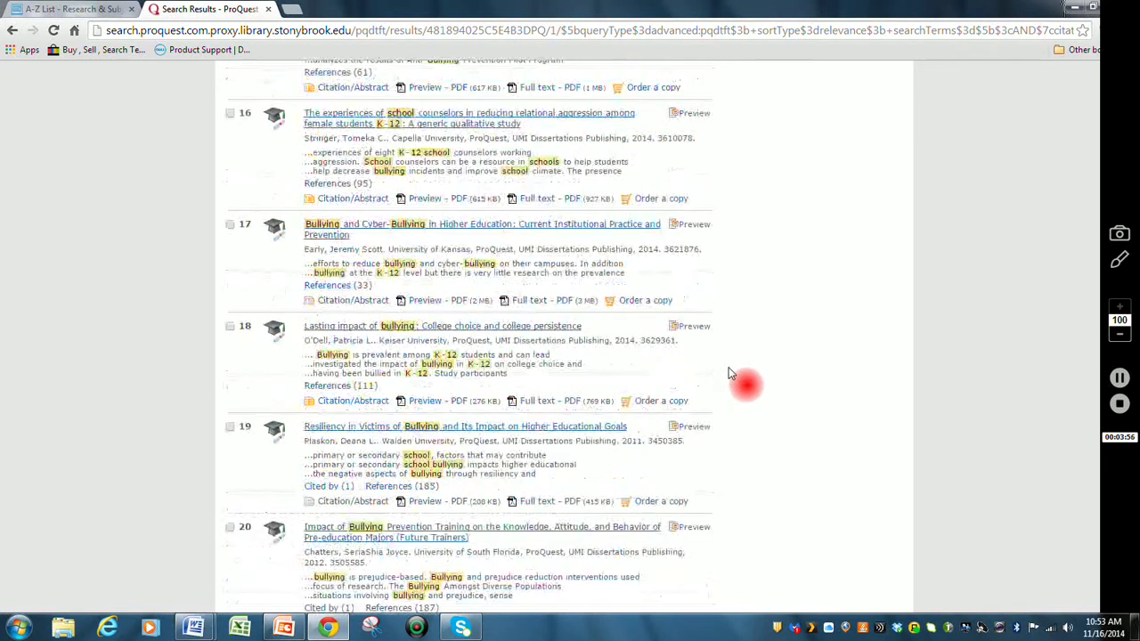
scroll(727, 374, up, 2)
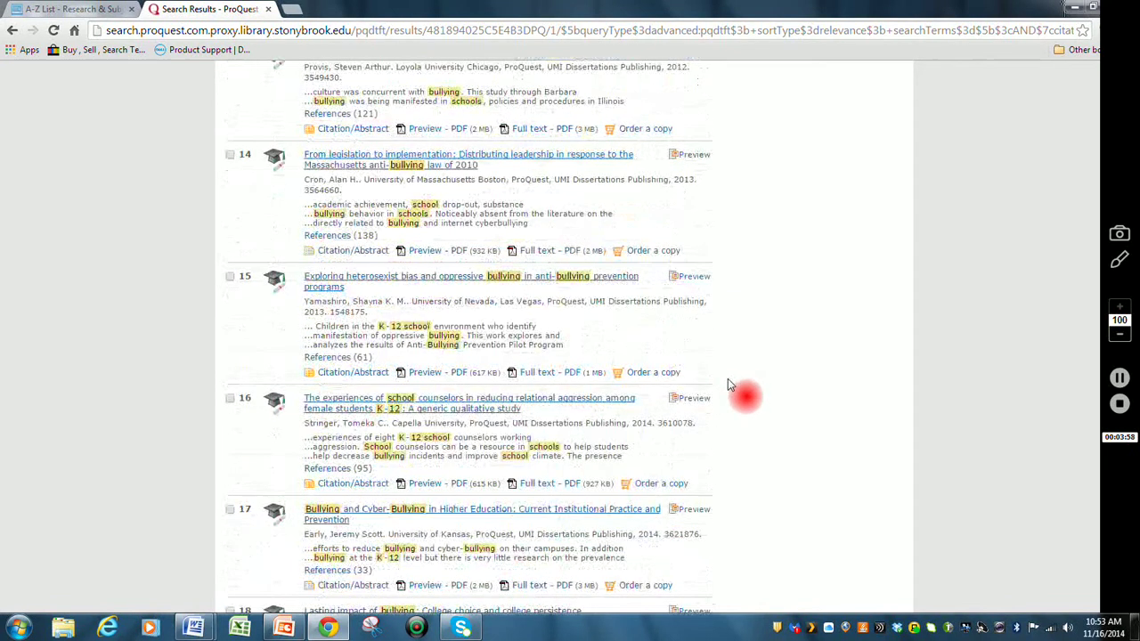
scroll(728, 385, up, 1)
scroll(728, 385, up, 3)
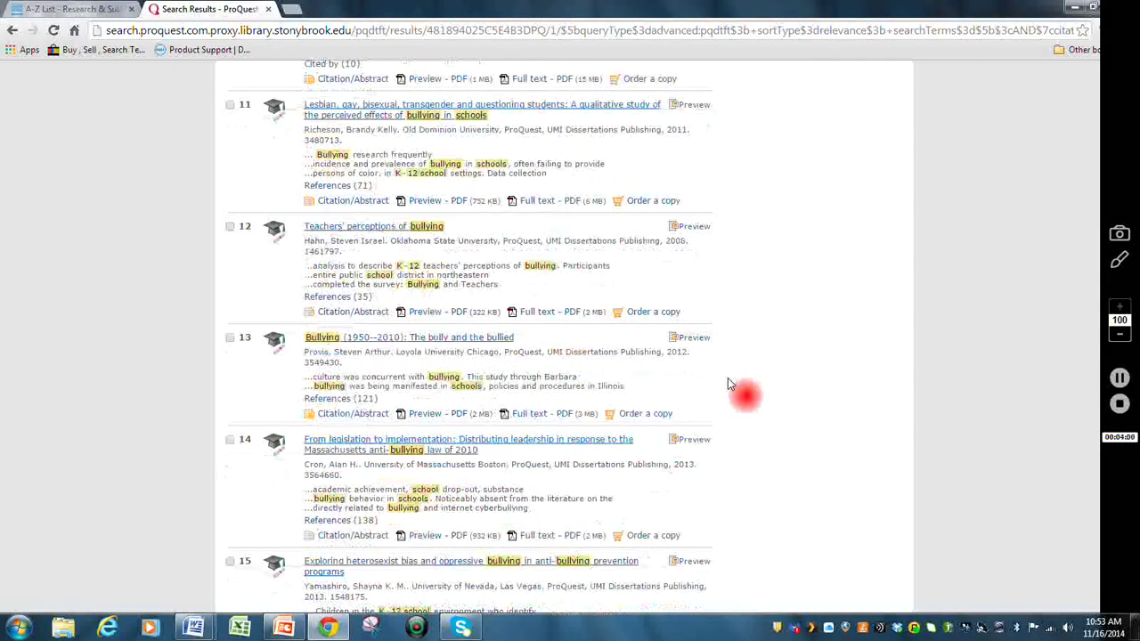
scroll(728, 385, up, 2)
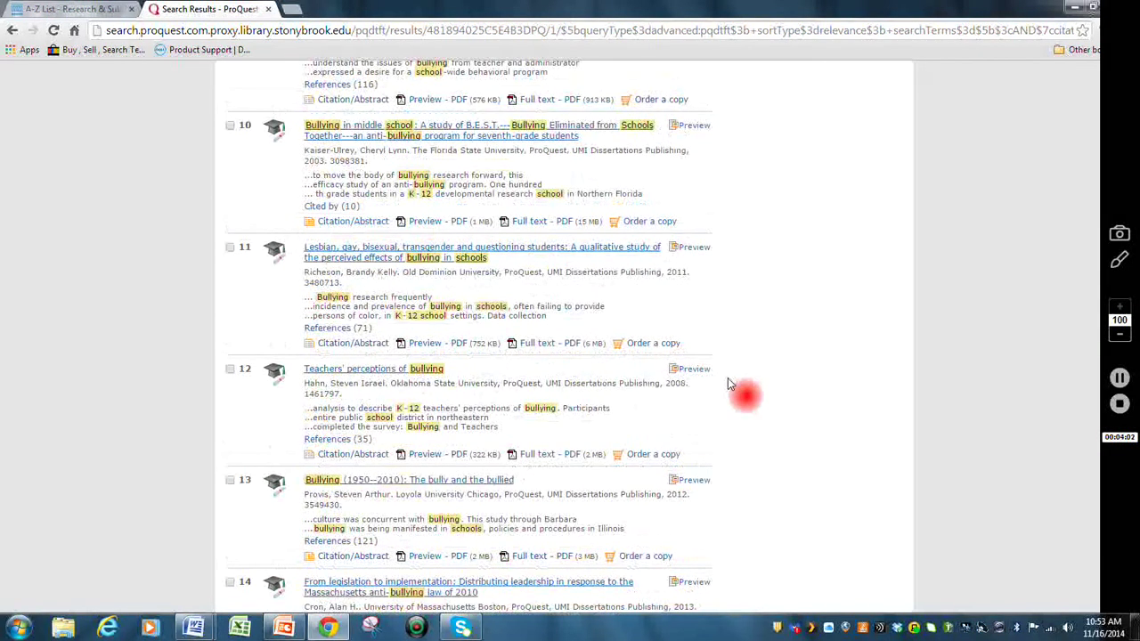
scroll(727, 385, up, 1)
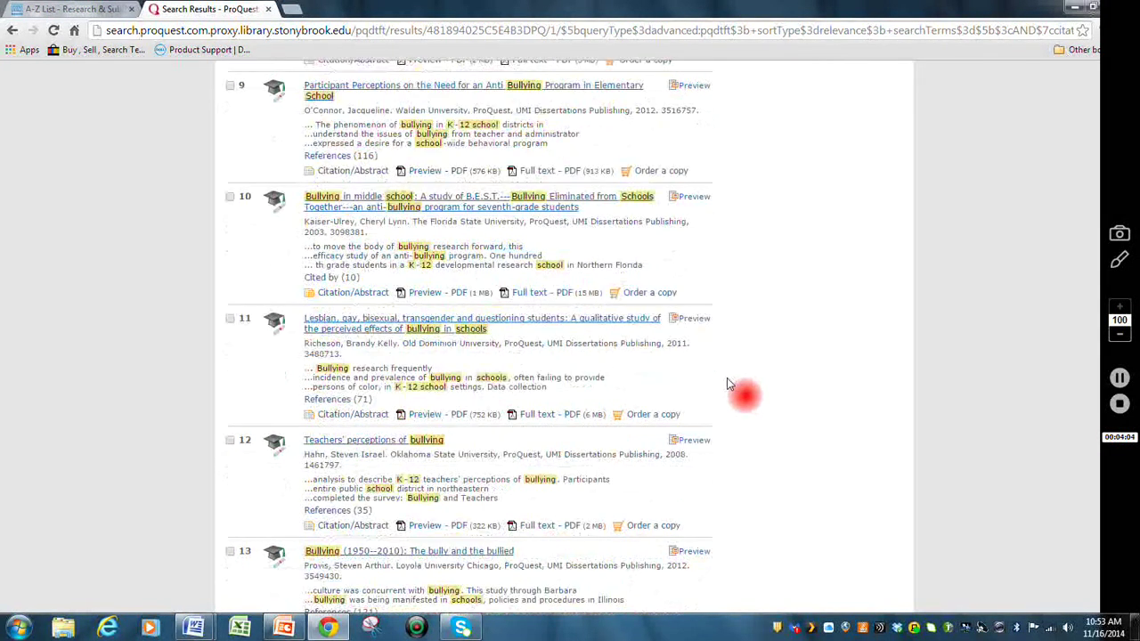
scroll(728, 385, up, 3)
scroll(727, 385, up, 4)
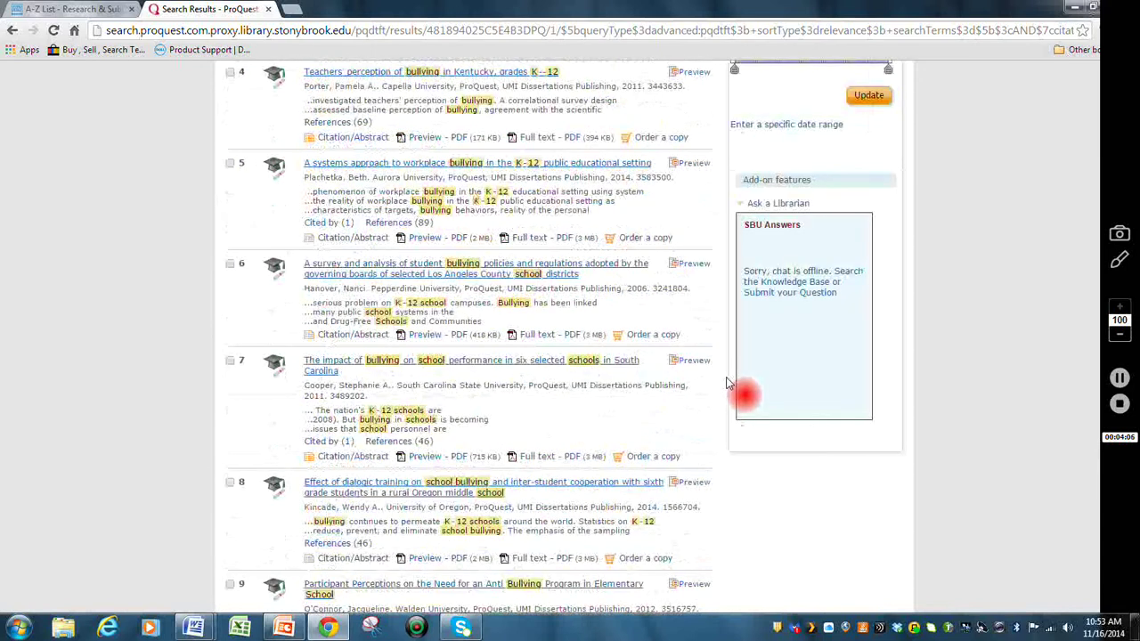
scroll(728, 385, up, 2)
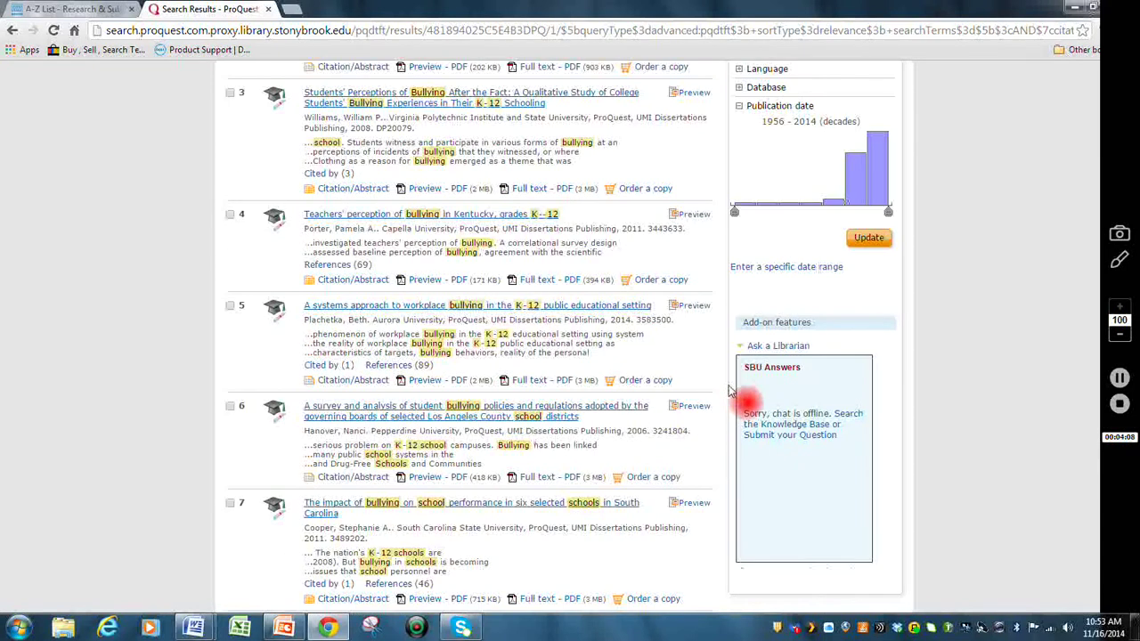
scroll(727, 389, up, 4)
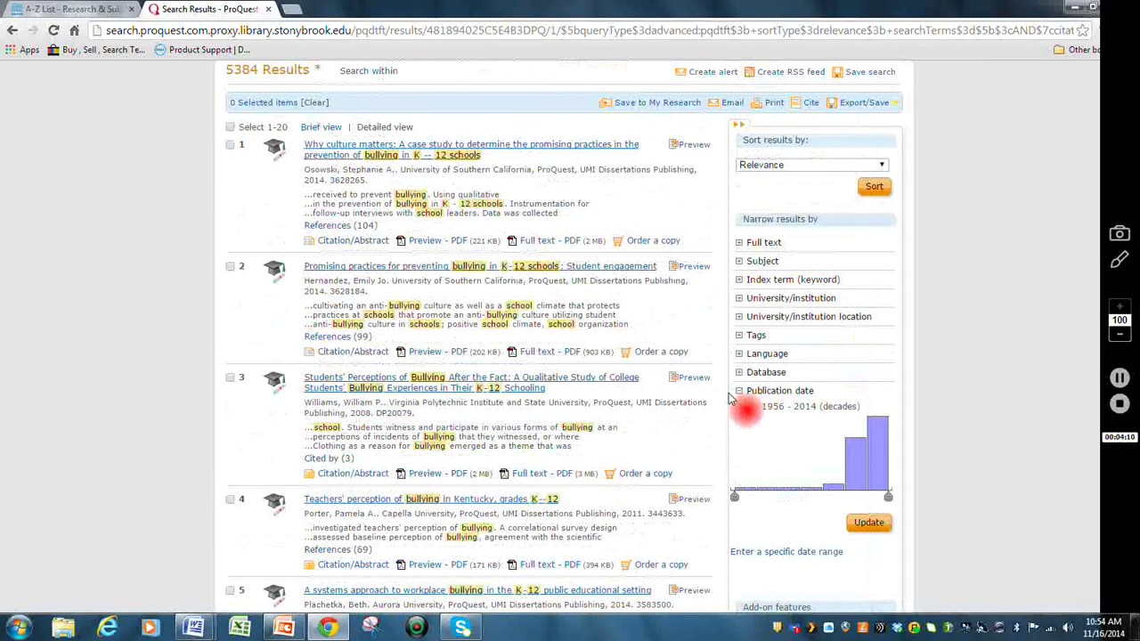
scroll(738, 406, up, 2)
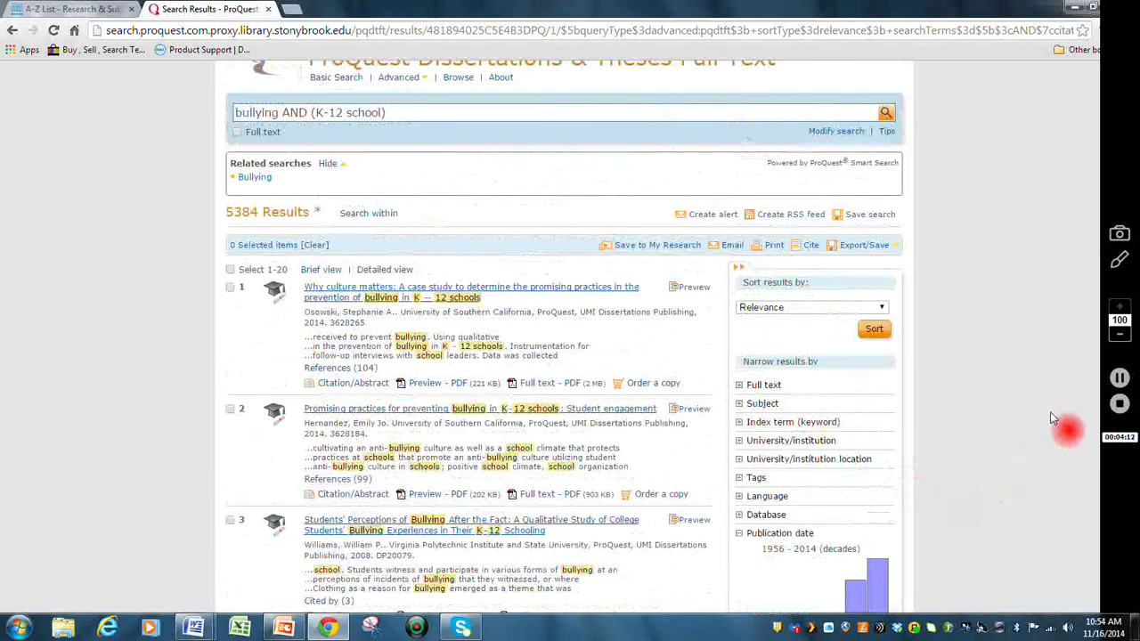
scroll(728, 380, down, 5)
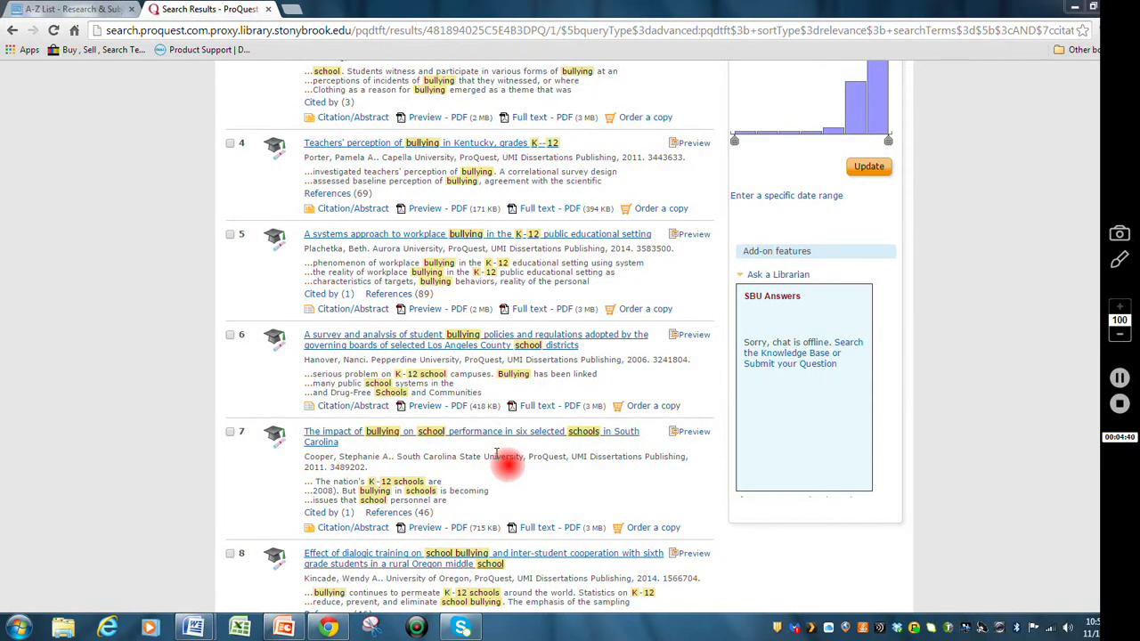
click(491, 434)
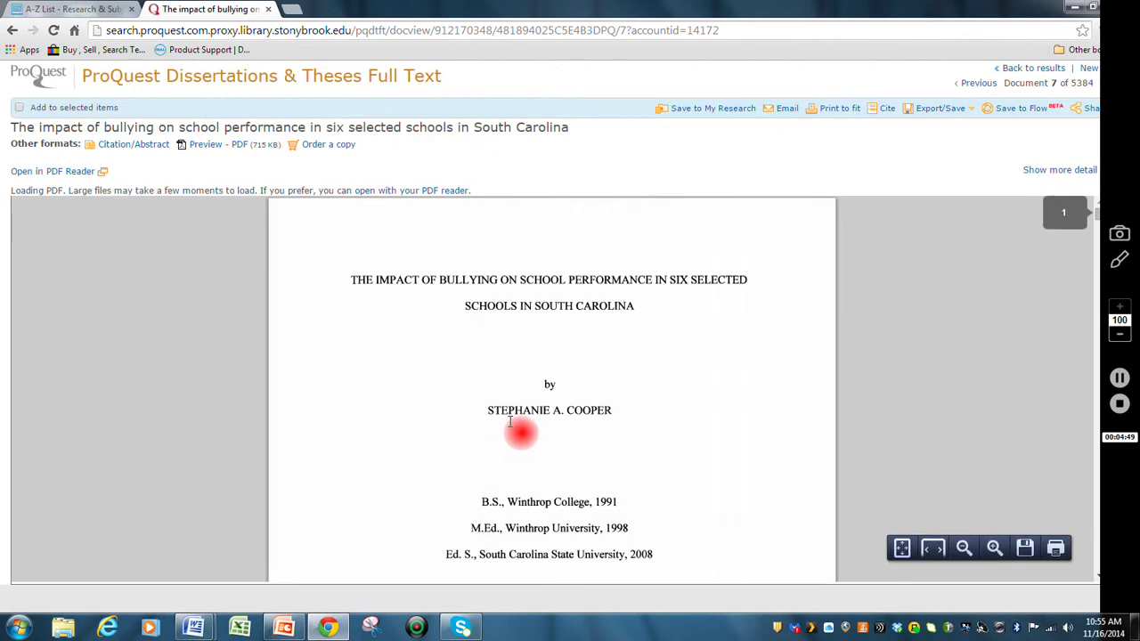
- Save the dissertation PDF on the Desktop as 'Dissertation on bullying'
right_click(635, 346)
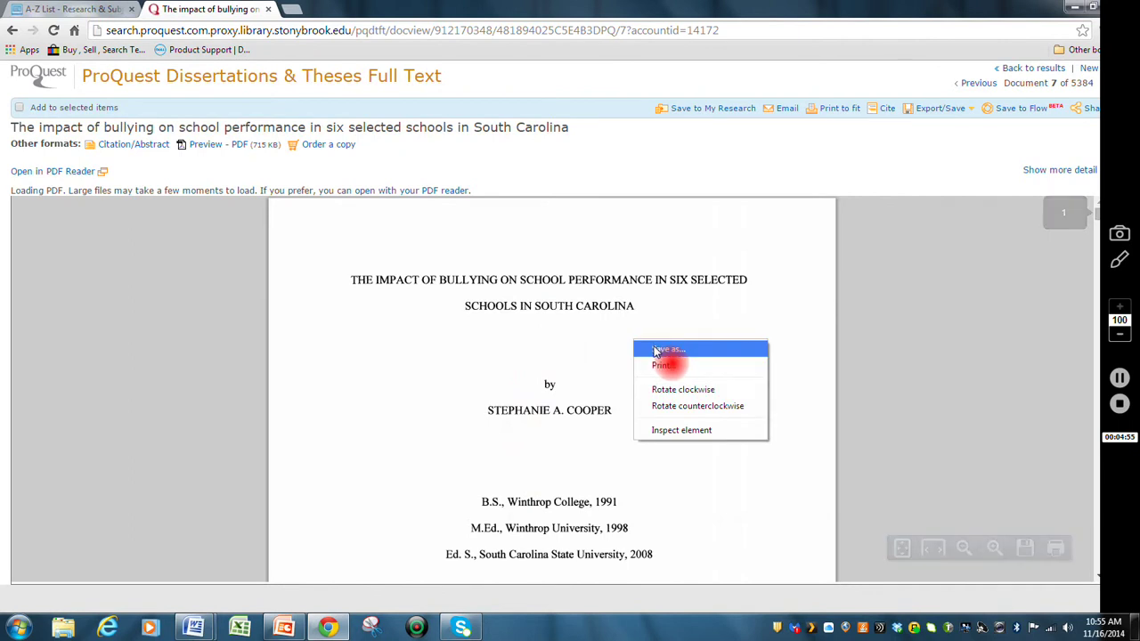
click(654, 351)
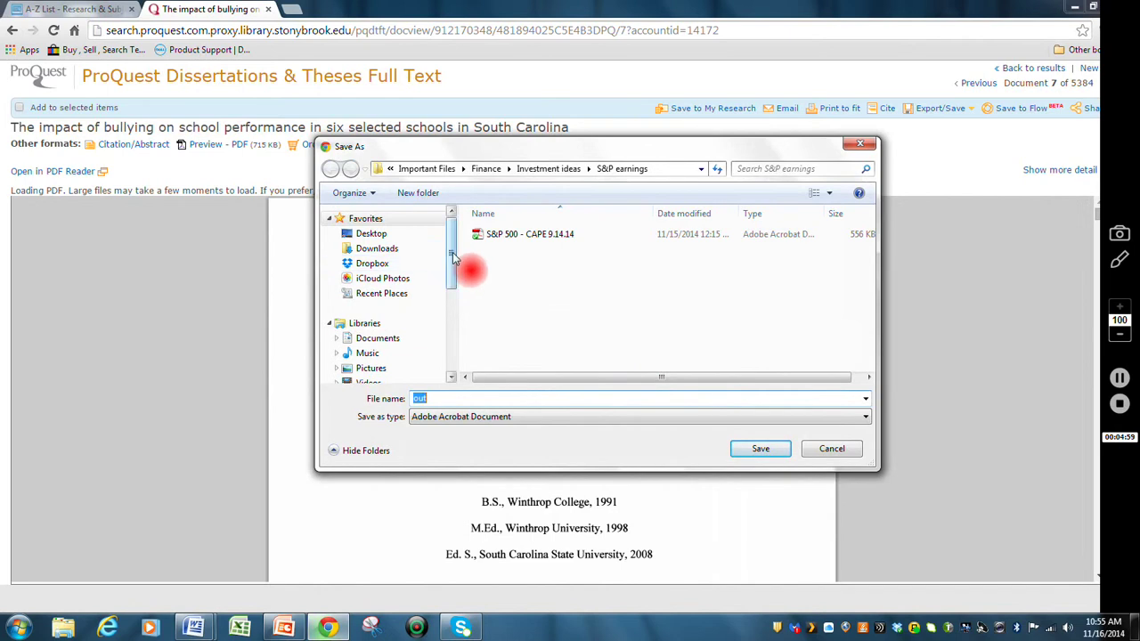
click(378, 235)
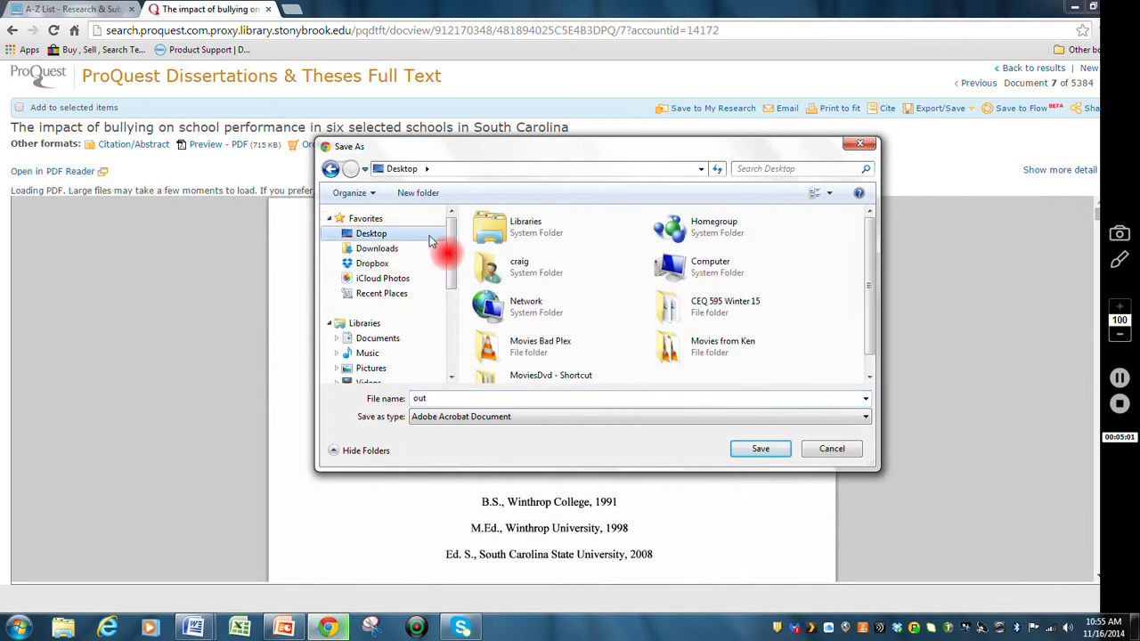
click(454, 412)
text(Dissertation on bullying)
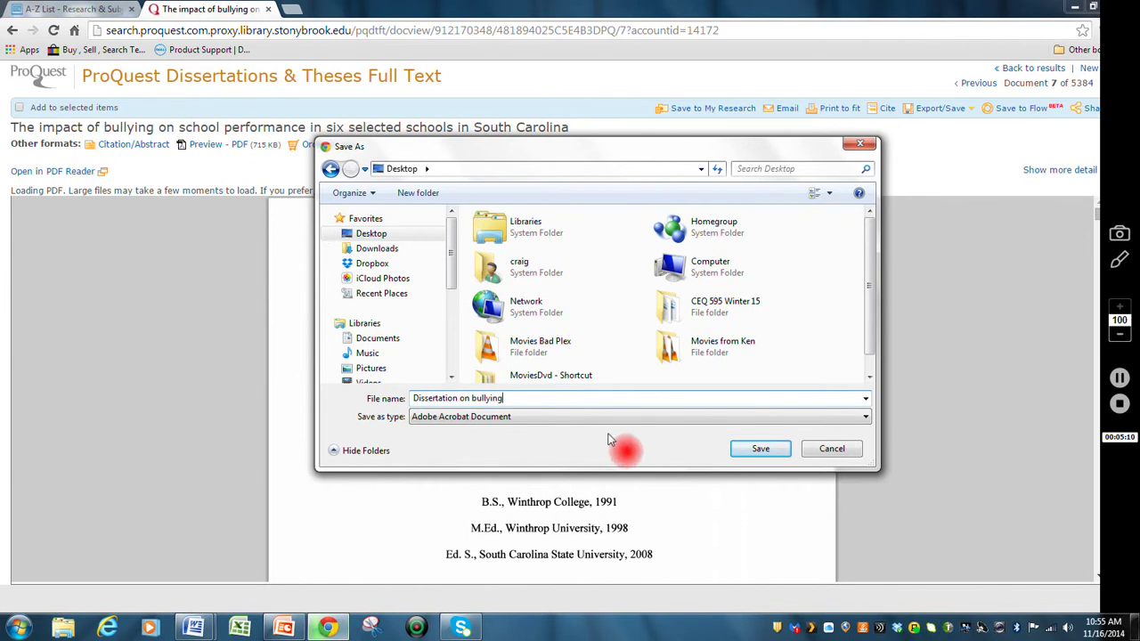
click(758, 451)
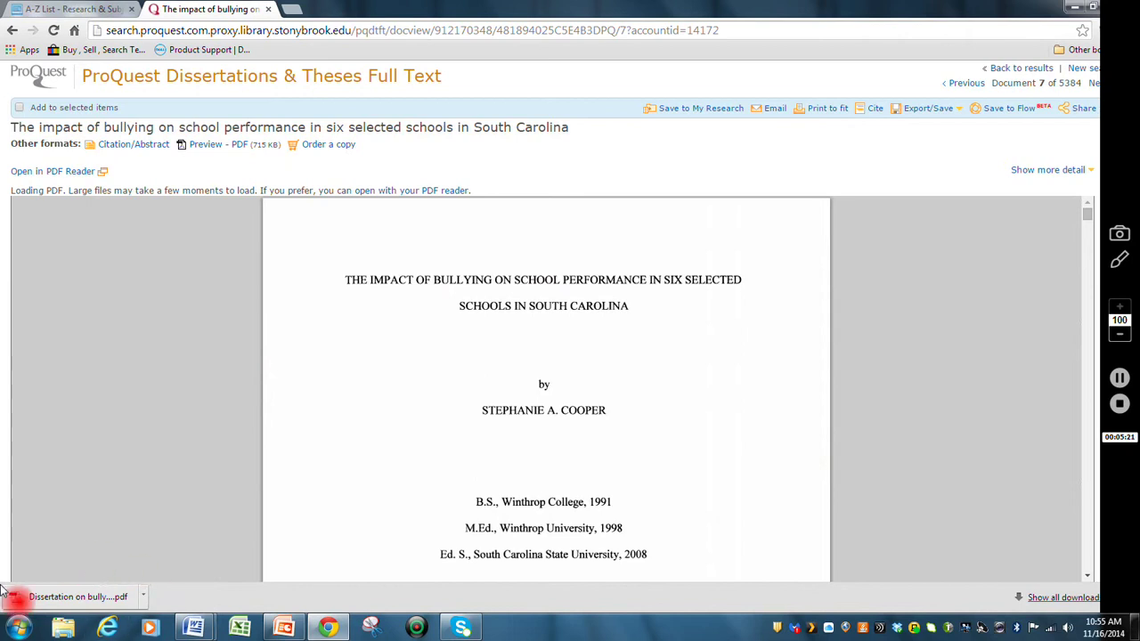
- Open the downloaded Dissertation on bullying.pdf and scroll to its Chapter II table of contents
click(77, 601)
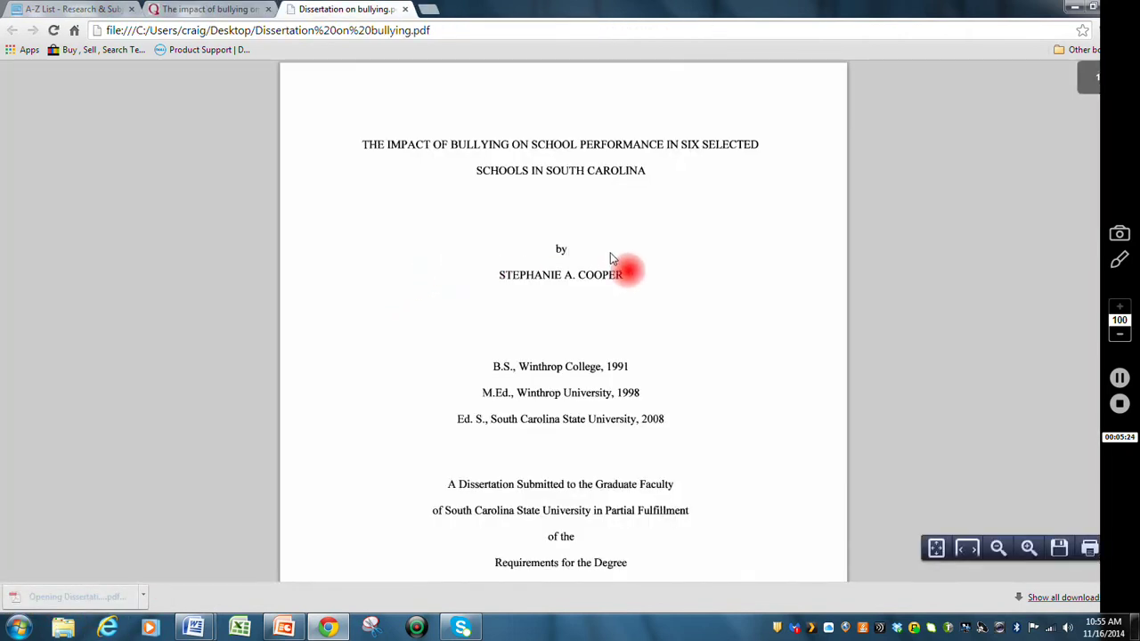
scroll(601, 259, down, 3)
scroll(599, 256, down, 10)
scroll(599, 258, down, 10)
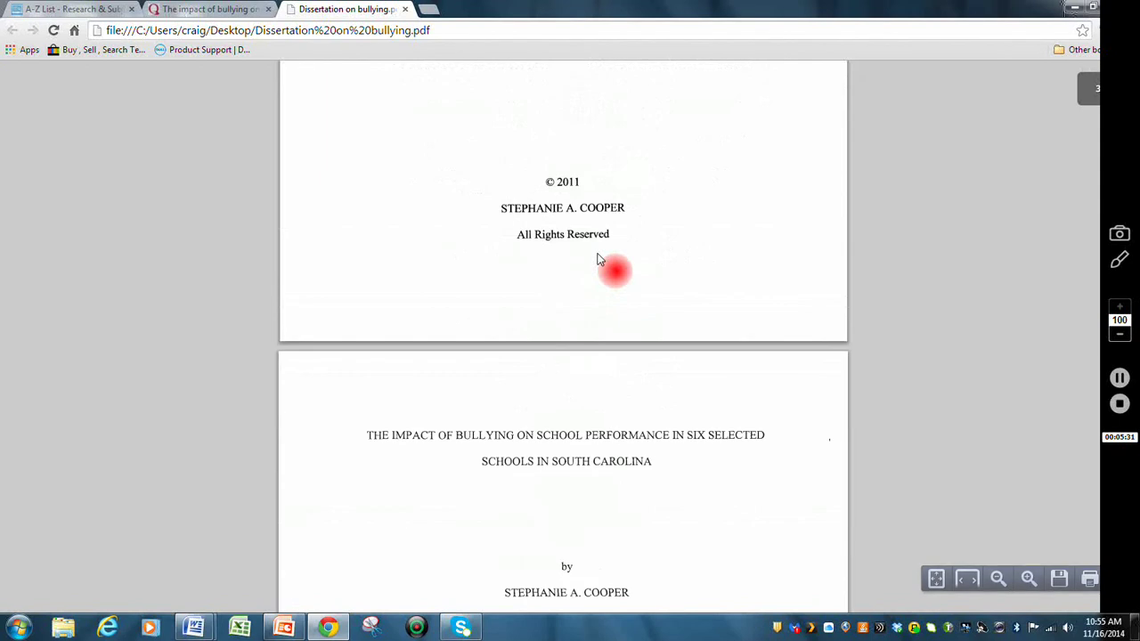
scroll(600, 258, down, 8)
scroll(600, 256, down, 10)
scroll(600, 256, down, 10)
scroll(599, 256, down, 15)
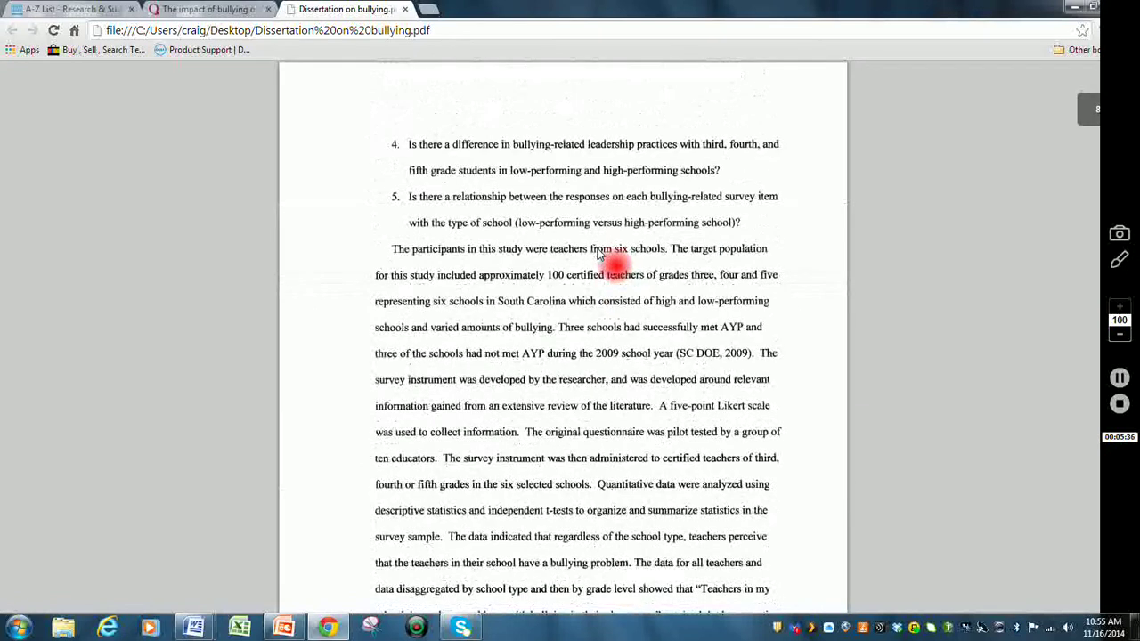
scroll(600, 256, down, 10)
scroll(599, 240, down, 10)
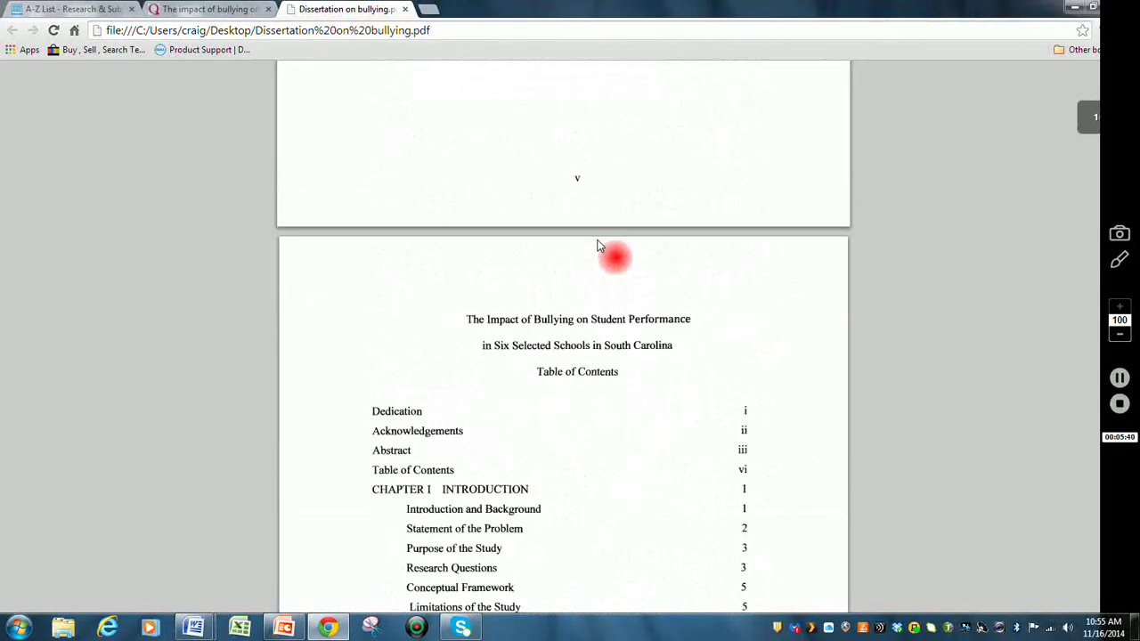
scroll(598, 247, down, 3)
scroll(598, 247, down, 8)
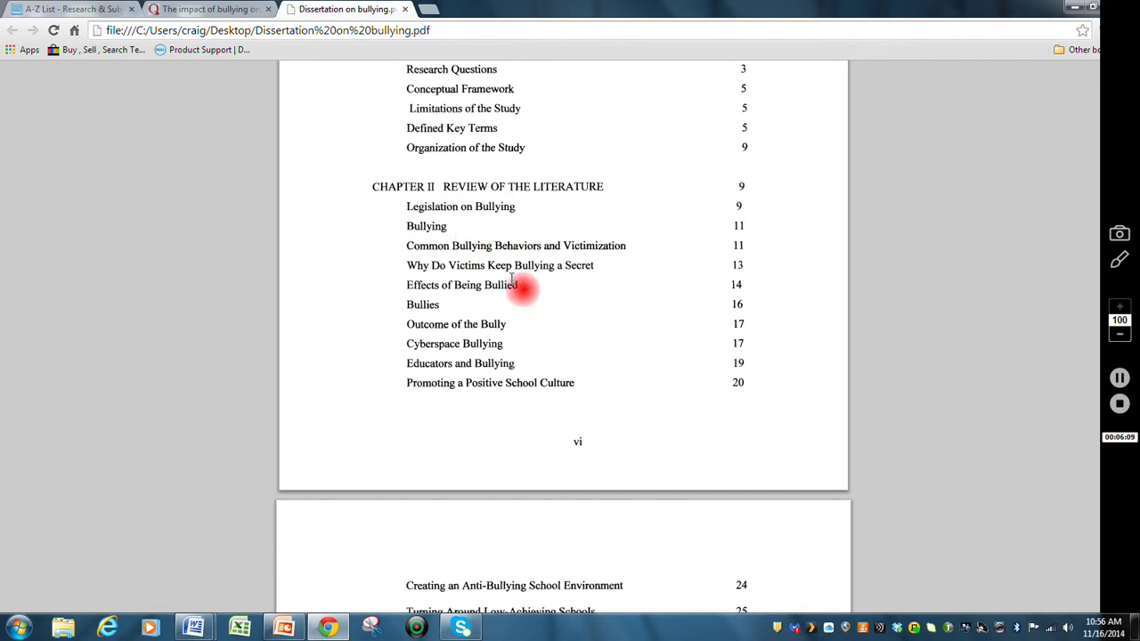
scroll(515, 286, down, 1)
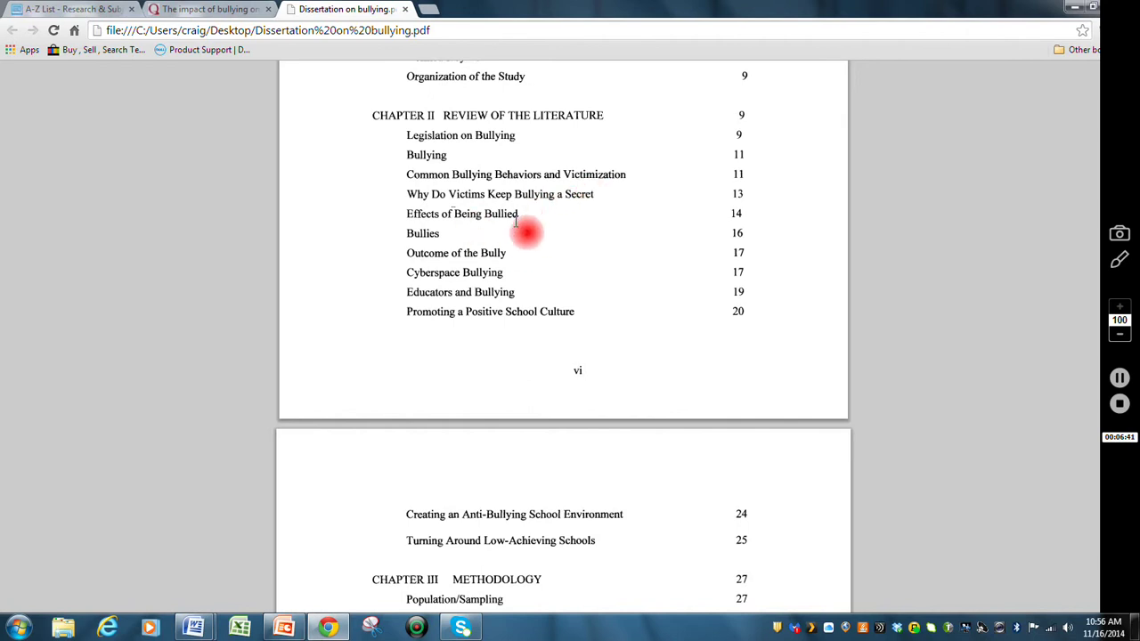
scroll(584, 271, down, 3)
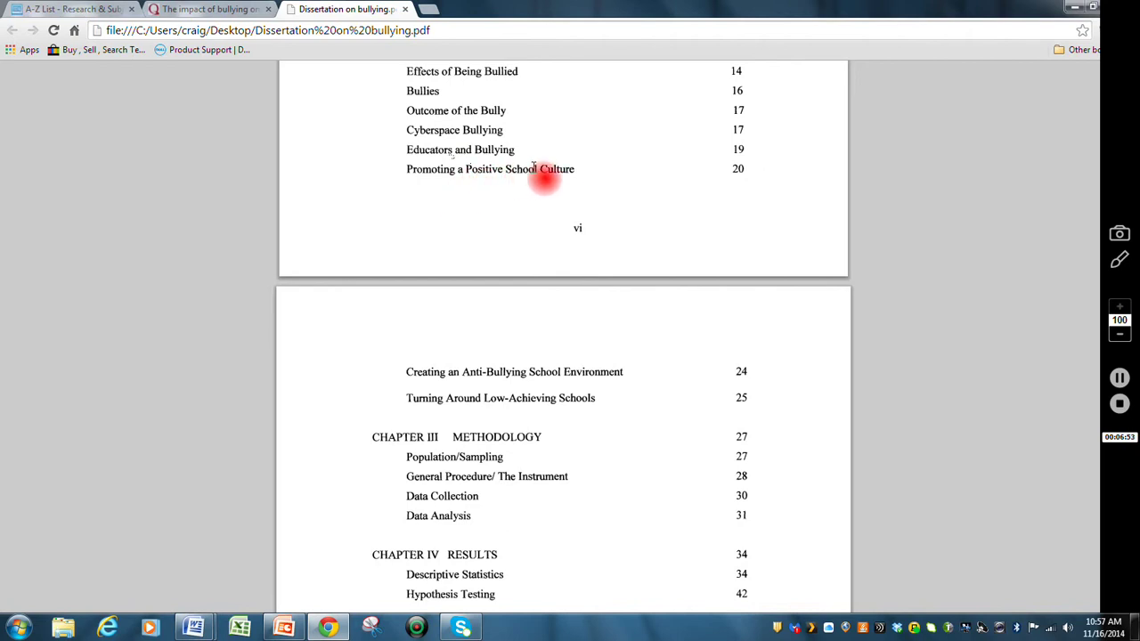
scroll(547, 175, down, 1)
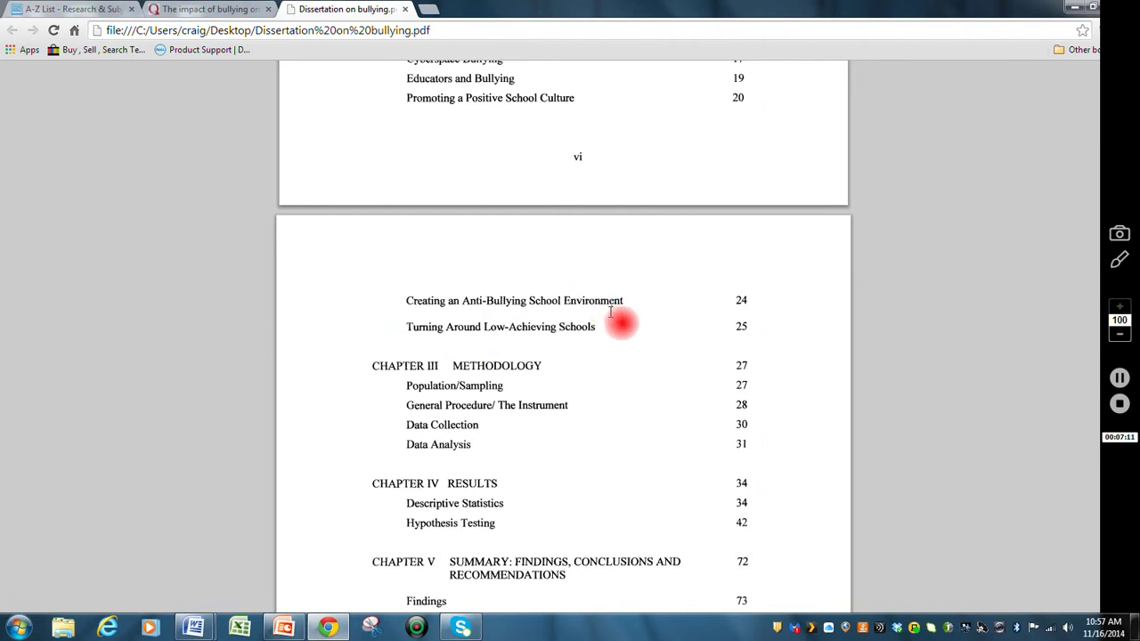
scroll(610, 312, up, 3)
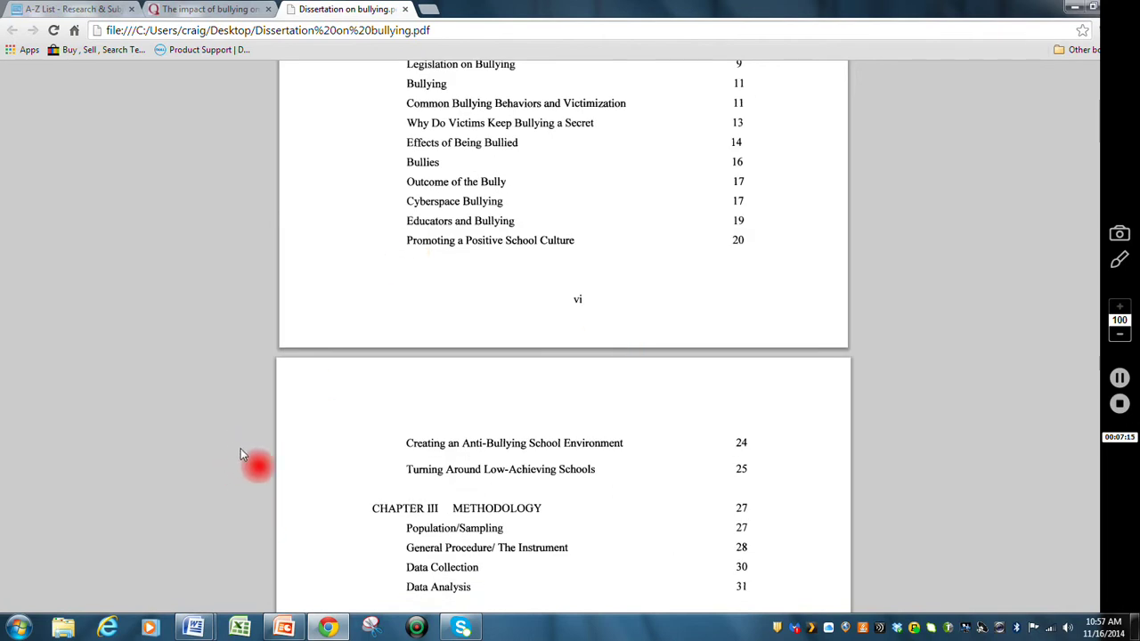
mouse_move(194, 628)
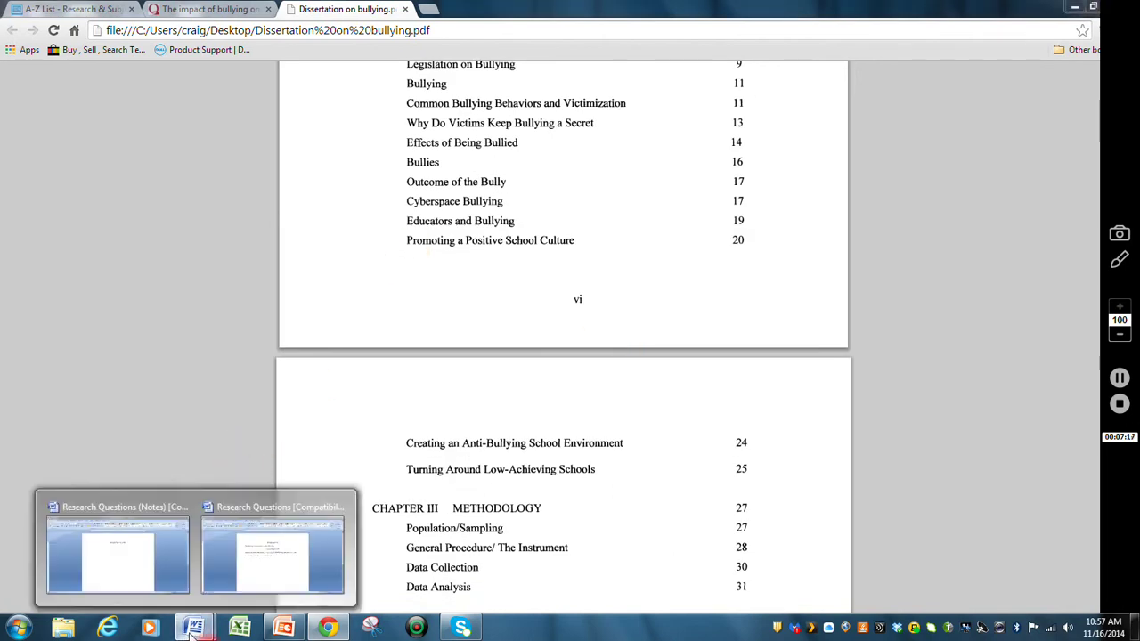
- Add a centred italic 'Research Question Two' heading below question one, left-aligning the line after it
click(214, 592)
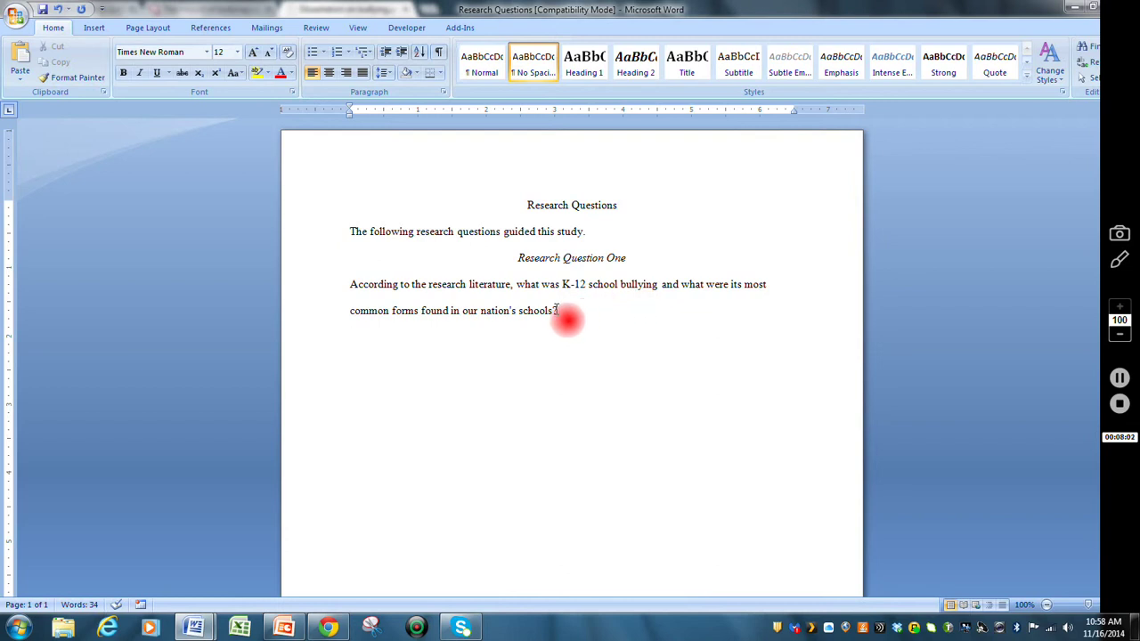
click(567, 310)
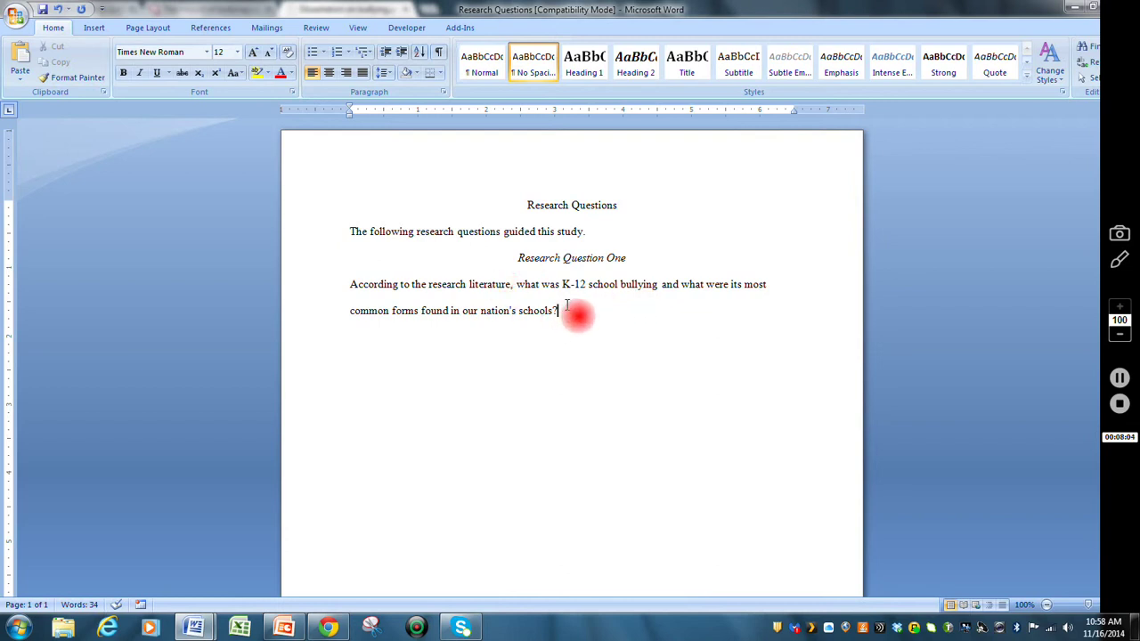
click(664, 341)
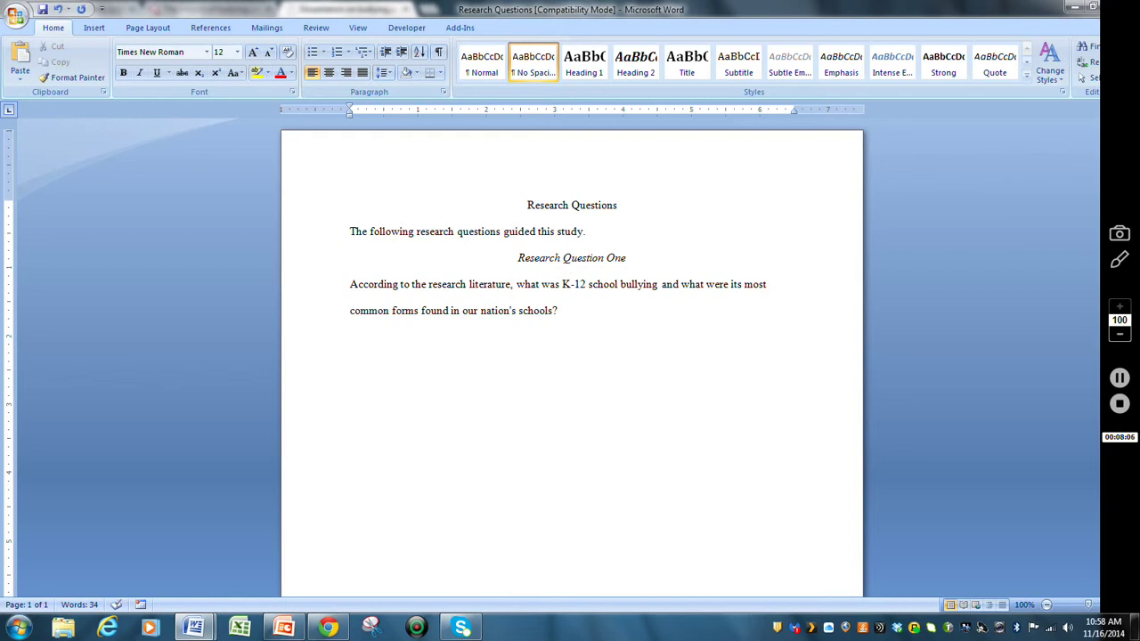
click(329, 72)
text(Research)
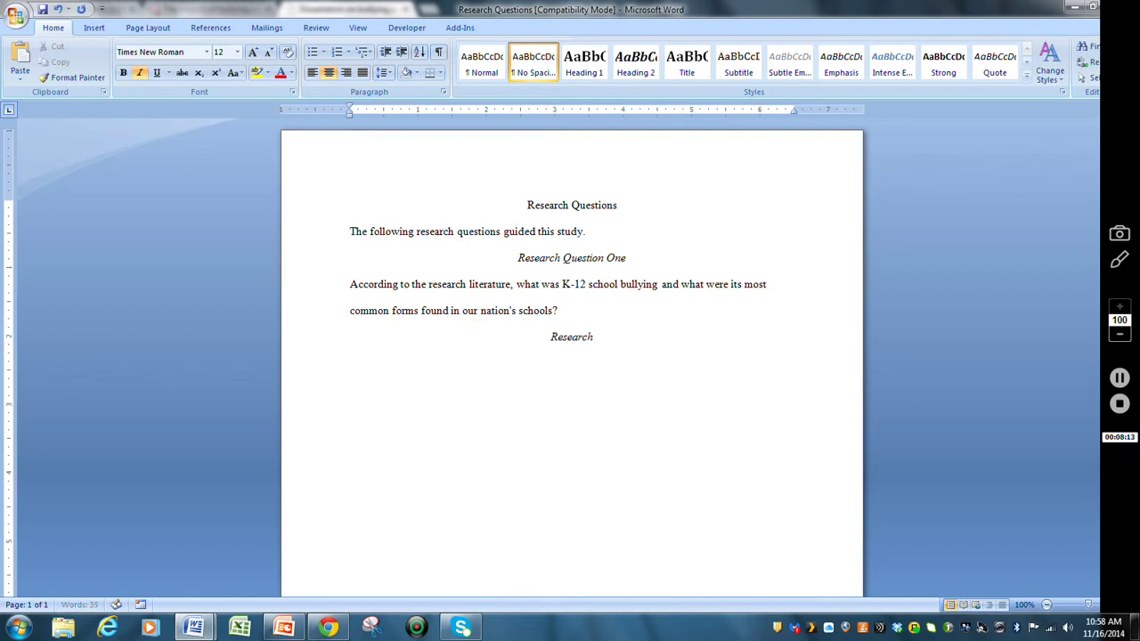
text( Question Two)
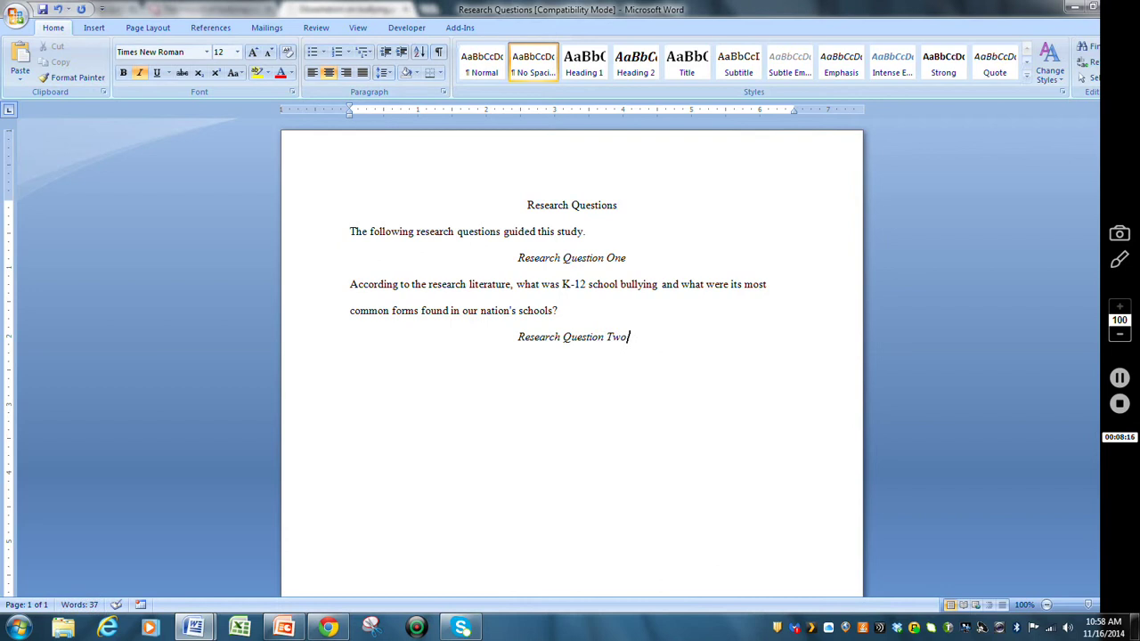
click(462, 324)
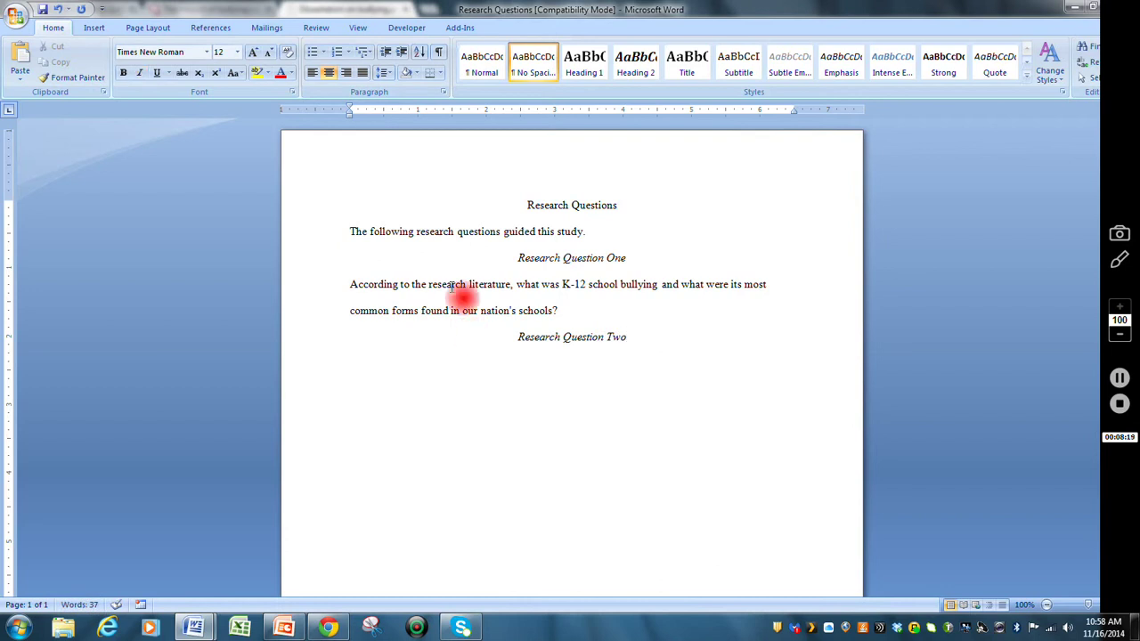
click(313, 73)
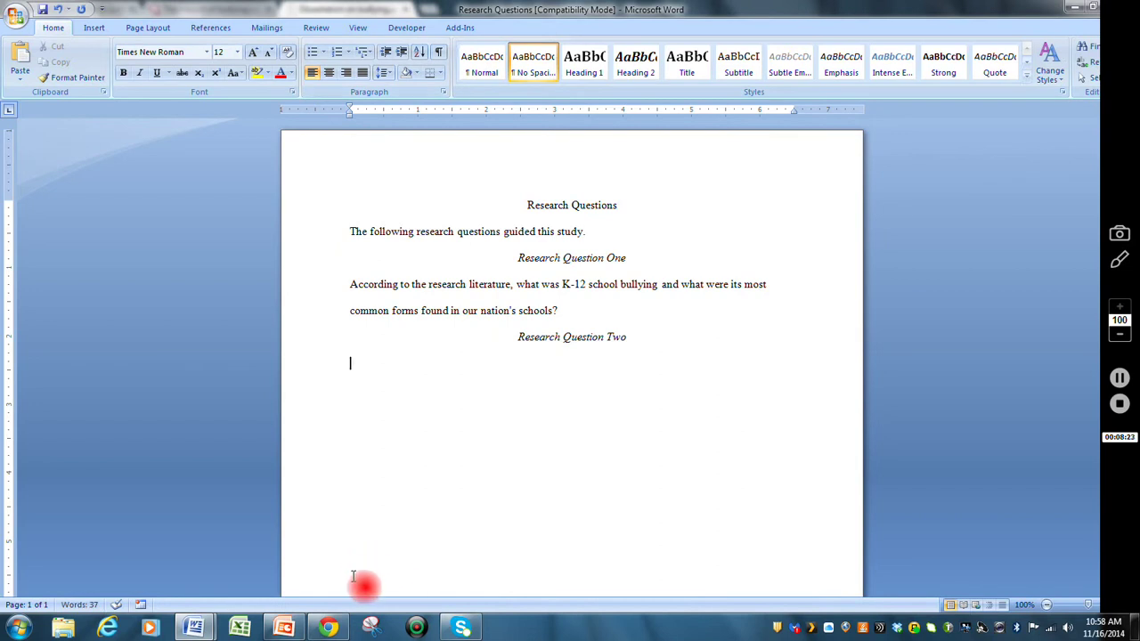
click(336, 629)
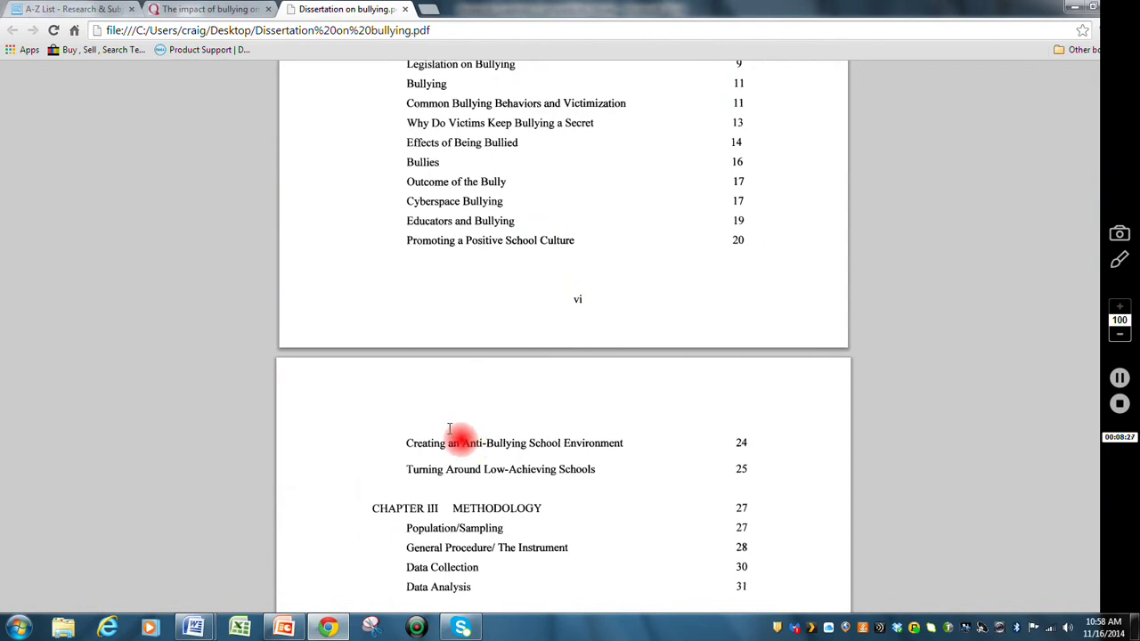
- Scroll the PDF contents up to the Chapter I and II entries, then bring up the Research Questions windows
scroll(460, 432, up, 3)
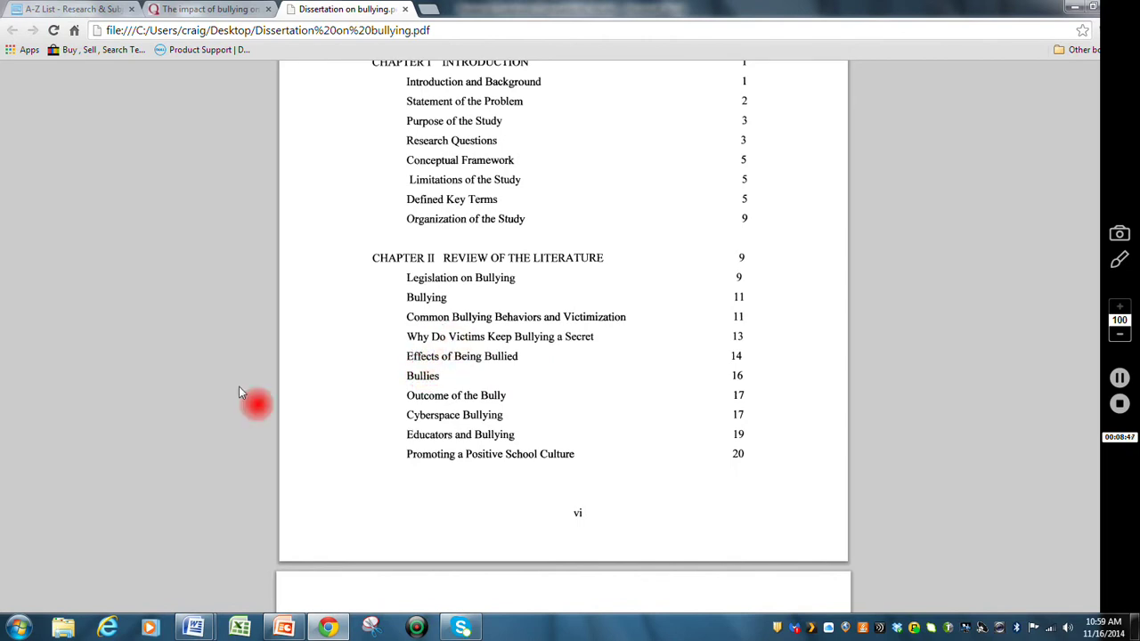
click(194, 628)
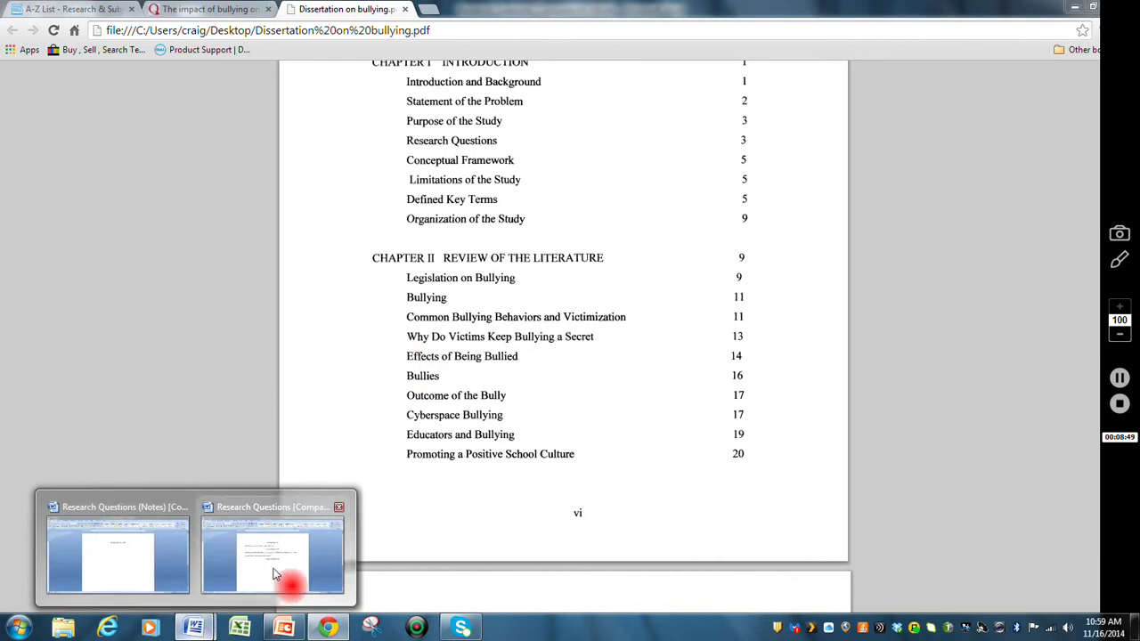
- Write question two, asking about bullying's negative effects in our nation's schools
click(271, 577)
text(W)
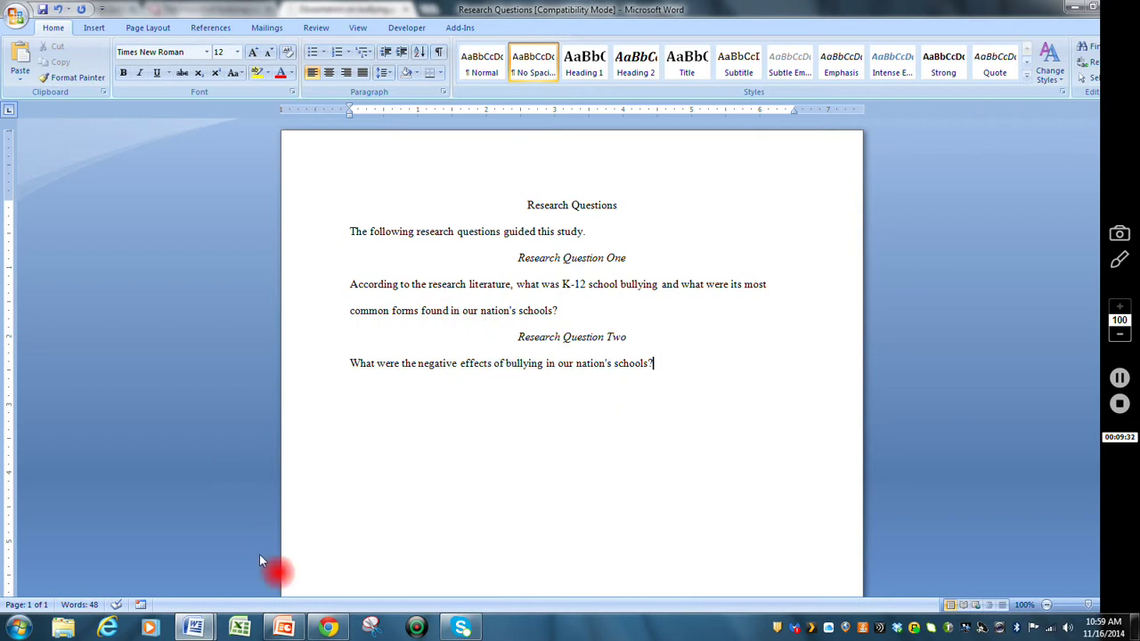
click(328, 628)
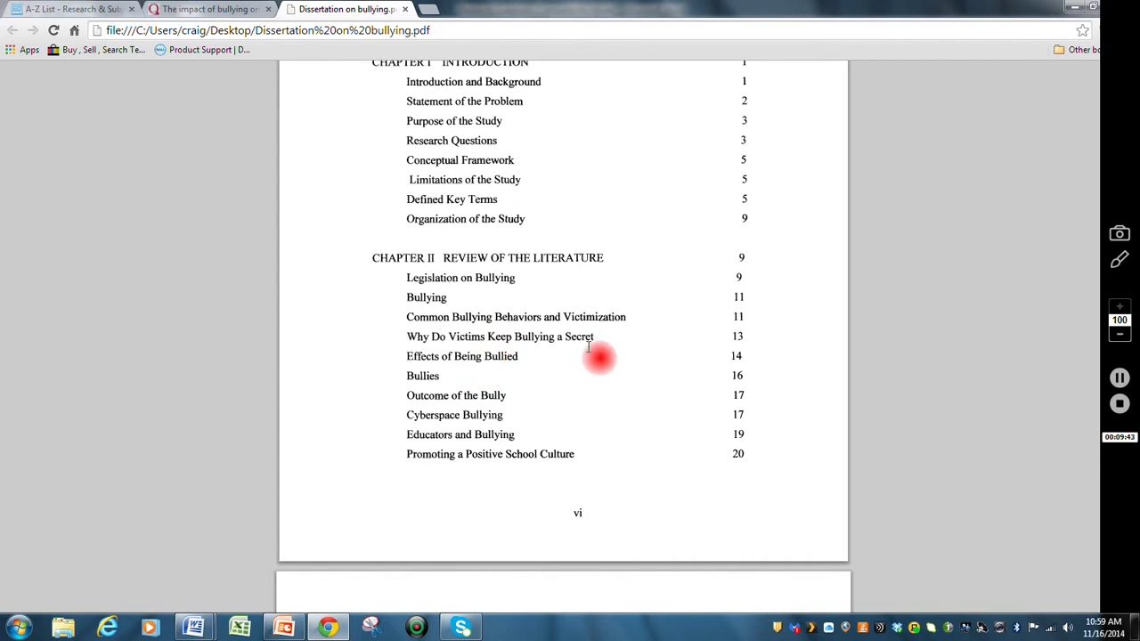
- Scroll to the Effects of Being Bullied passage and copy its '(McDaniel, 2007).' citation
scroll(588, 347, down, 13)
scroll(588, 347, down, 15)
scroll(588, 348, down, 15)
scroll(588, 347, down, 8)
scroll(588, 347, down, 15)
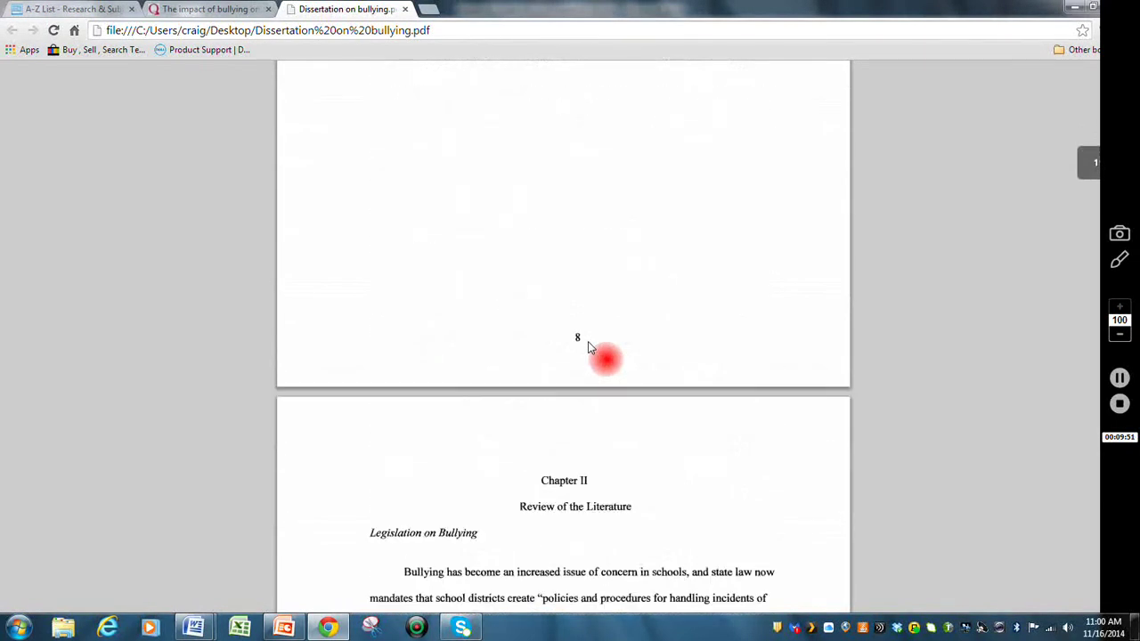
scroll(588, 347, down, 15)
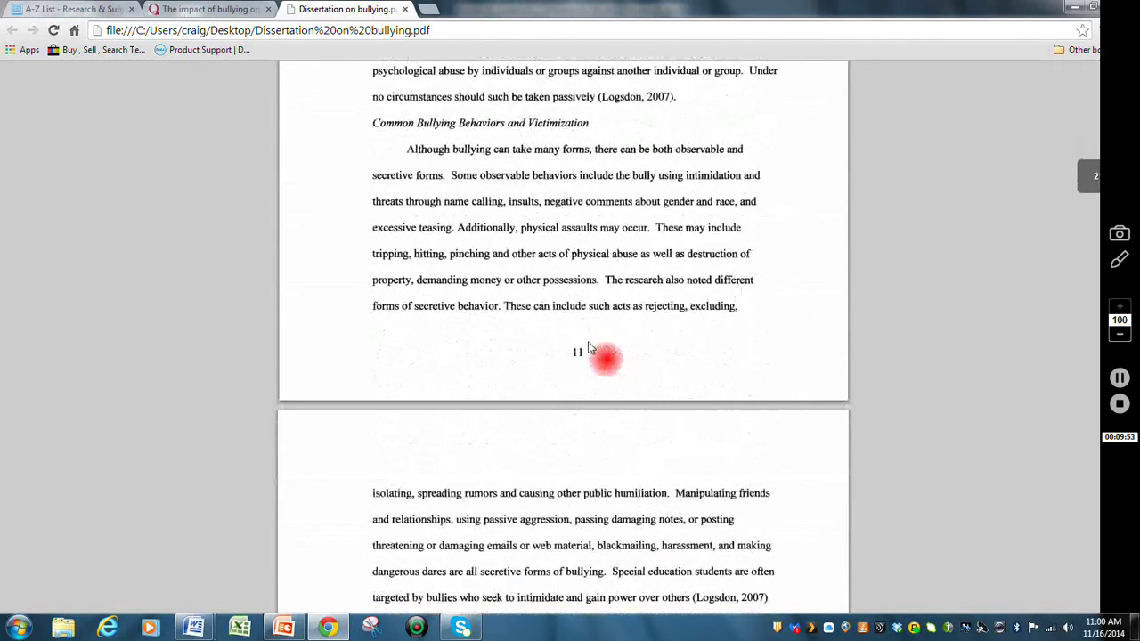
scroll(588, 348, down, 12)
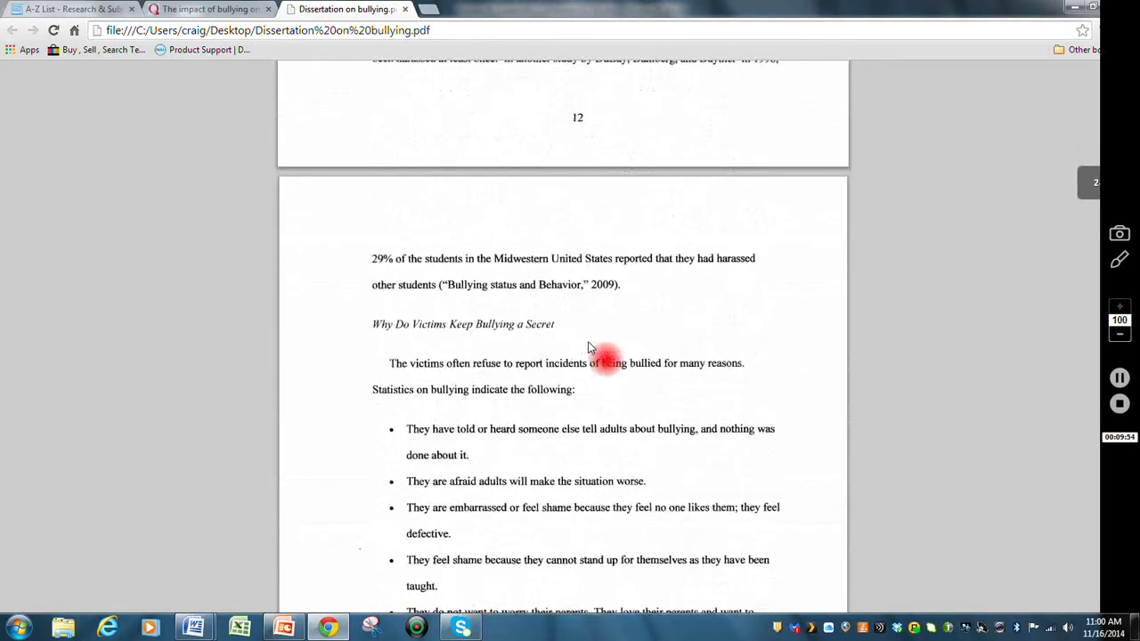
scroll(588, 348, down, 3)
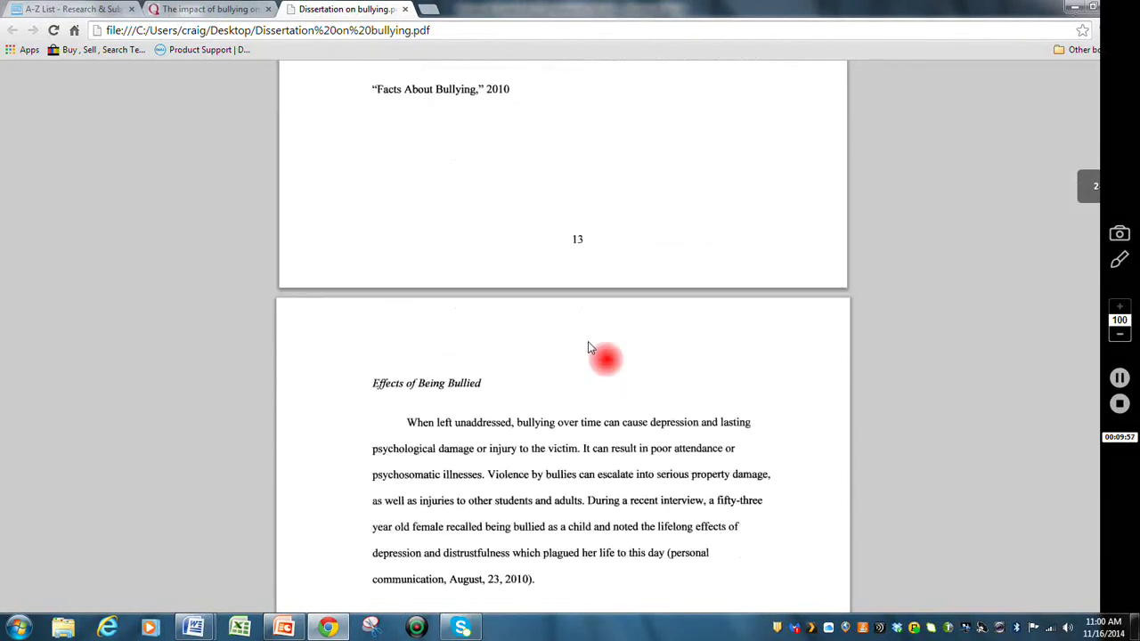
scroll(588, 347, down, 4)
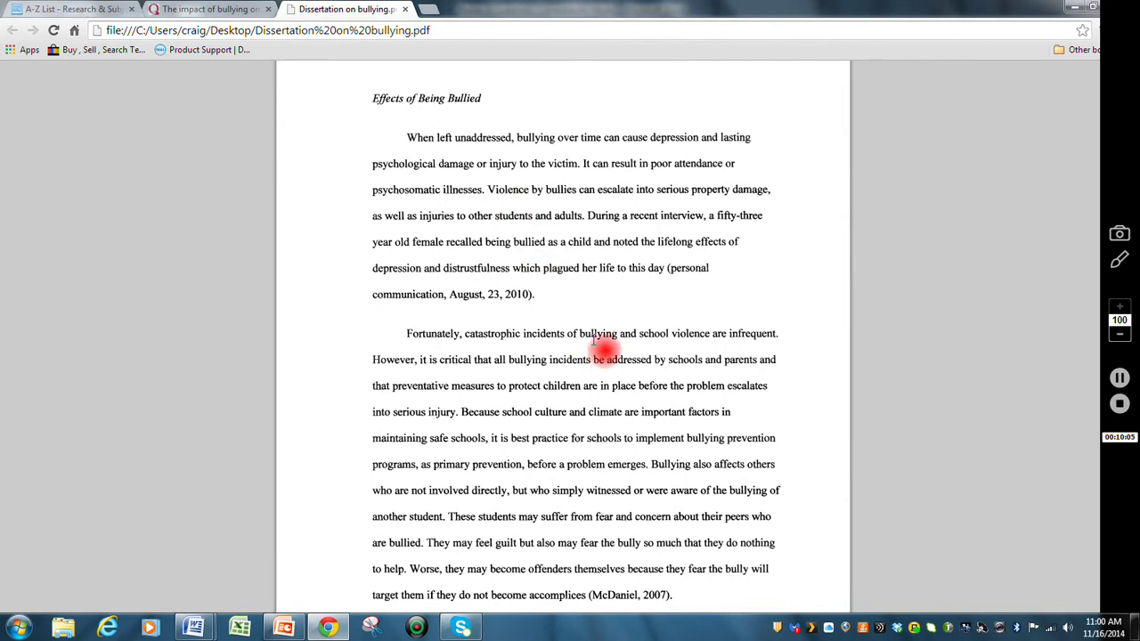
scroll(595, 347, down, 1)
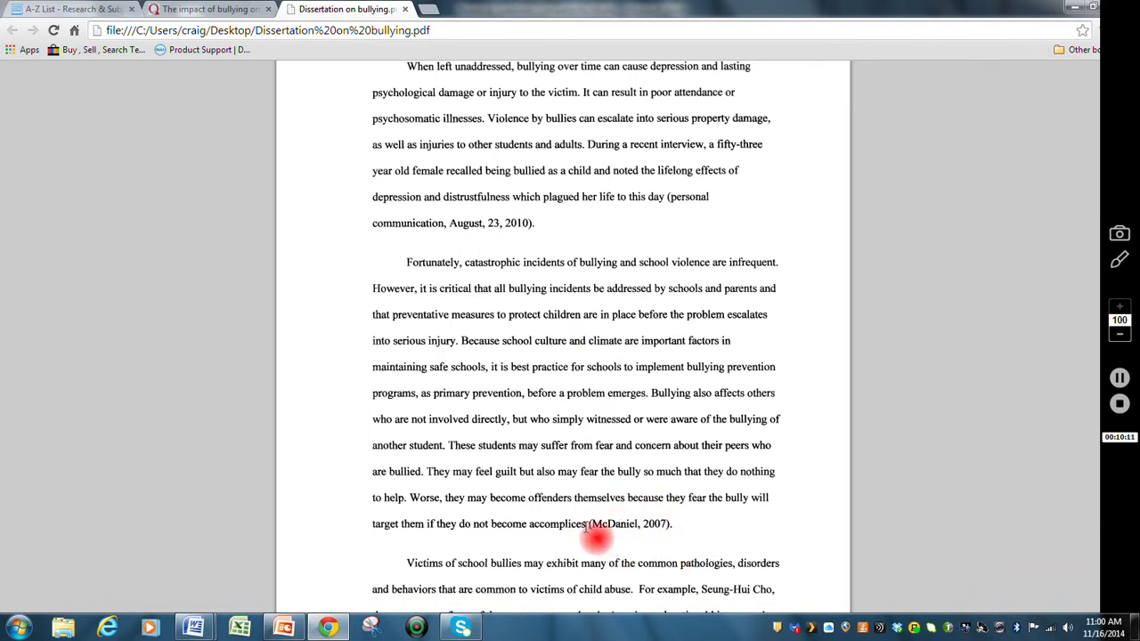
drag(588, 526, 673, 526)
key(ctrl+c)
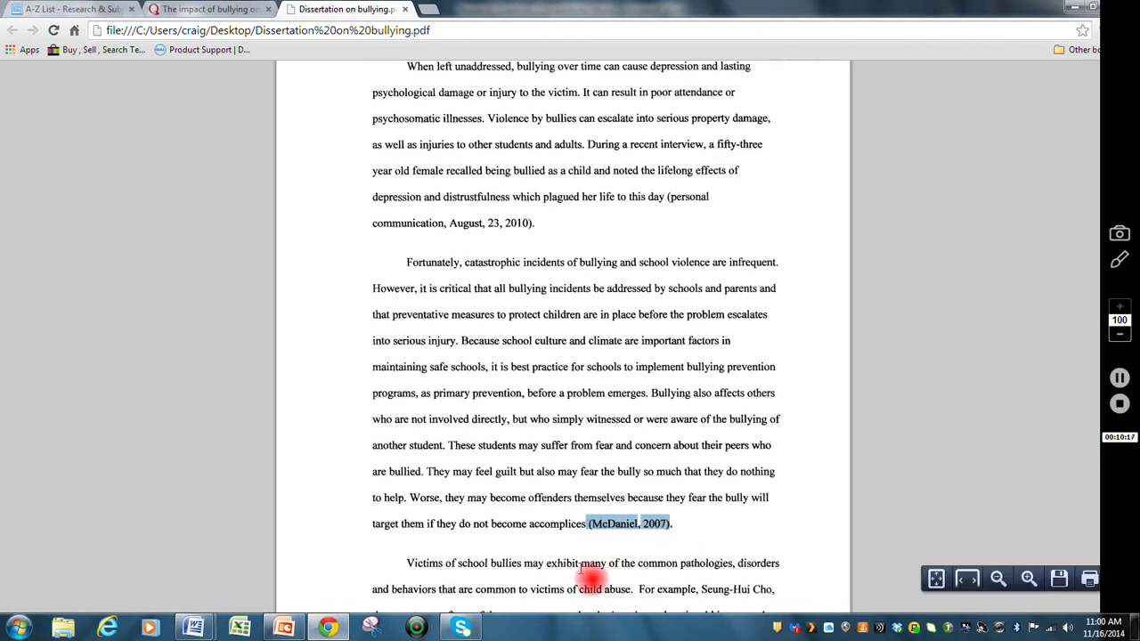
mouse_move(205, 628)
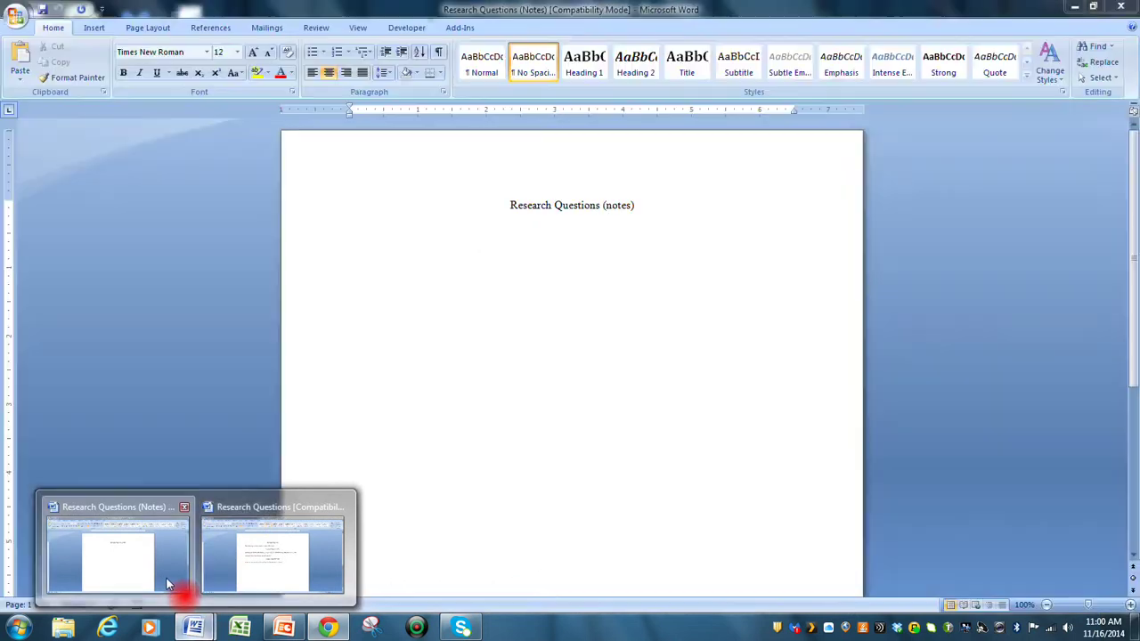
- In the Research Questions (Notes) document, add the left-aligned line 'Research Question two notes (effects of bullying)'
click(168, 577)
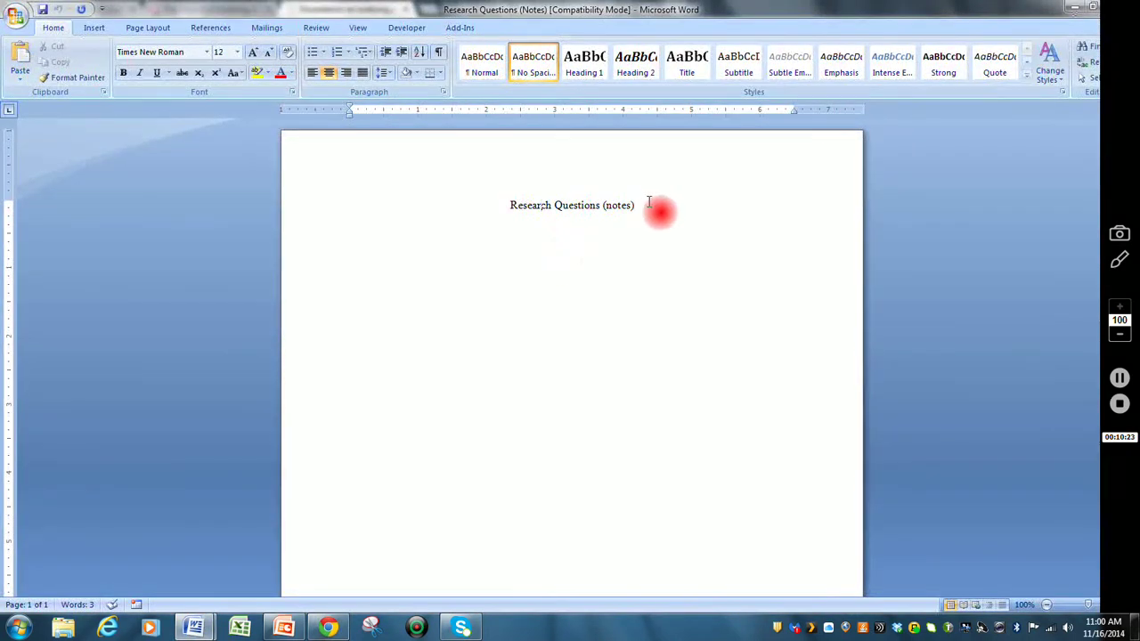
key(Return)
click(313, 72)
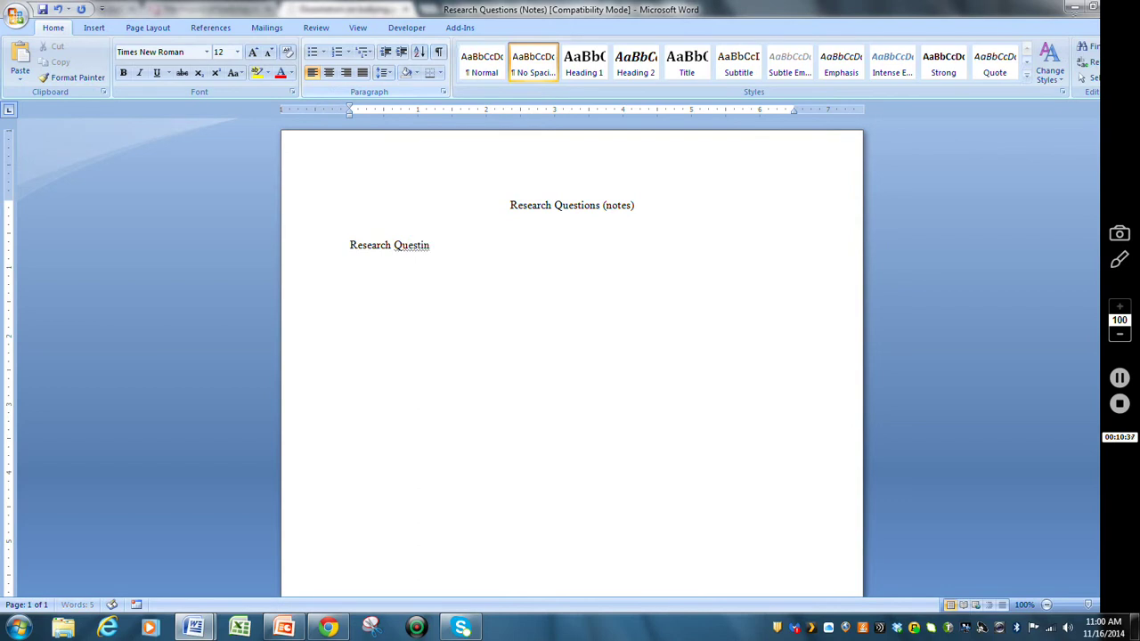
text(on two notes ()
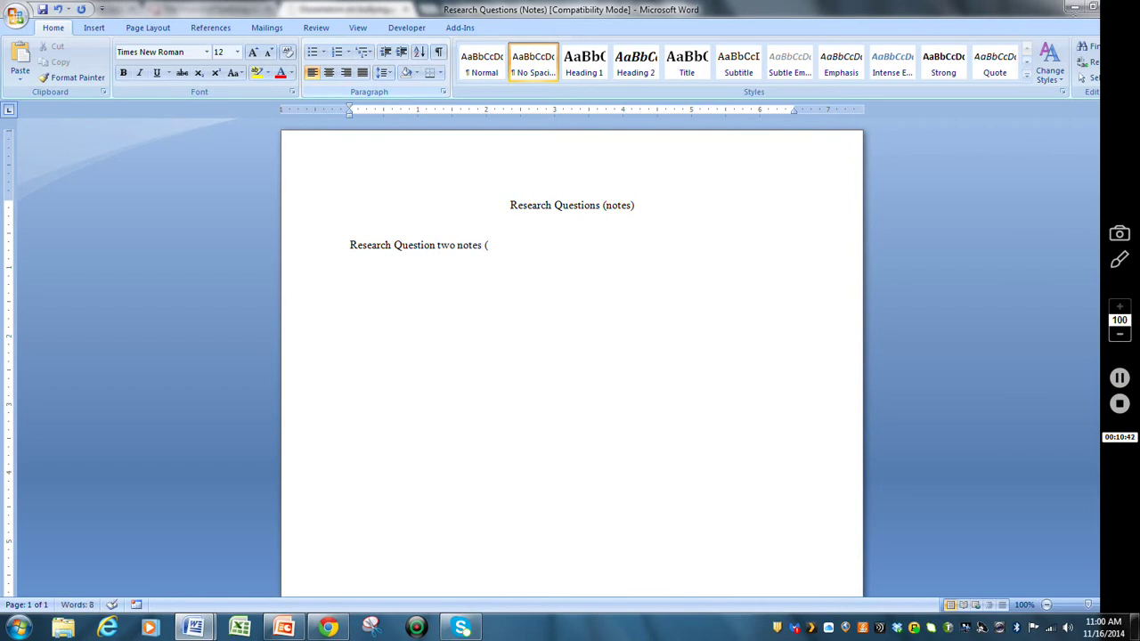
text(bullying)
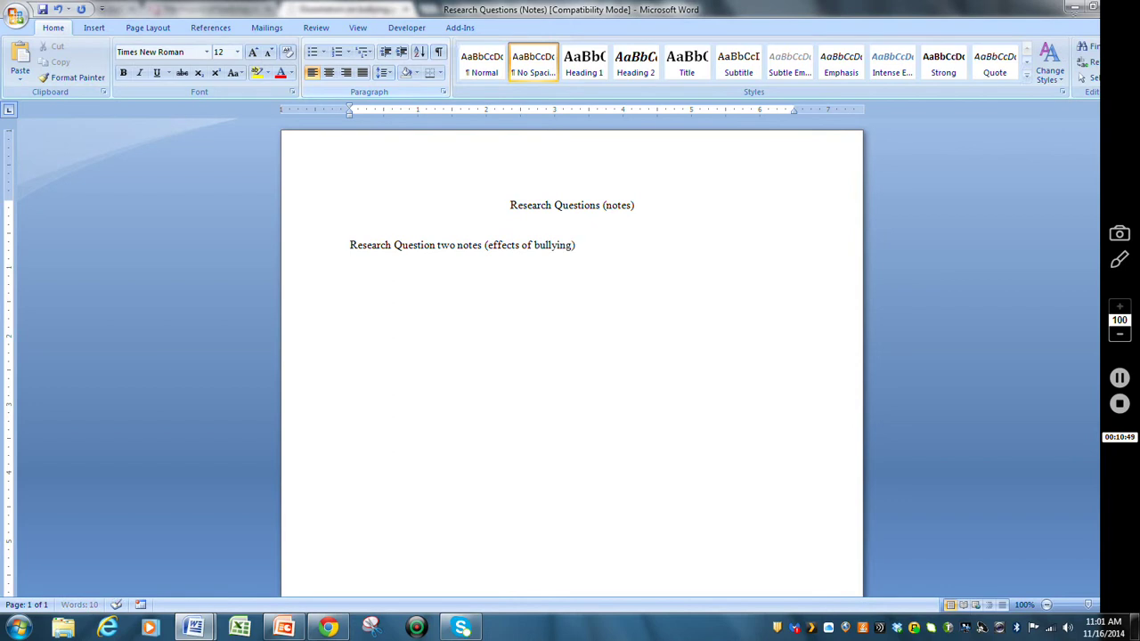
right_click(361, 277)
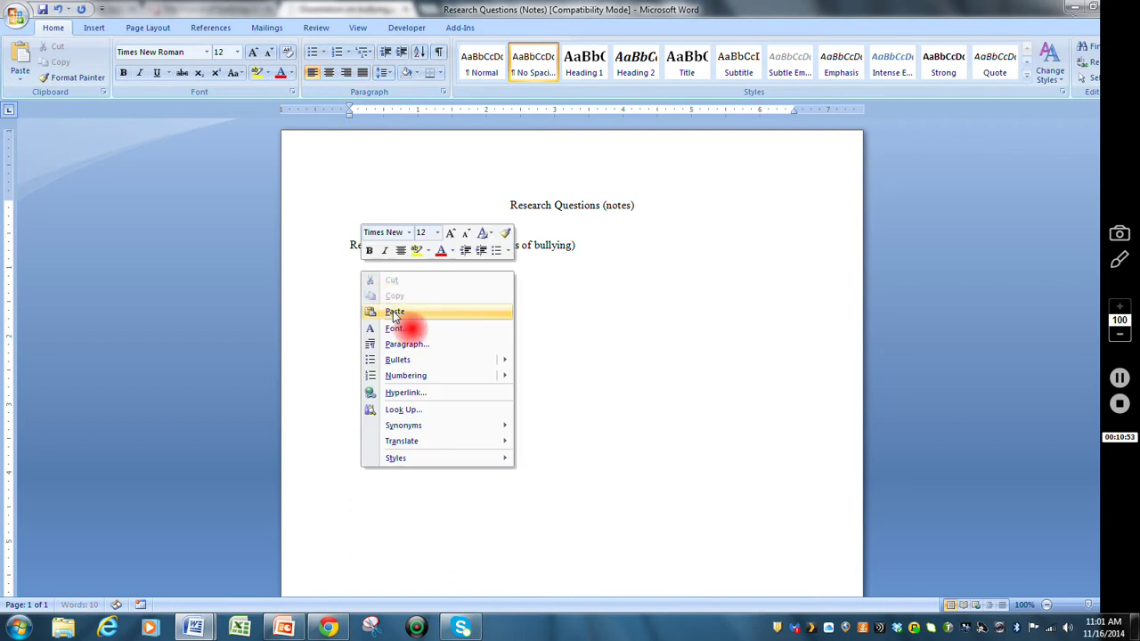
- Paste the (McDaniel, 2007). citation as Unformatted Unicode Text through Paste Special
click(21, 73)
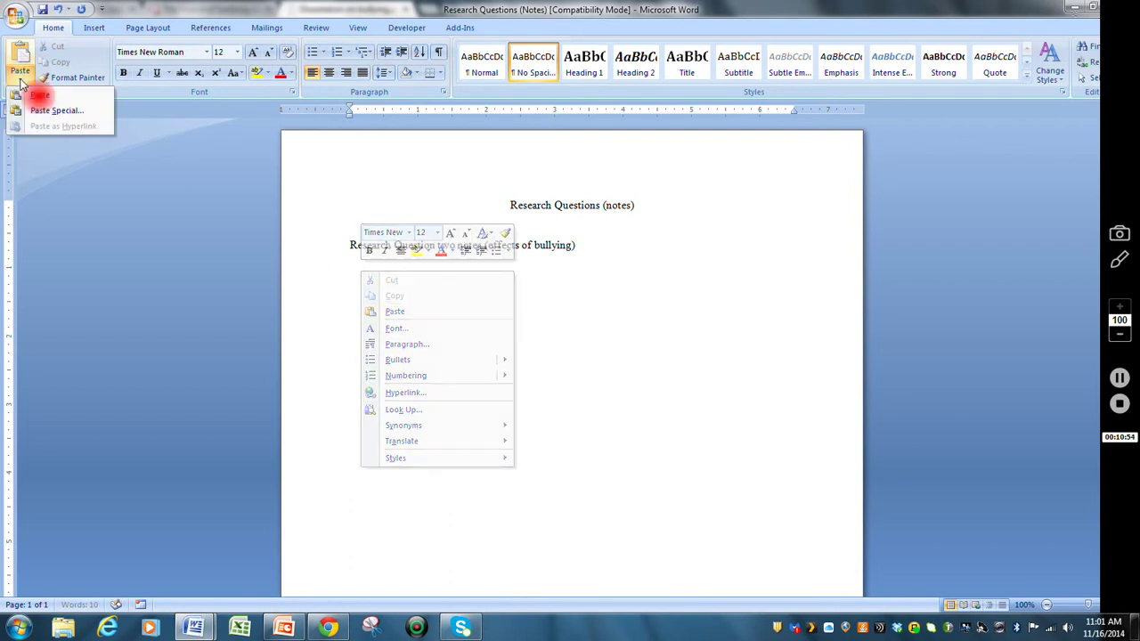
click(56, 111)
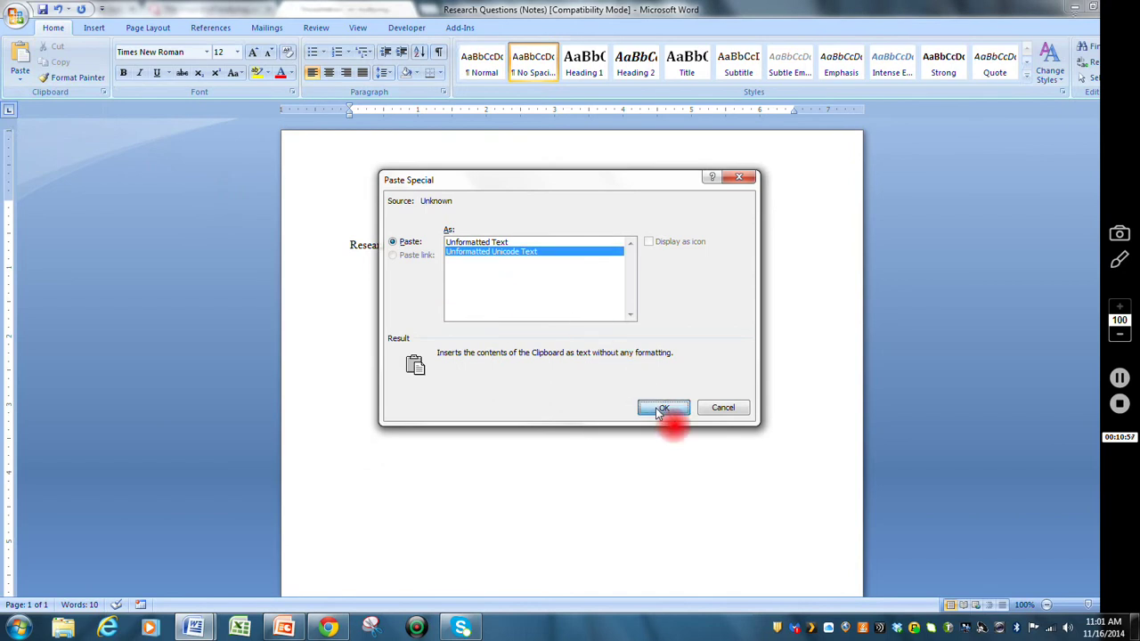
click(664, 409)
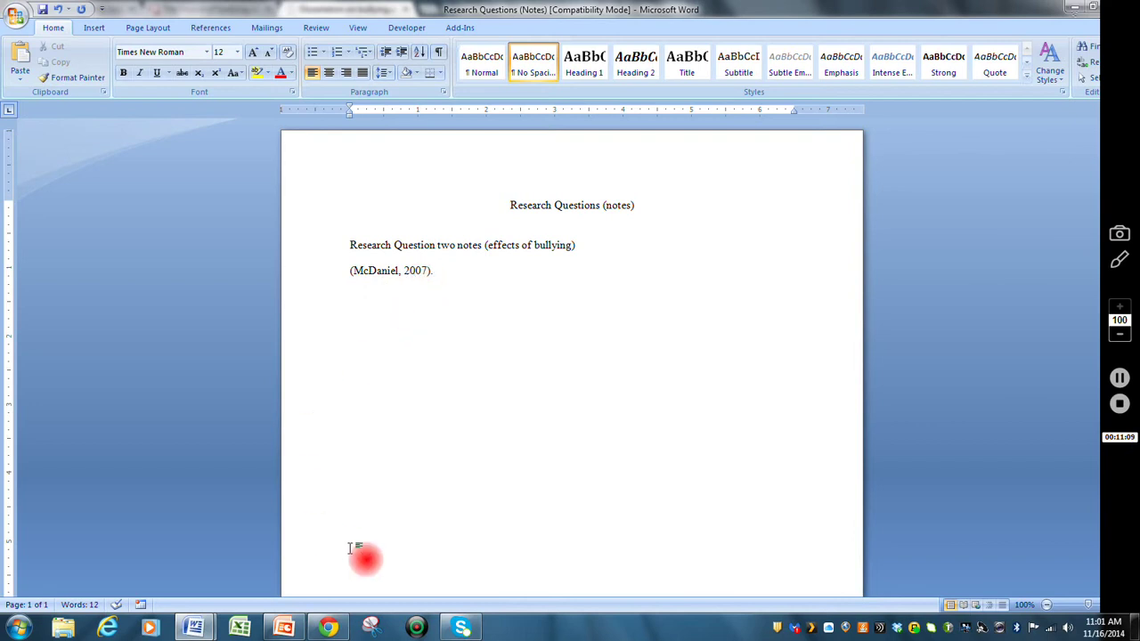
- Scroll the dissertation PDF down to the reference list showing the McDaniel, T. (2007) entry
click(330, 628)
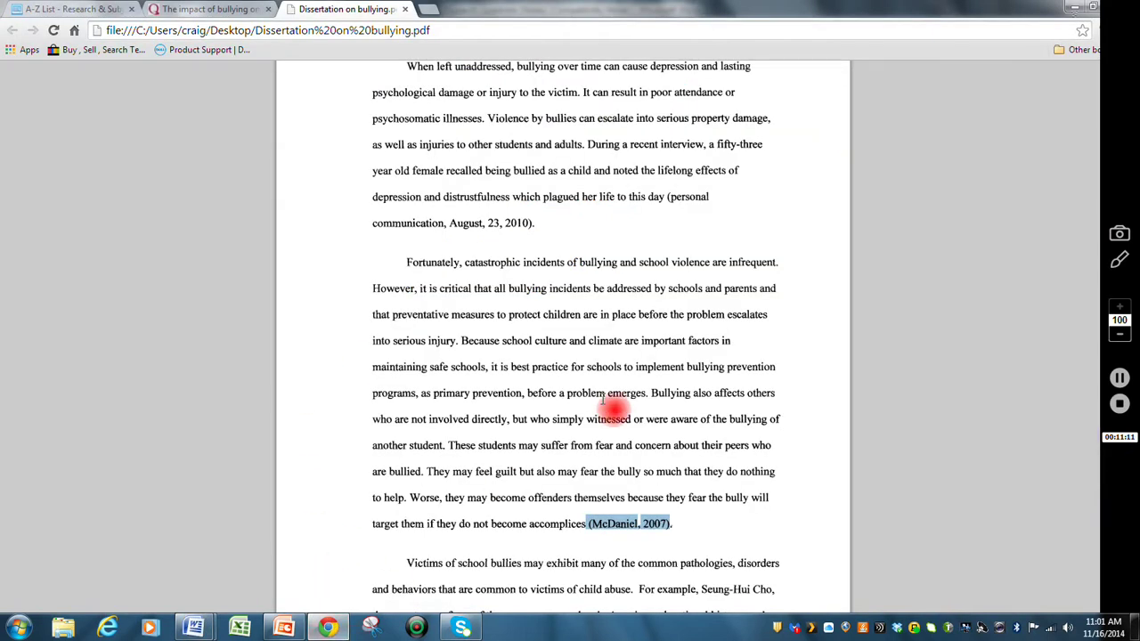
scroll(590, 282, down, 15)
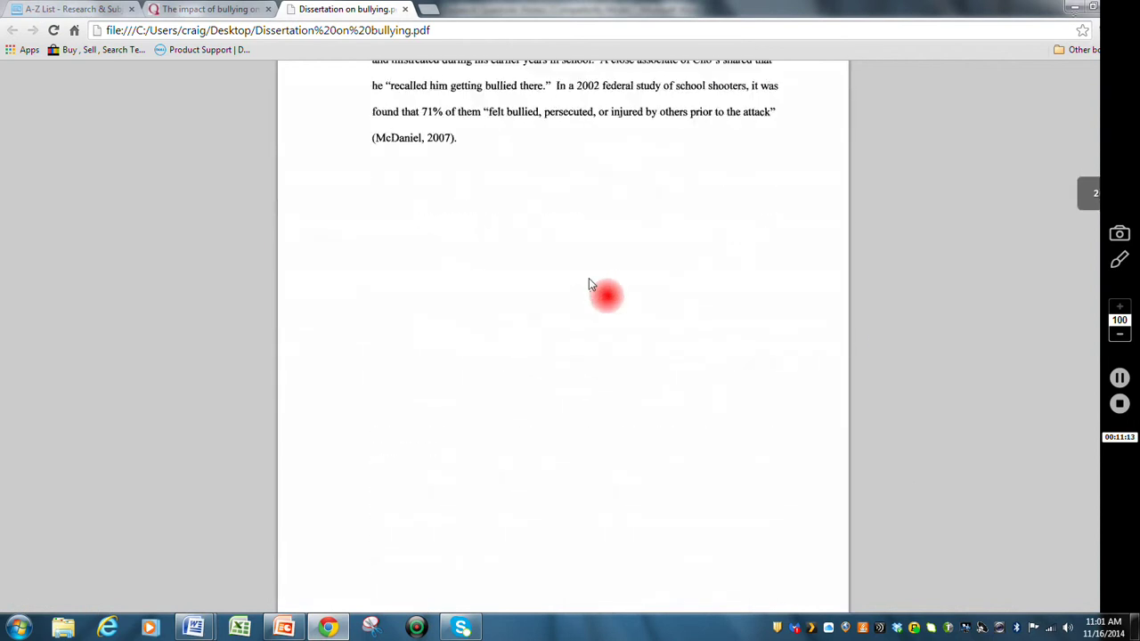
scroll(589, 282, down, 20)
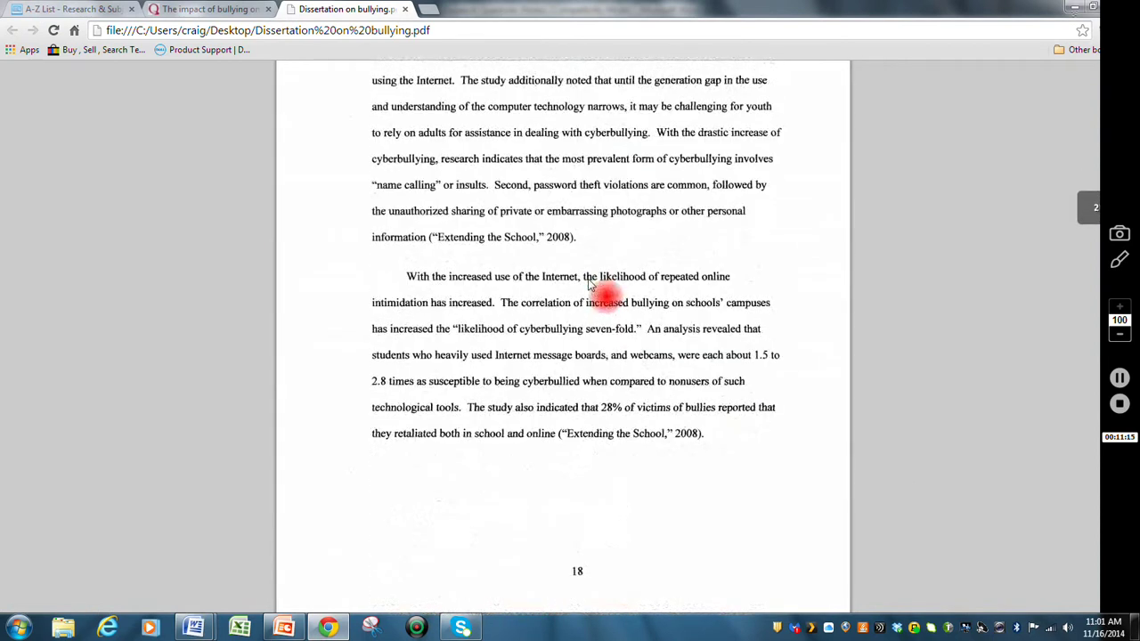
scroll(589, 283, down, 12)
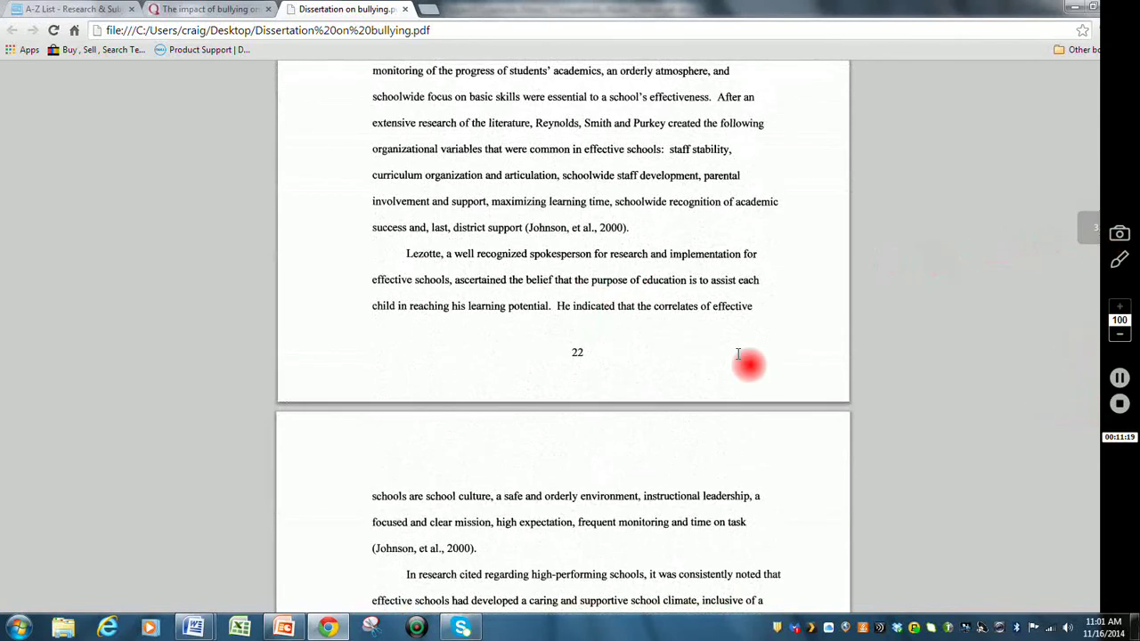
scroll(767, 349, down, 18)
scroll(731, 338, down, 20)
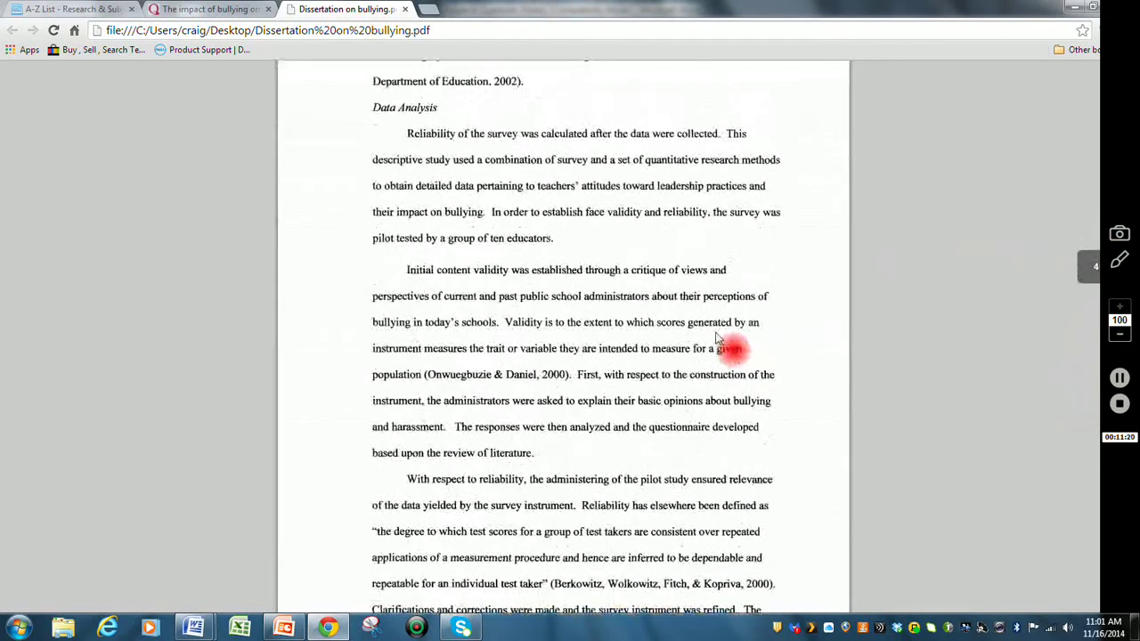
scroll(1061, 401, down, 15)
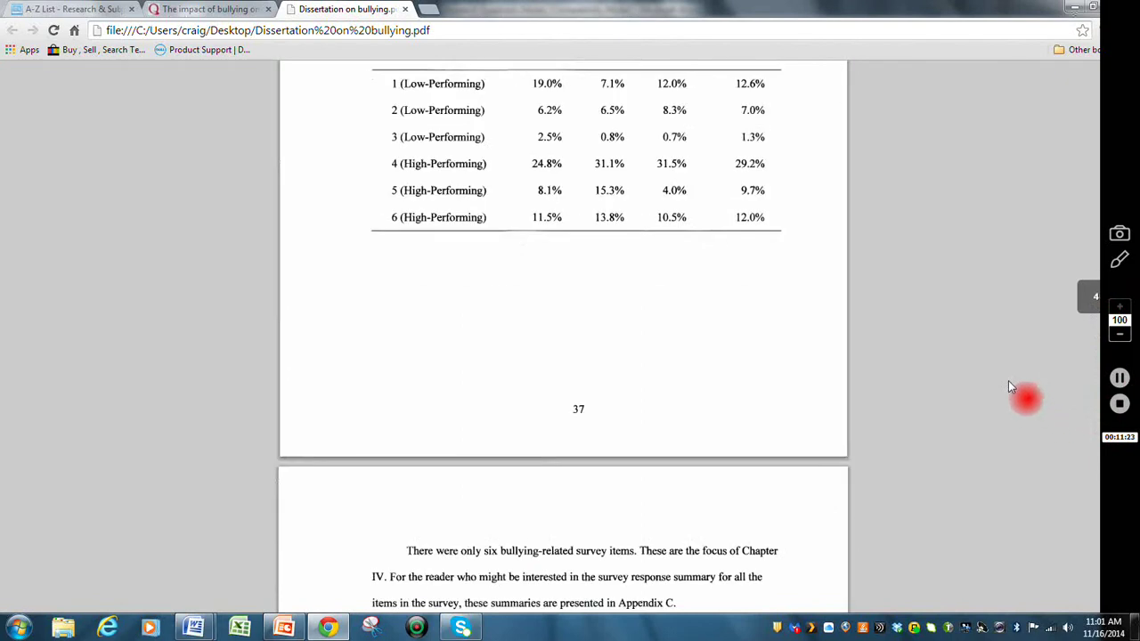
scroll(991, 381, down, 20)
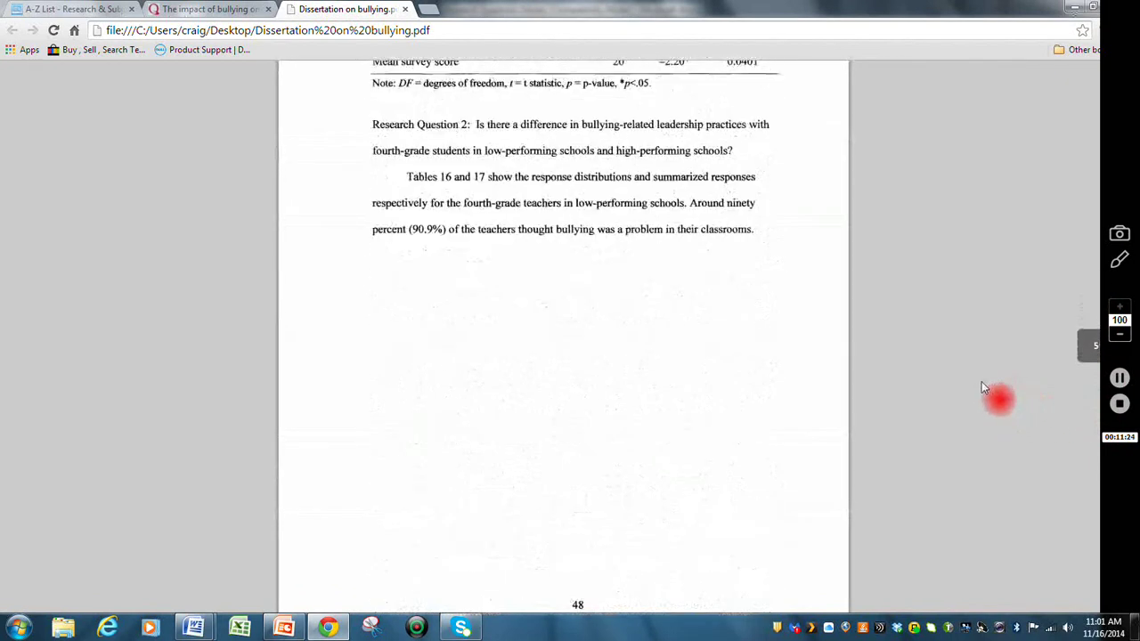
scroll(953, 389, down, 15)
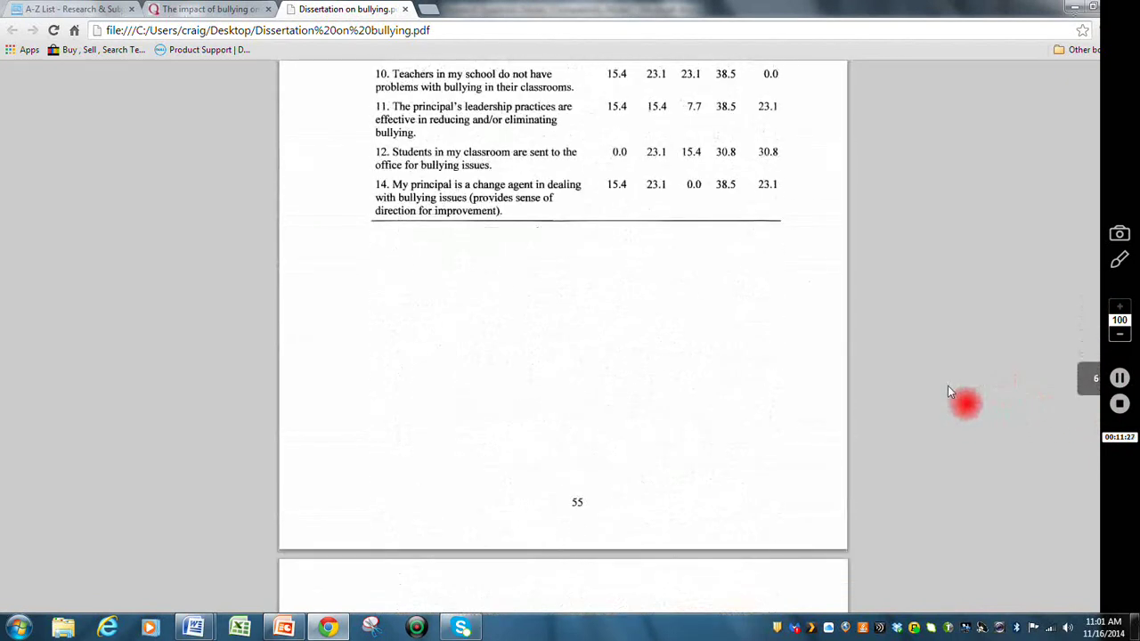
scroll(948, 374, down, 20)
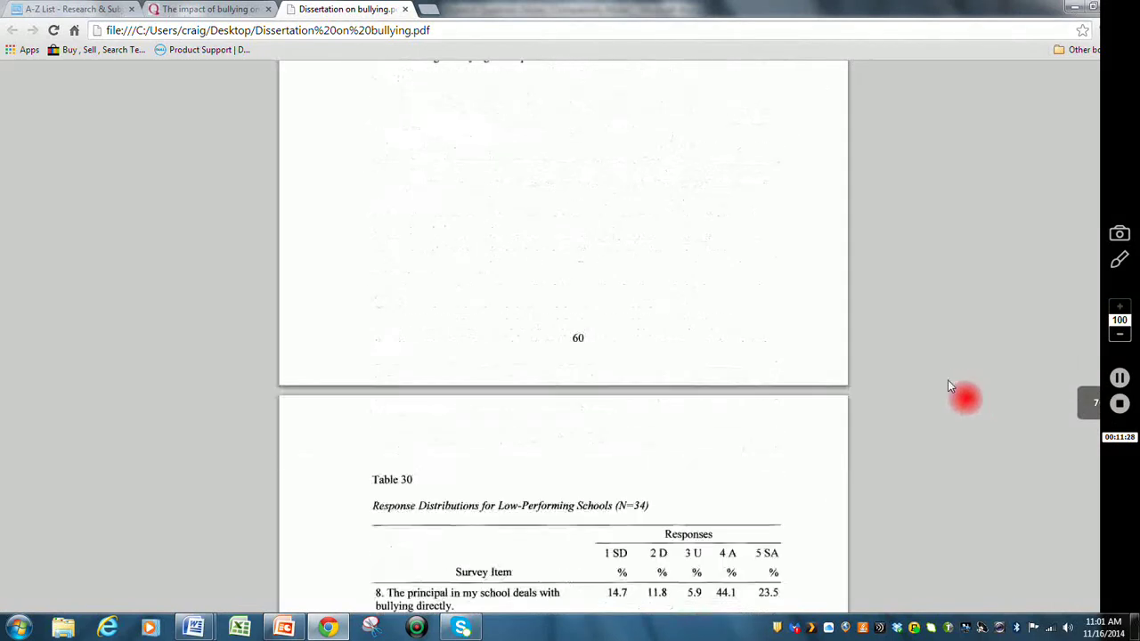
scroll(948, 383, down, 20)
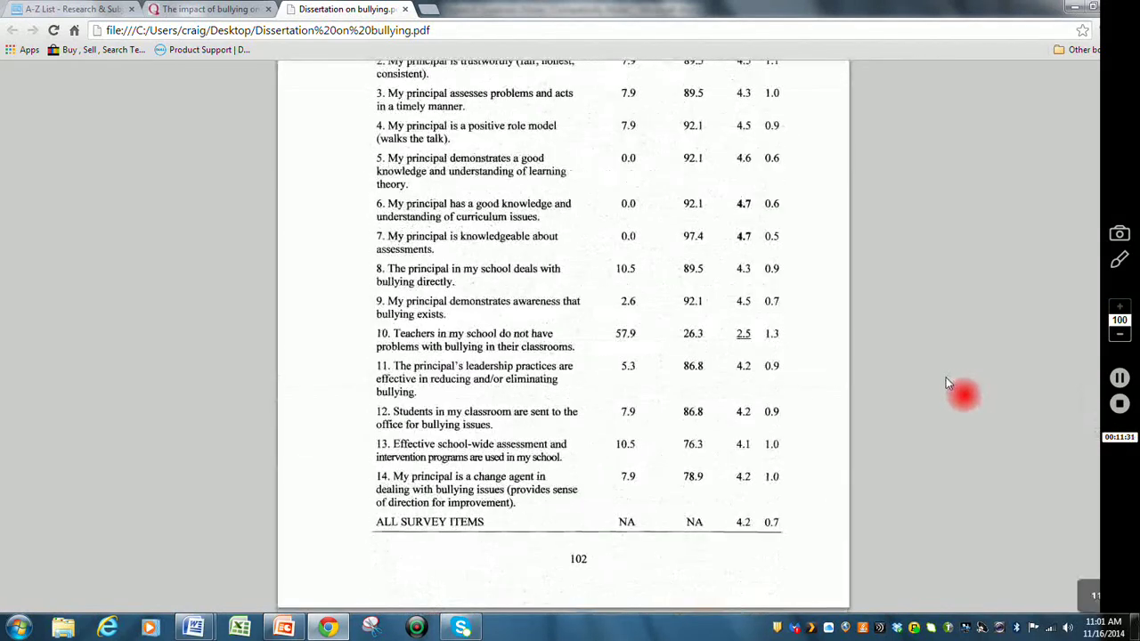
scroll(945, 374, up, 20)
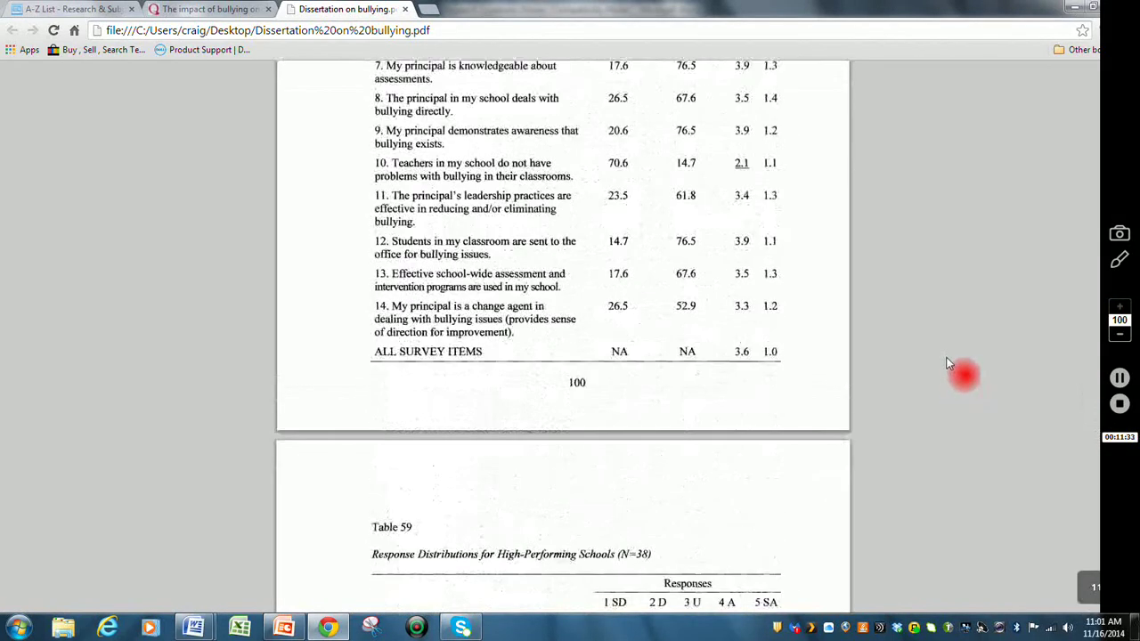
scroll(949, 364, up, 20)
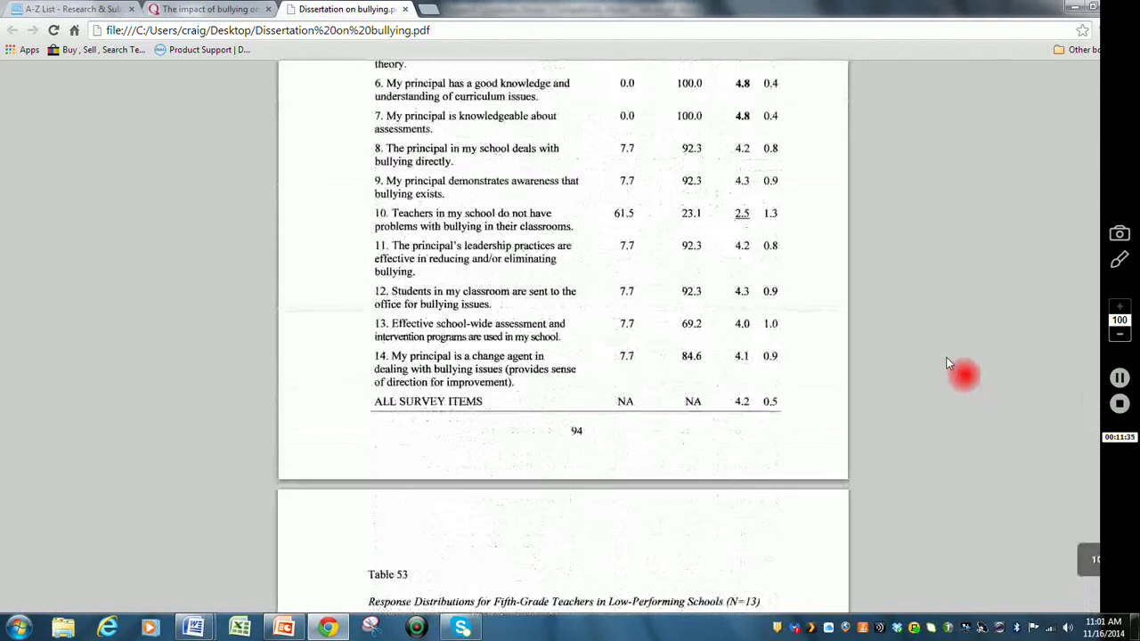
scroll(948, 363, up, 20)
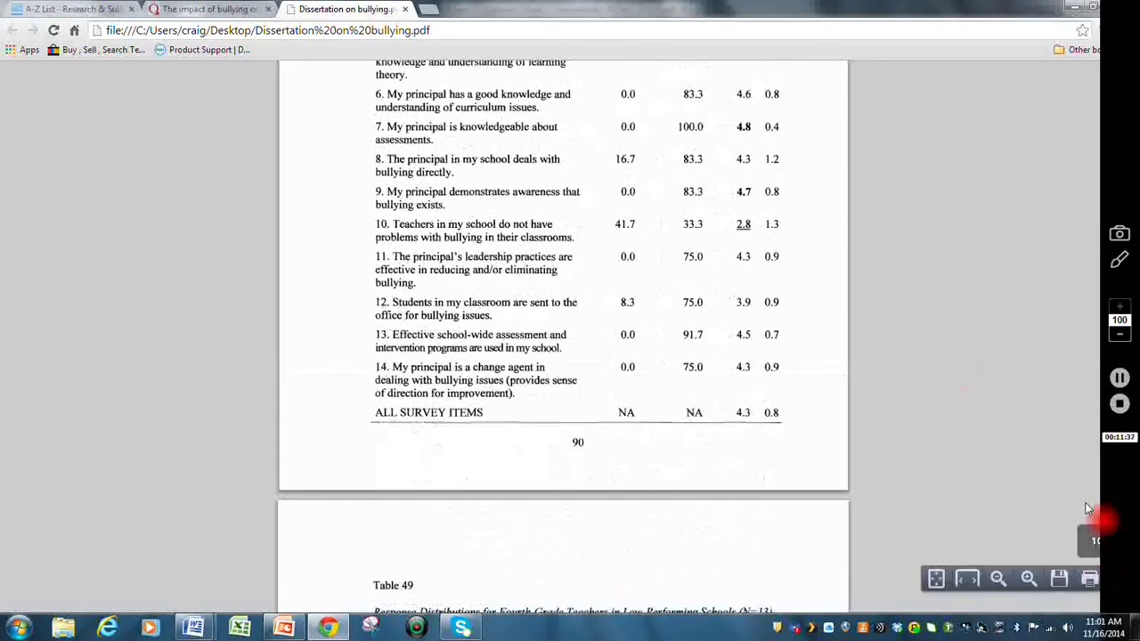
scroll(1049, 443, up, 20)
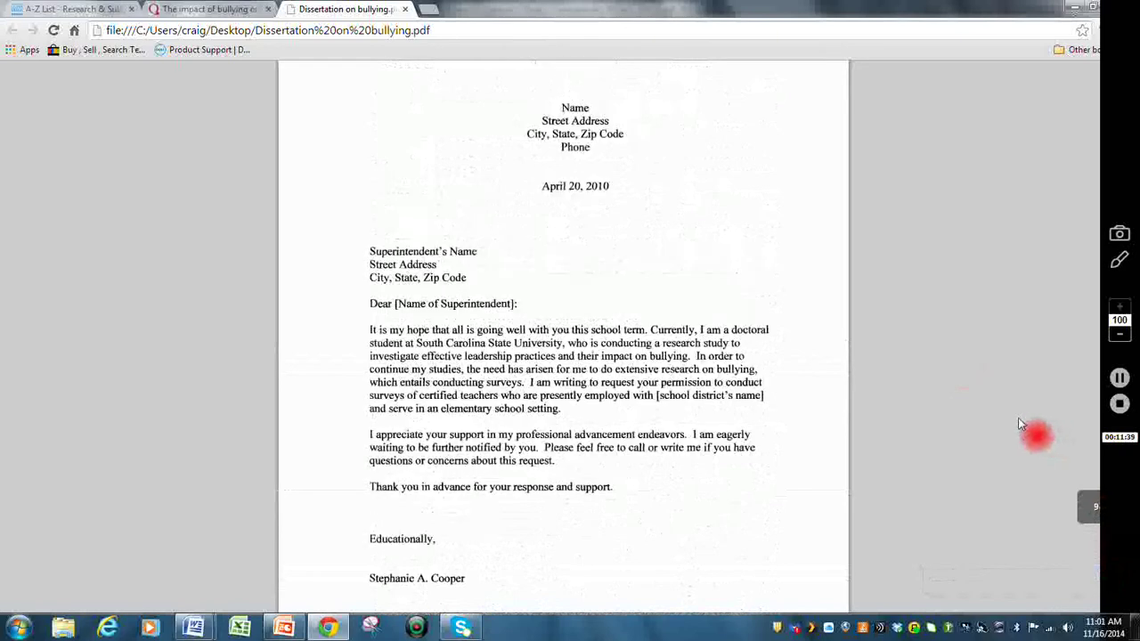
scroll(997, 414, up, 20)
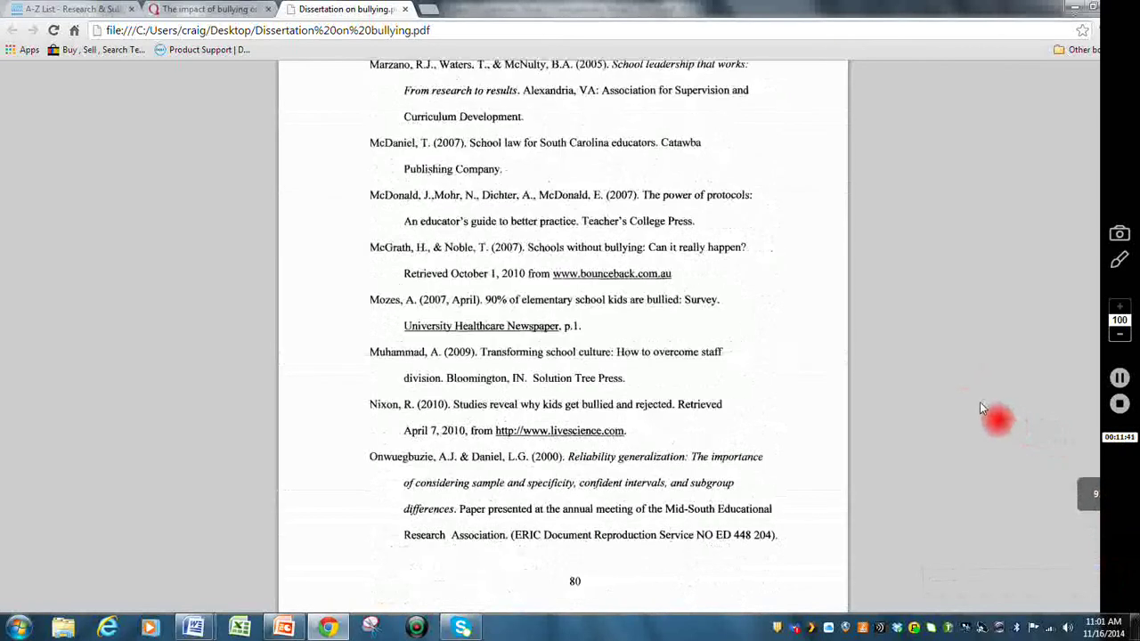
scroll(980, 408, down, 2)
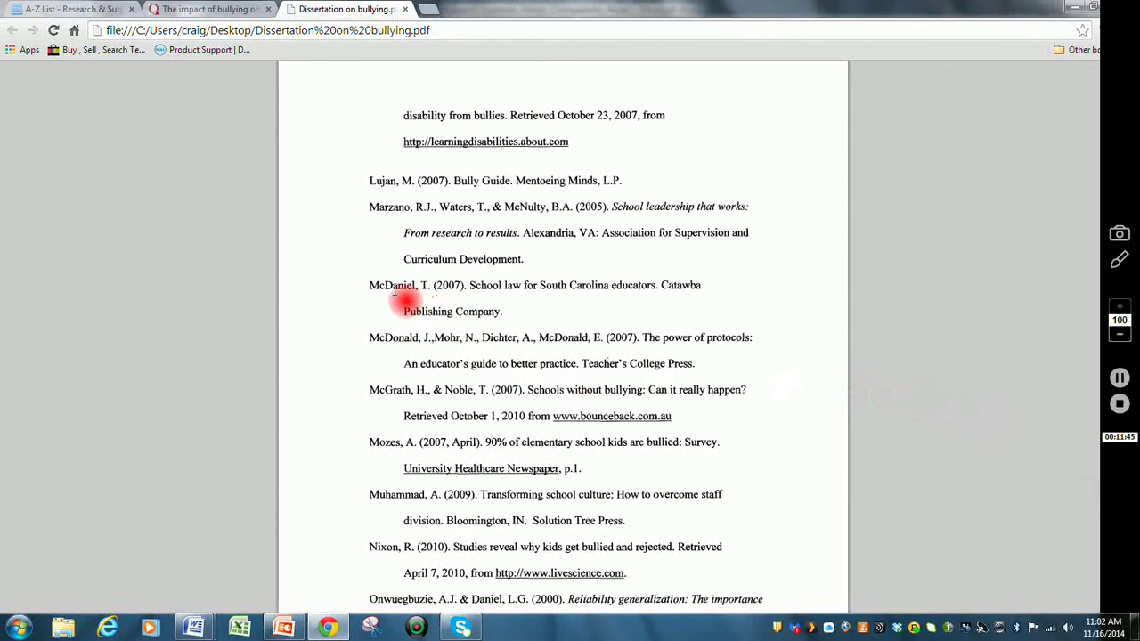
- Select the full McDaniel, T. (2007) School law for South Carolina educators reference entry
drag(370, 285, 666, 324)
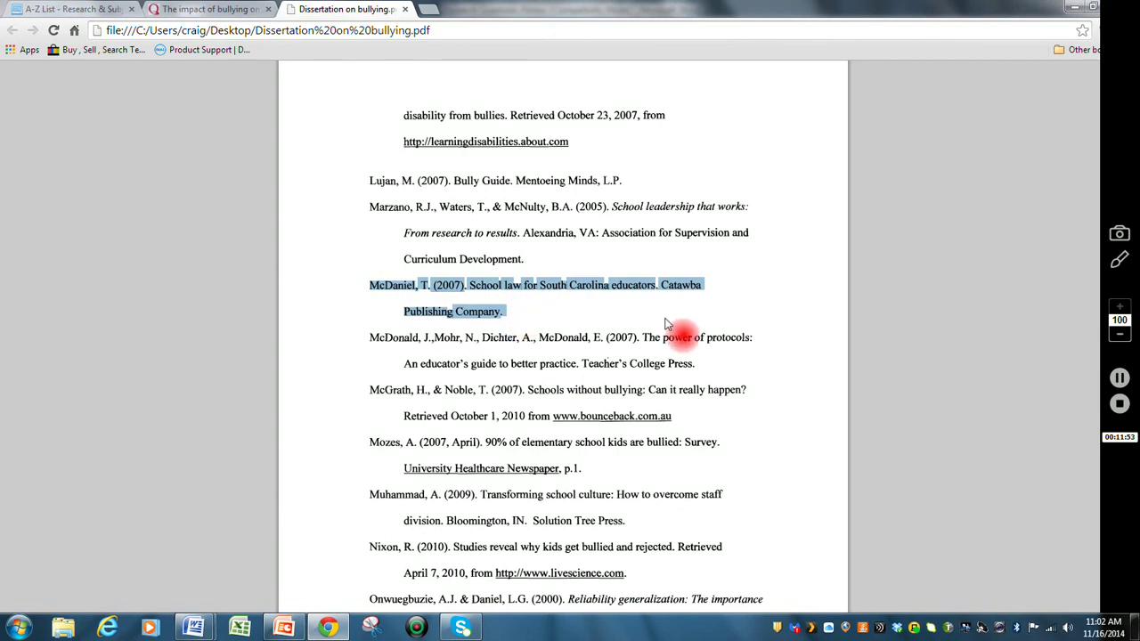
drag(665, 324, 1120, 382)
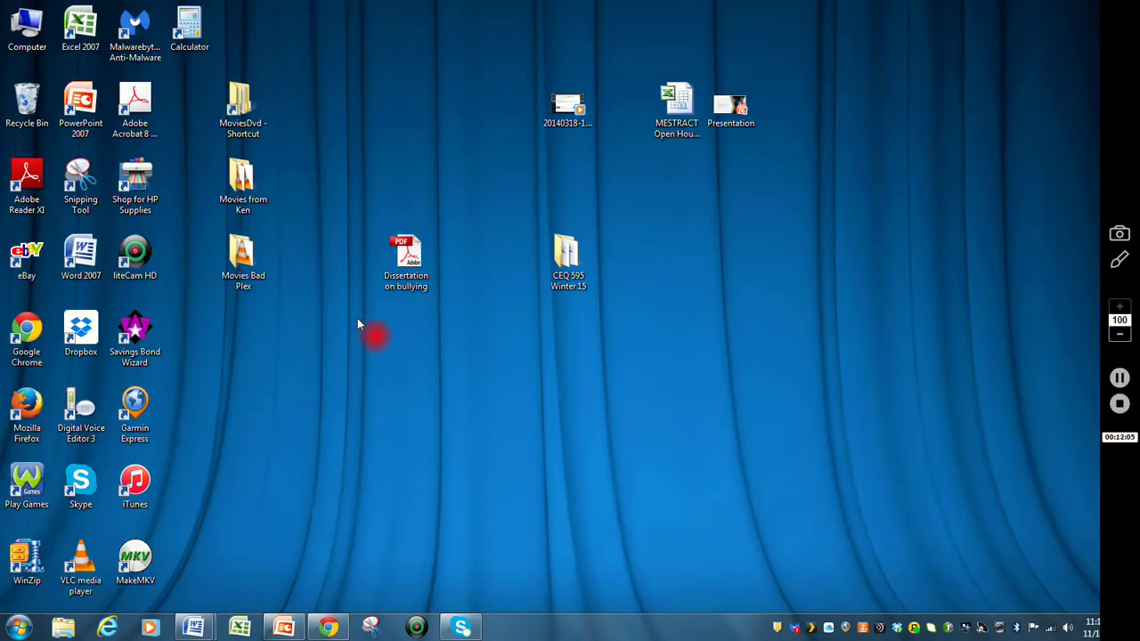
- Open Dissertation on bullying.pdf from the desktop in Acrobat and drag the scrollbar further into the document
click(414, 281)
double_click(410, 254)
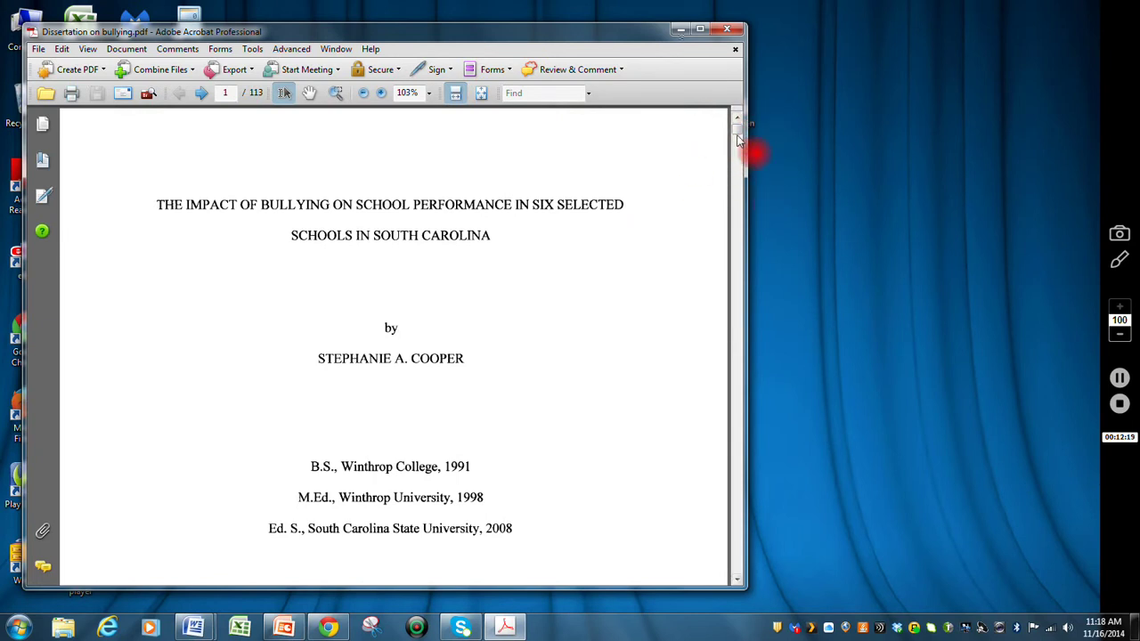
mouse_move(737, 134)
mouse_down()
mouse_move(737, 258)
mouse_move(702, 234)
mouse_up()
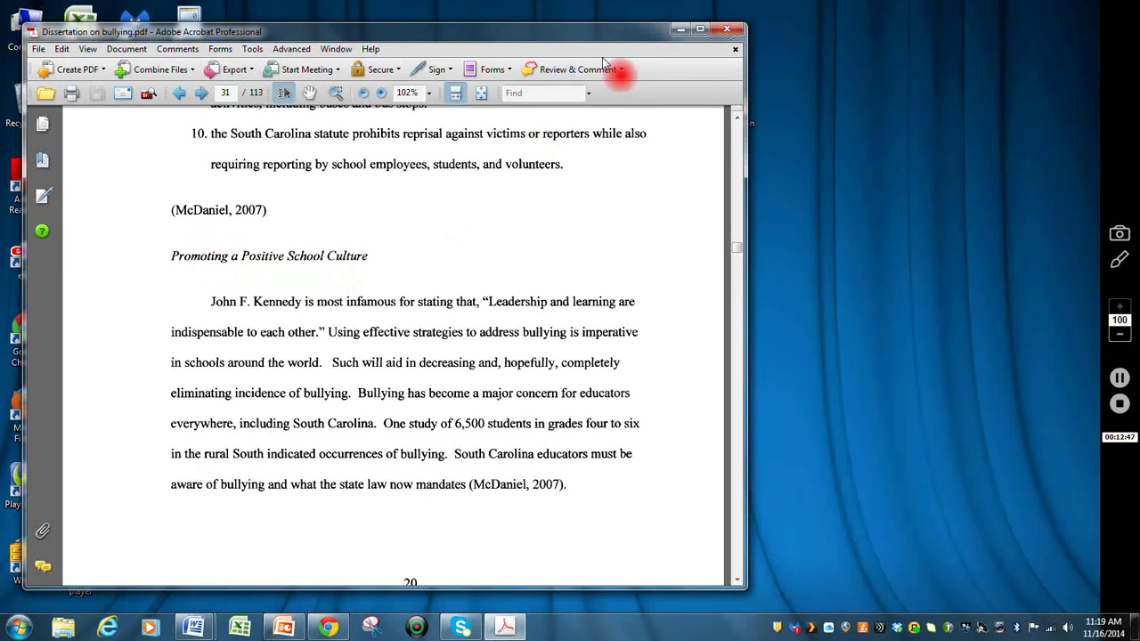
- In the main Research Questions document, add a centred italic 'Research Question Three' heading below question two
click(677, 31)
mouse_move(201, 611)
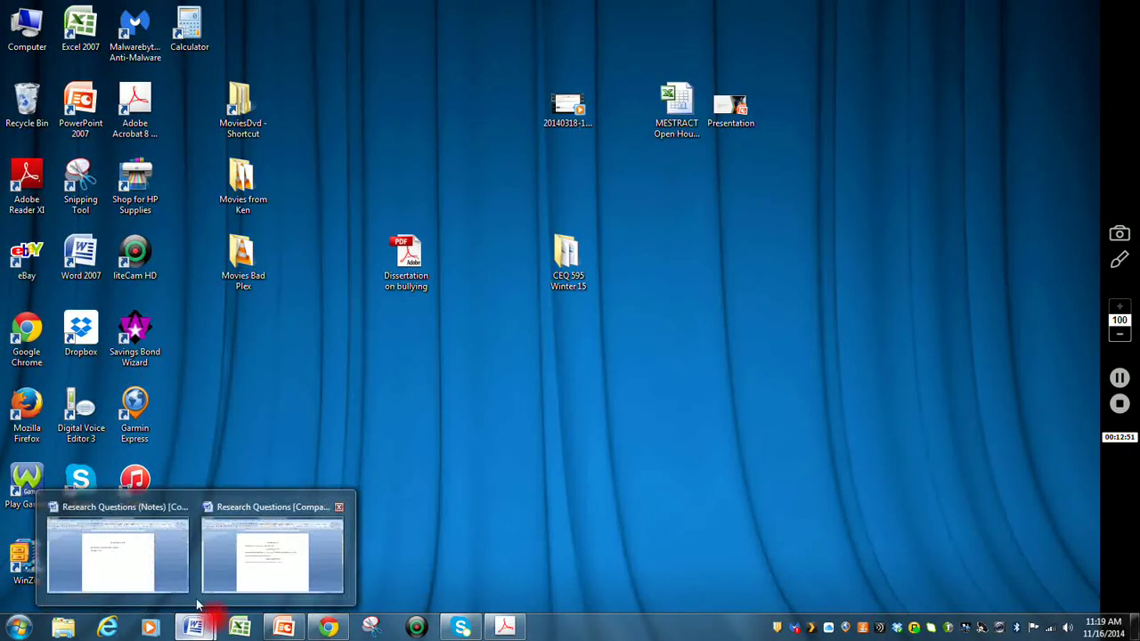
click(153, 567)
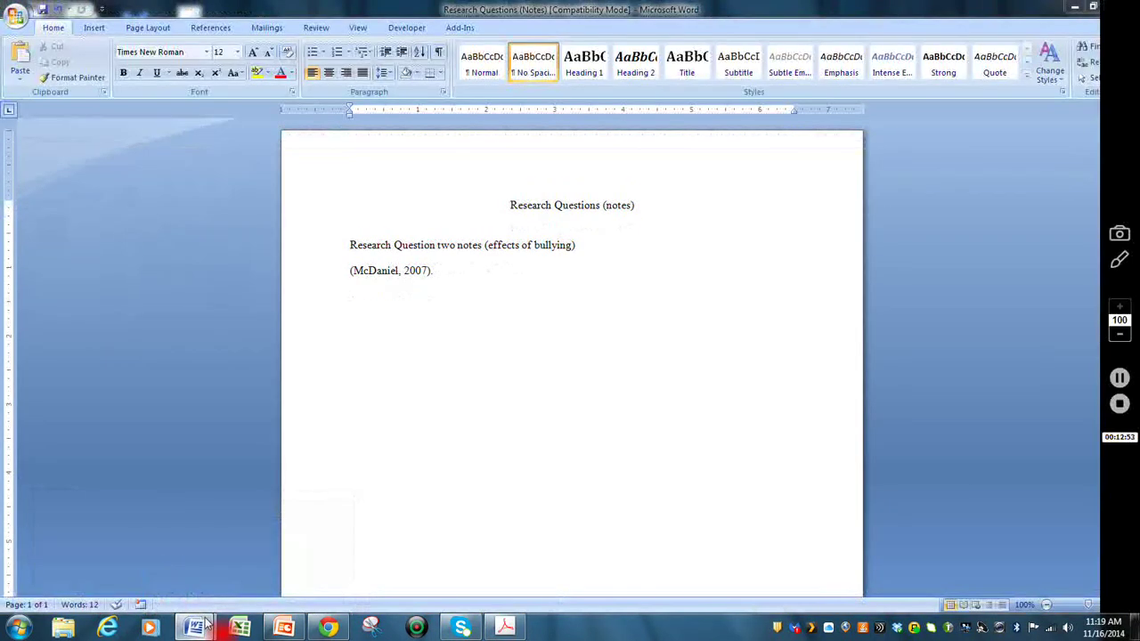
click(280, 581)
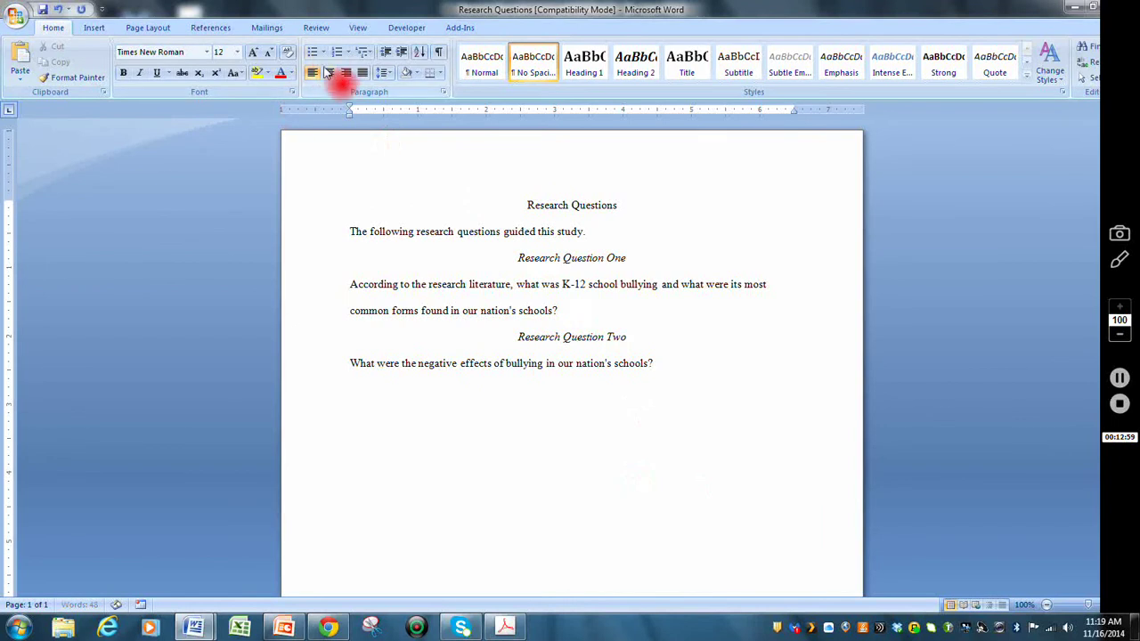
click(329, 72)
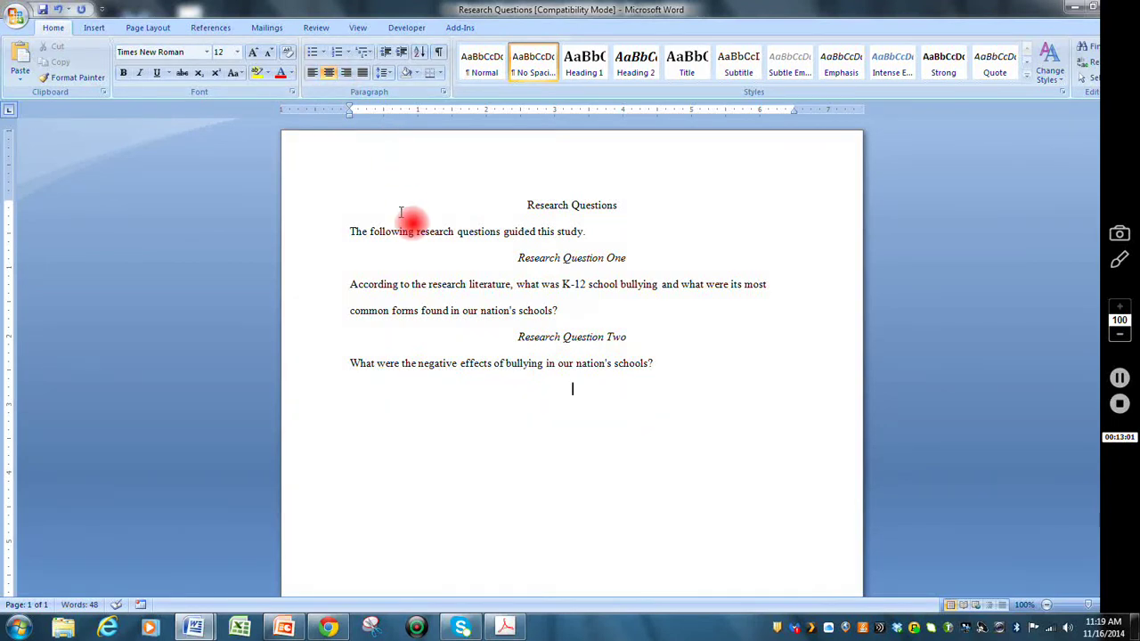
text(Resea)
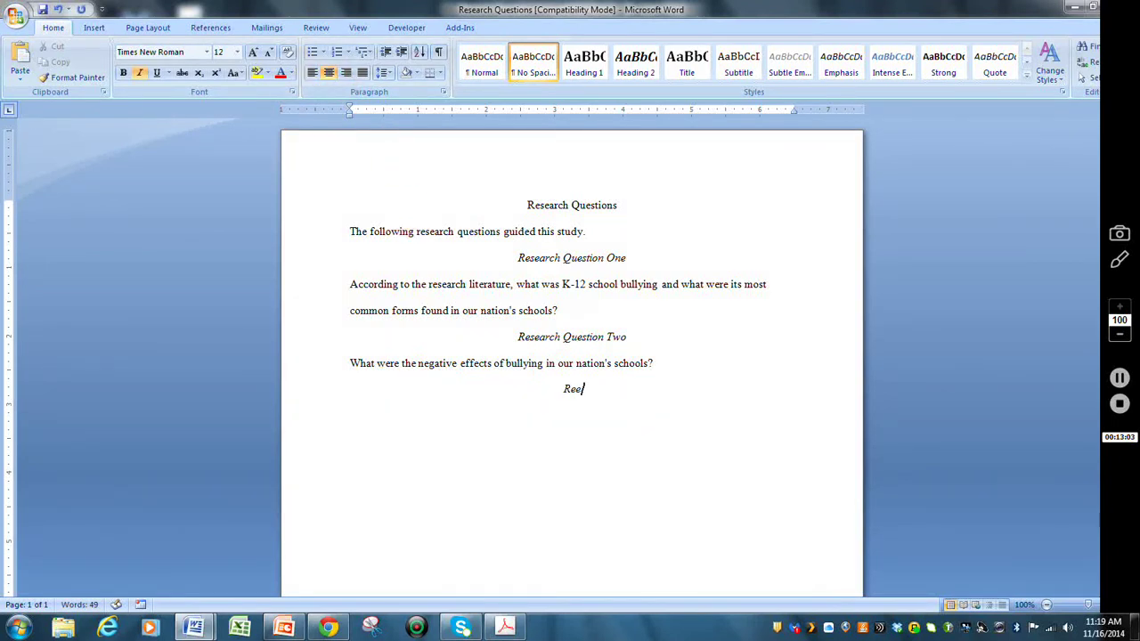
text(rch question)
key(BackSpace)
key(BackSpace)
key(BackSpace)
key(BackSpace)
key(BackSpace)
key(BackSpace)
key(BackSpace)
key(BackSpace)
key(BackSpace)
text(Q)
key(BackSpace)
text(Question Three)
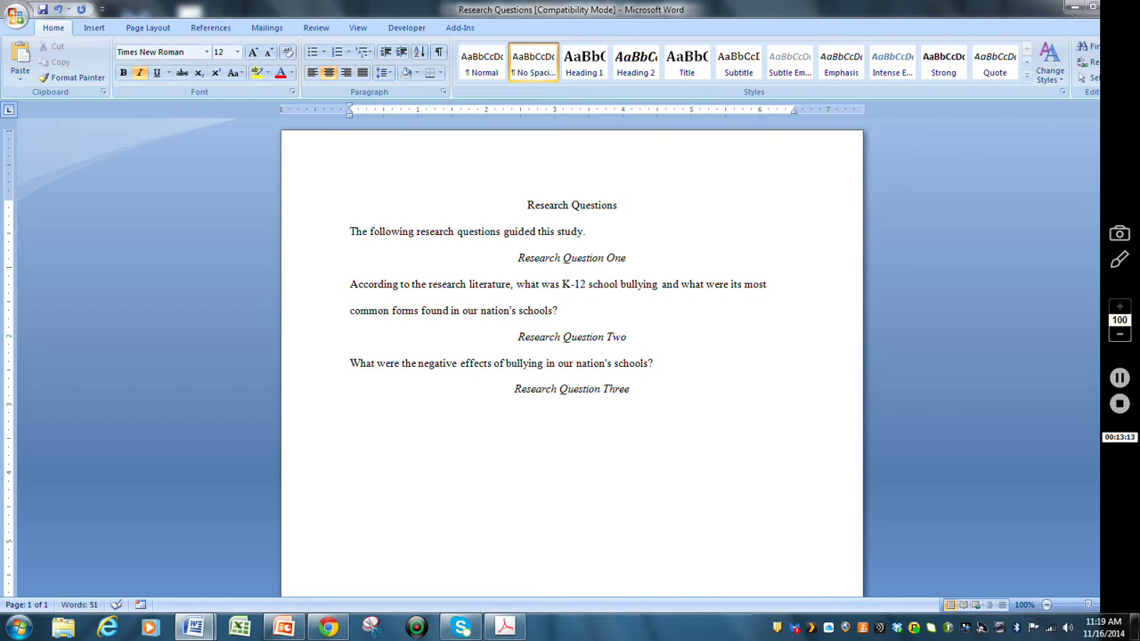
key(ctrl+i)
- Begin the left-aligned question text 'What were the most effe…' beneath the heading
click(311, 73)
text(What were the most)
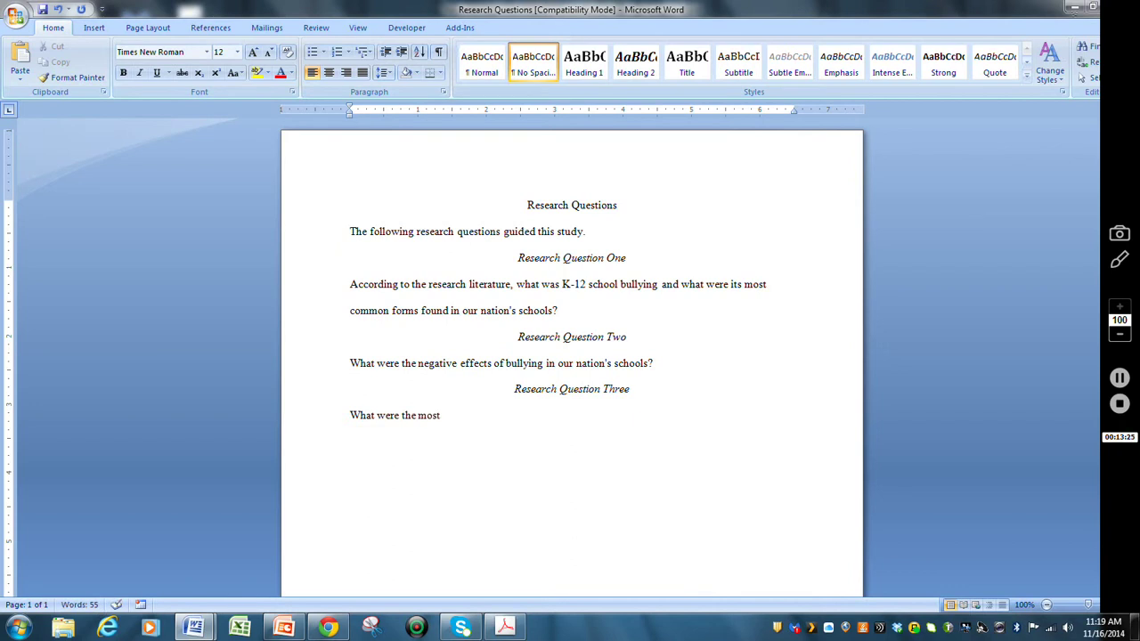
text(effective methods for promoting a positive school culture for bullying)
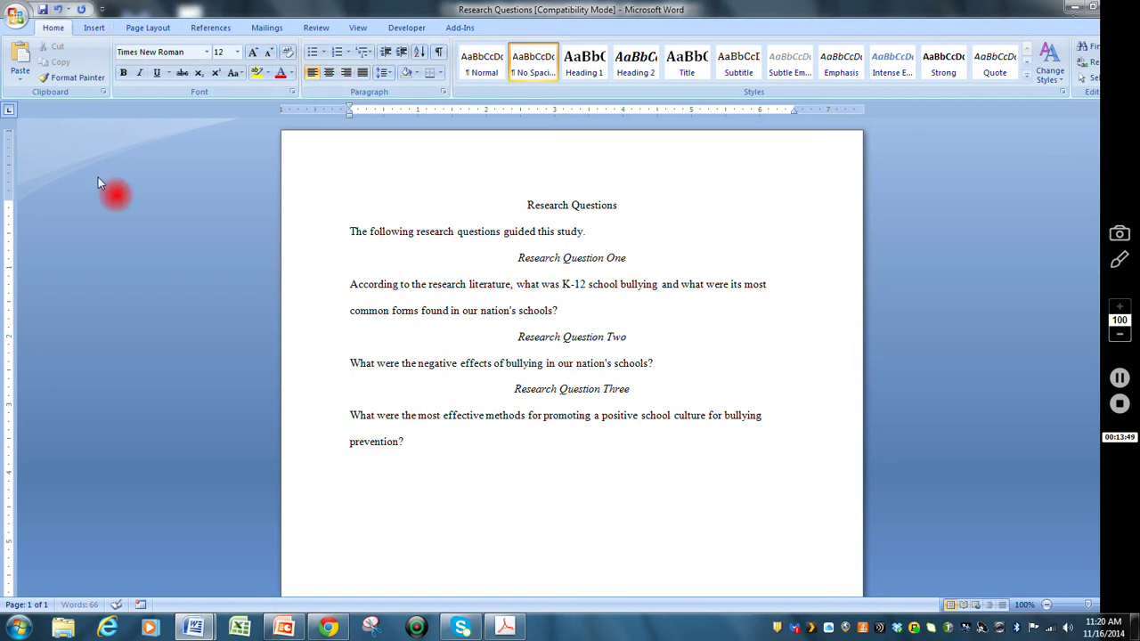
click(504, 628)
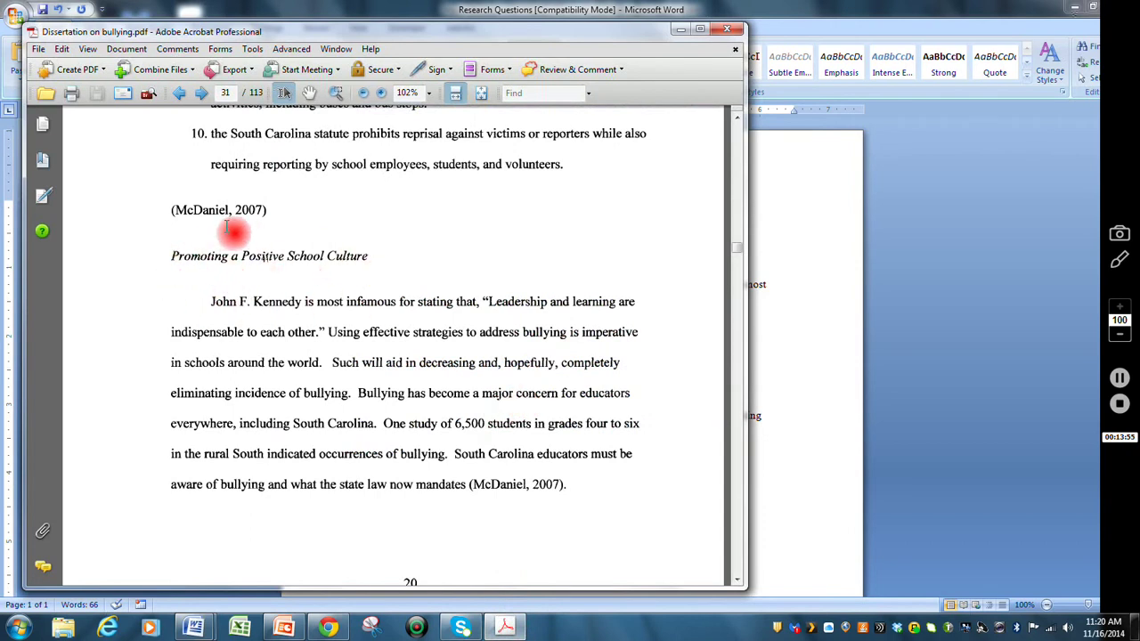
- Scroll to the page 90 references and select and copy the Johnson et al. (2000) entry
scroll(376, 392, down, 3)
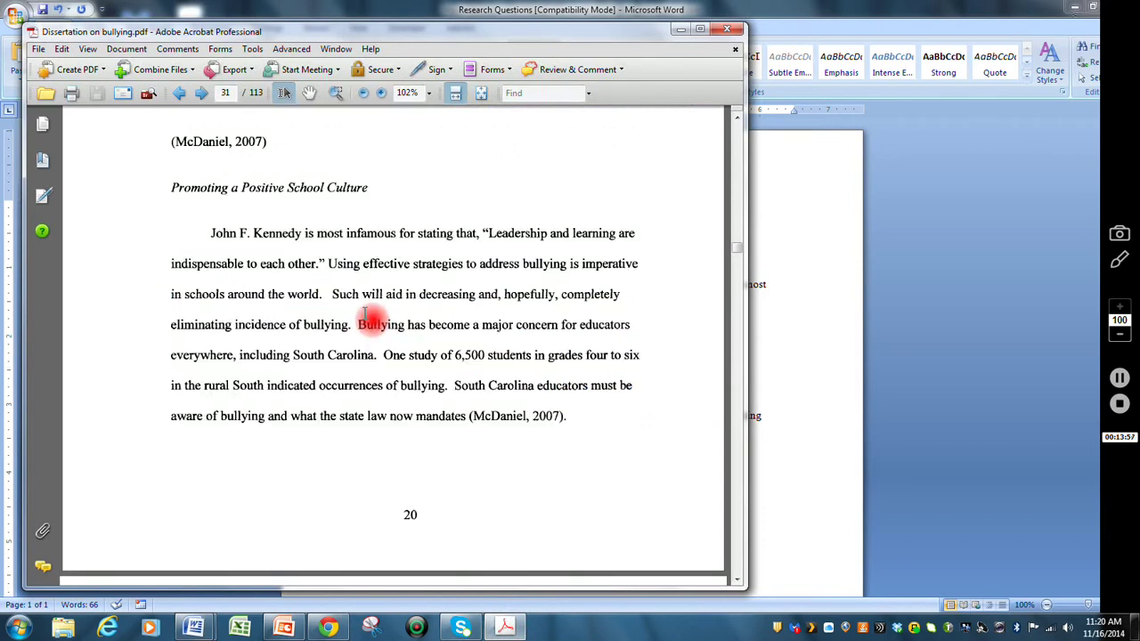
scroll(365, 314, down, 13)
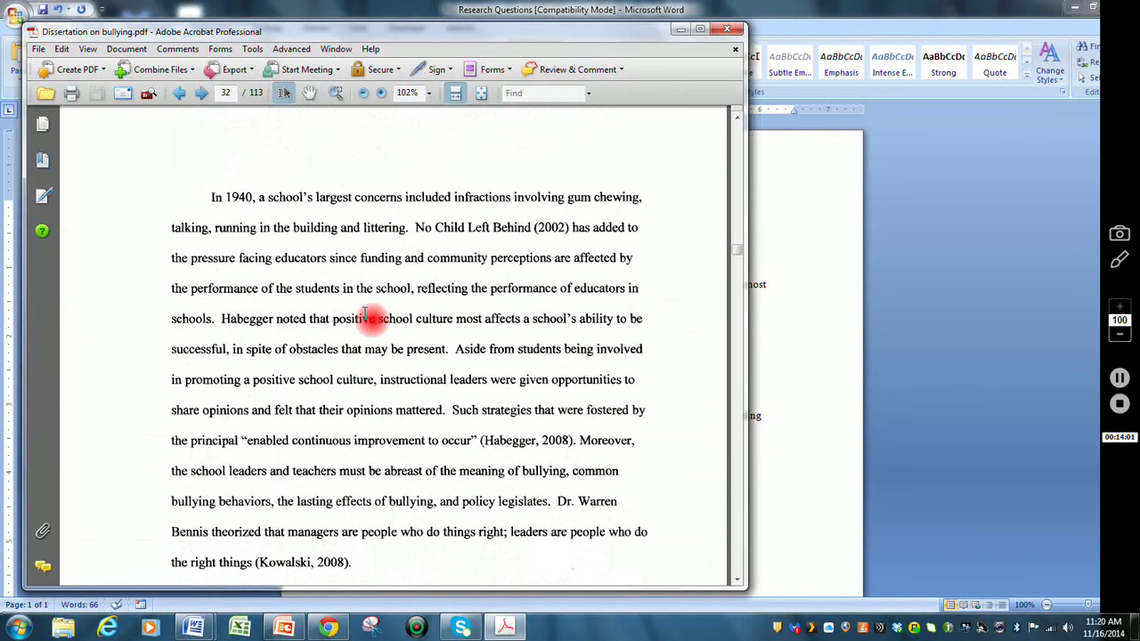
scroll(365, 316, up, 15)
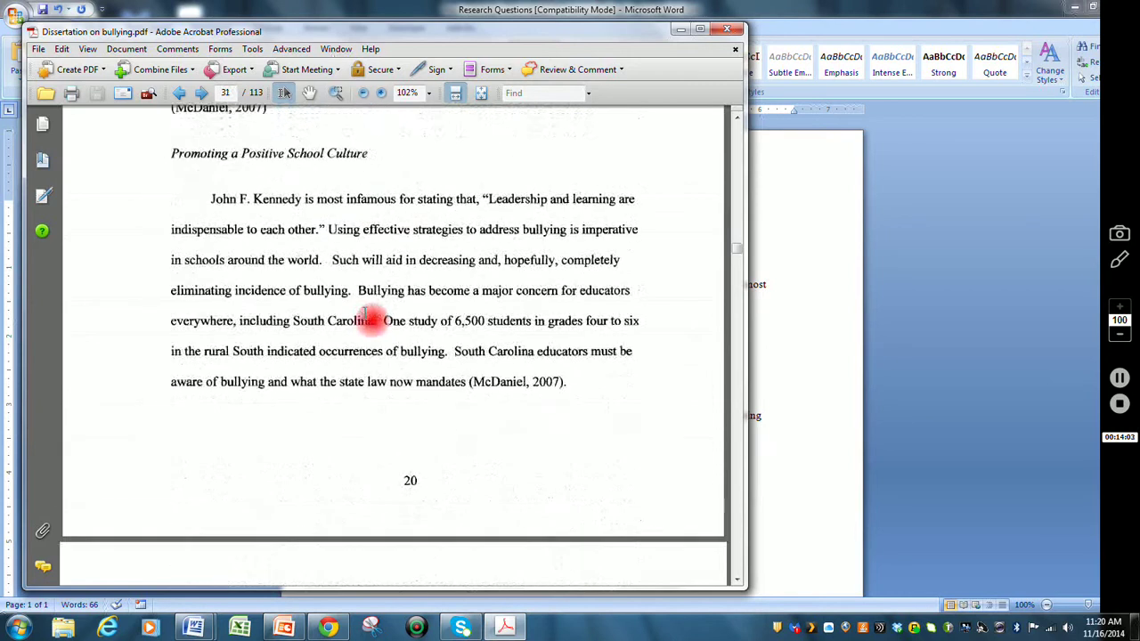
scroll(365, 317, up, 3)
scroll(366, 314, down, 2)
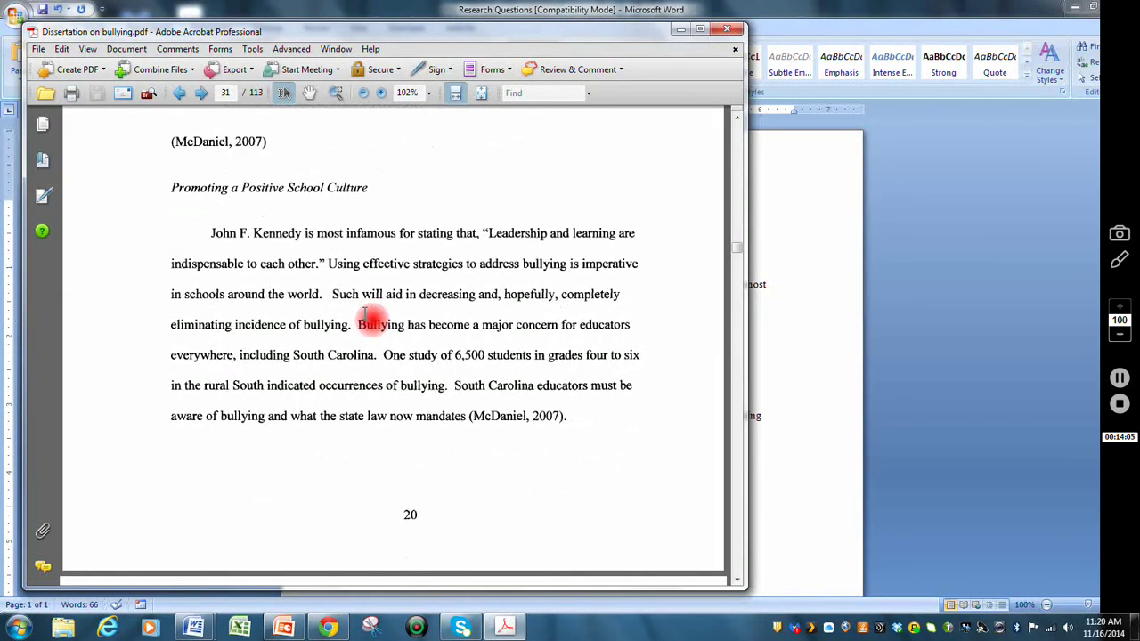
scroll(365, 313, down, 12)
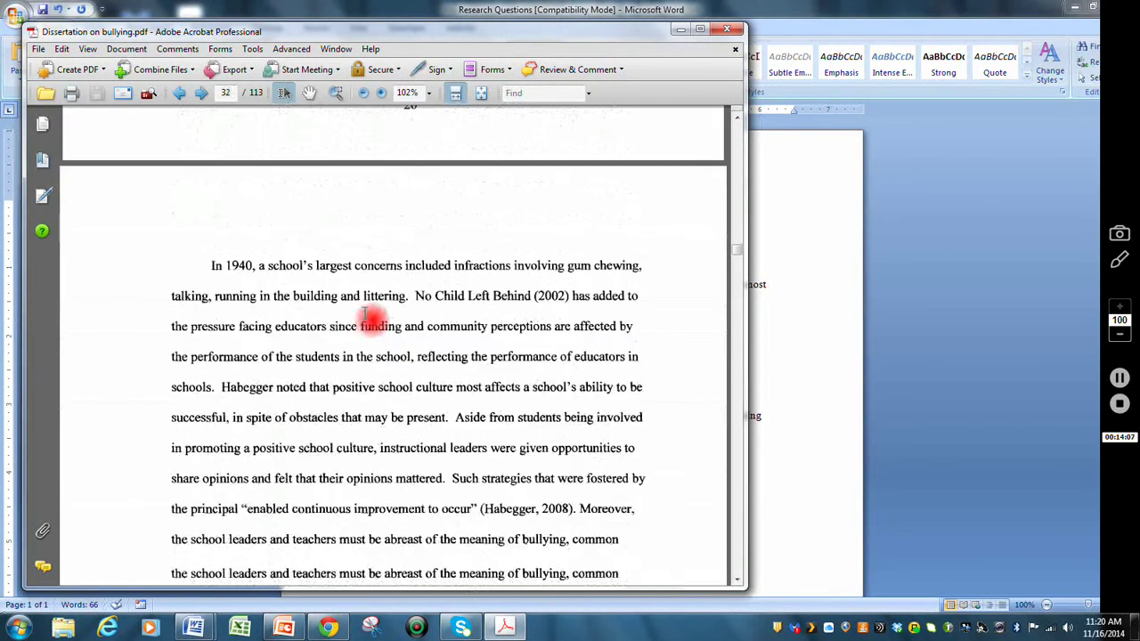
scroll(366, 314, down, 11)
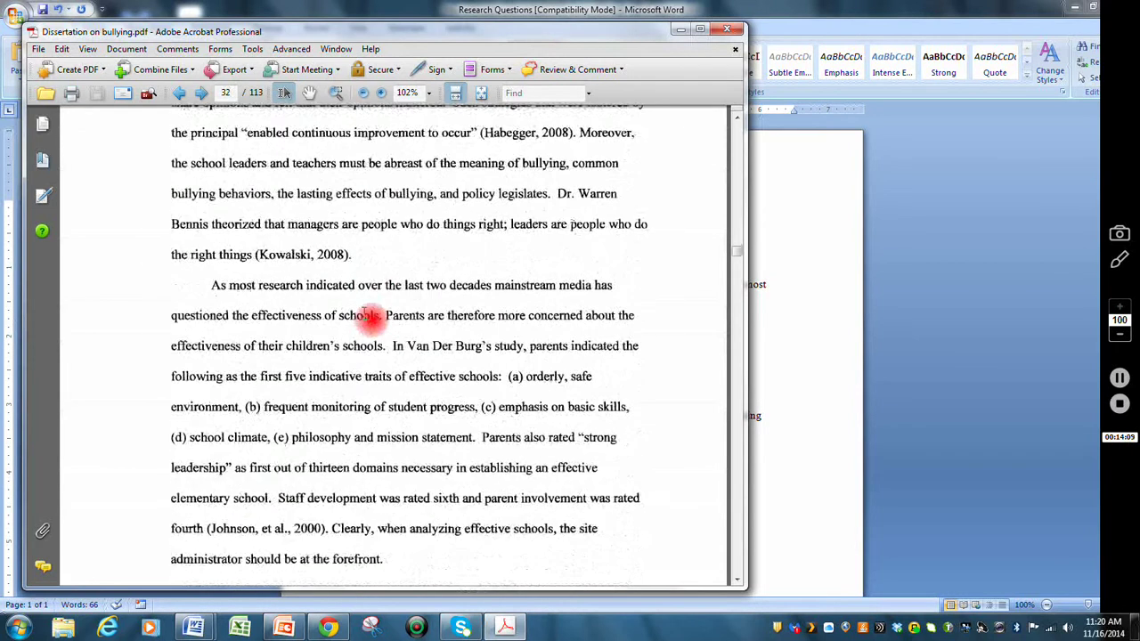
scroll(366, 314, up, 2)
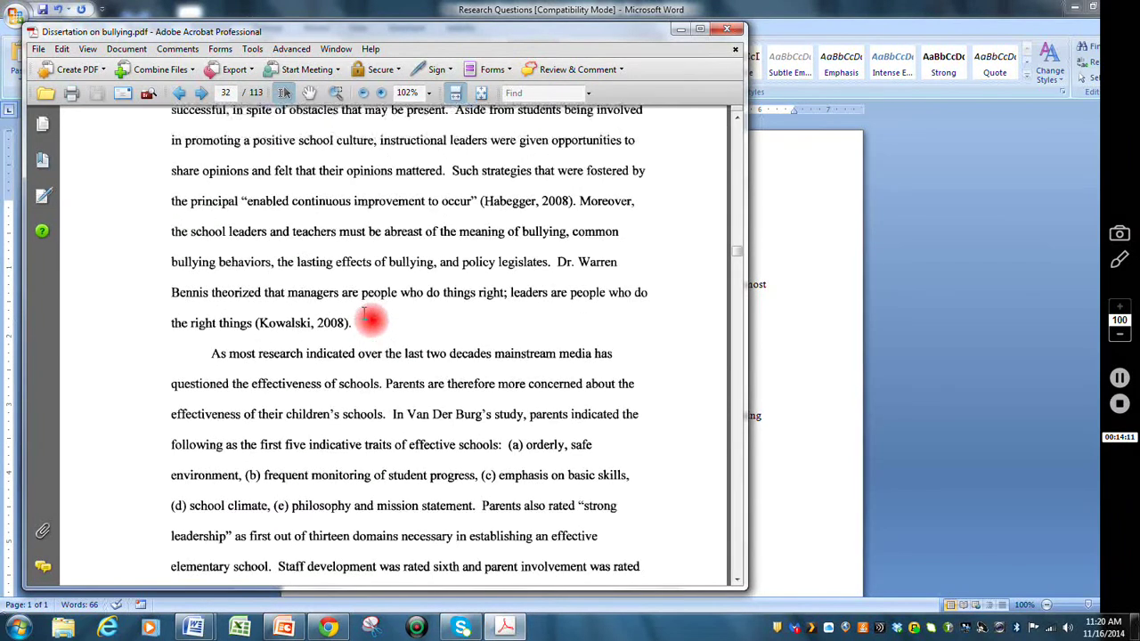
scroll(365, 314, up, 5)
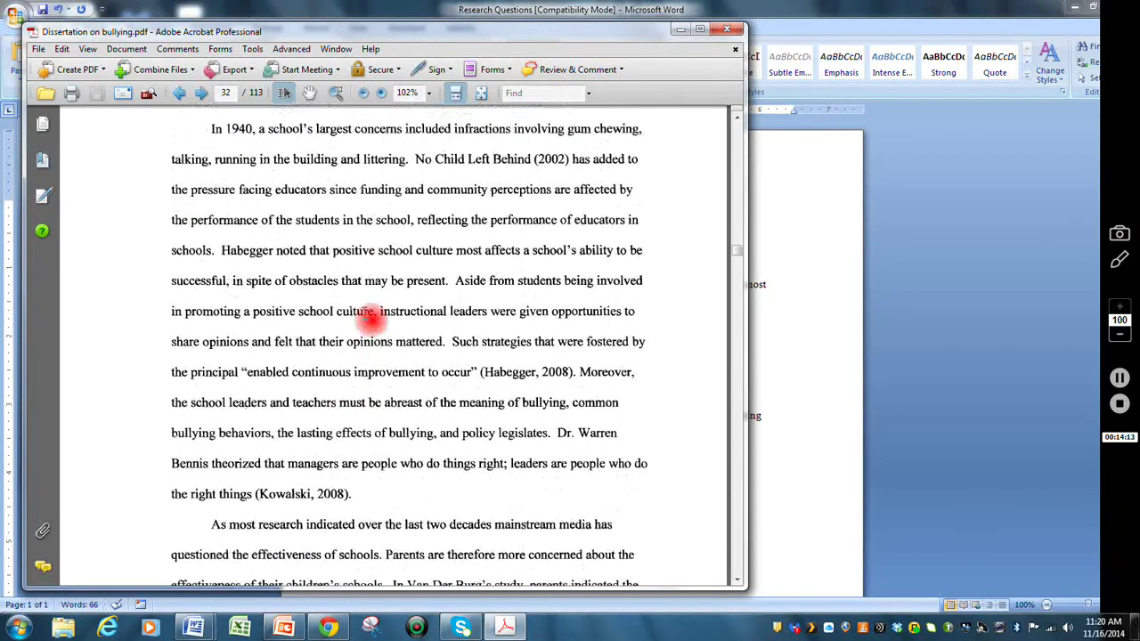
scroll(365, 313, up, 2)
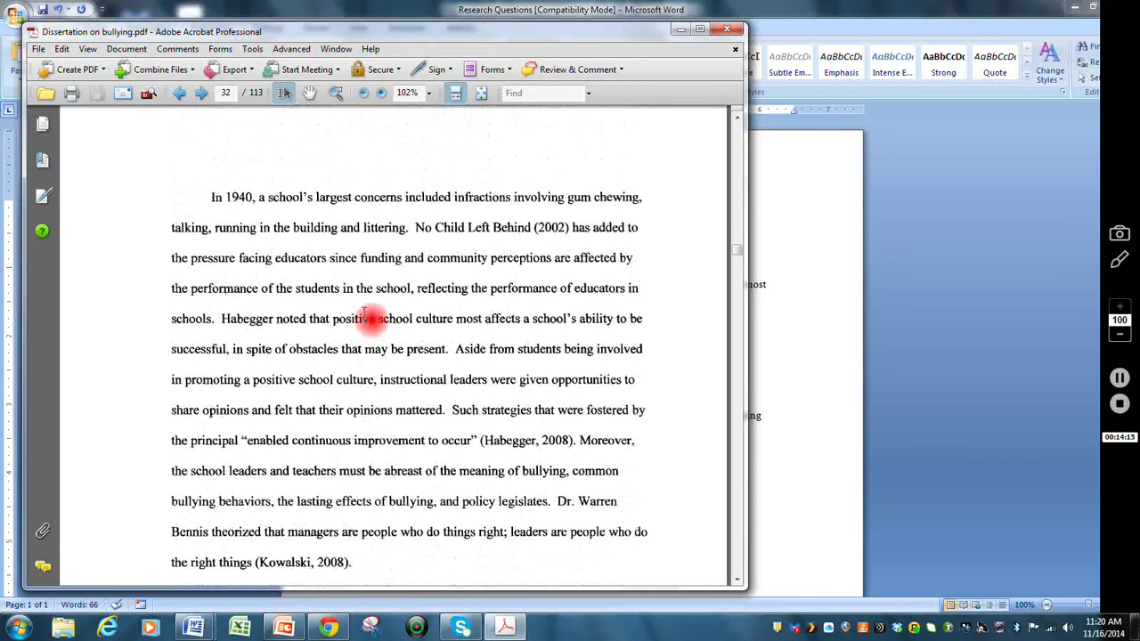
scroll(366, 314, up, 9)
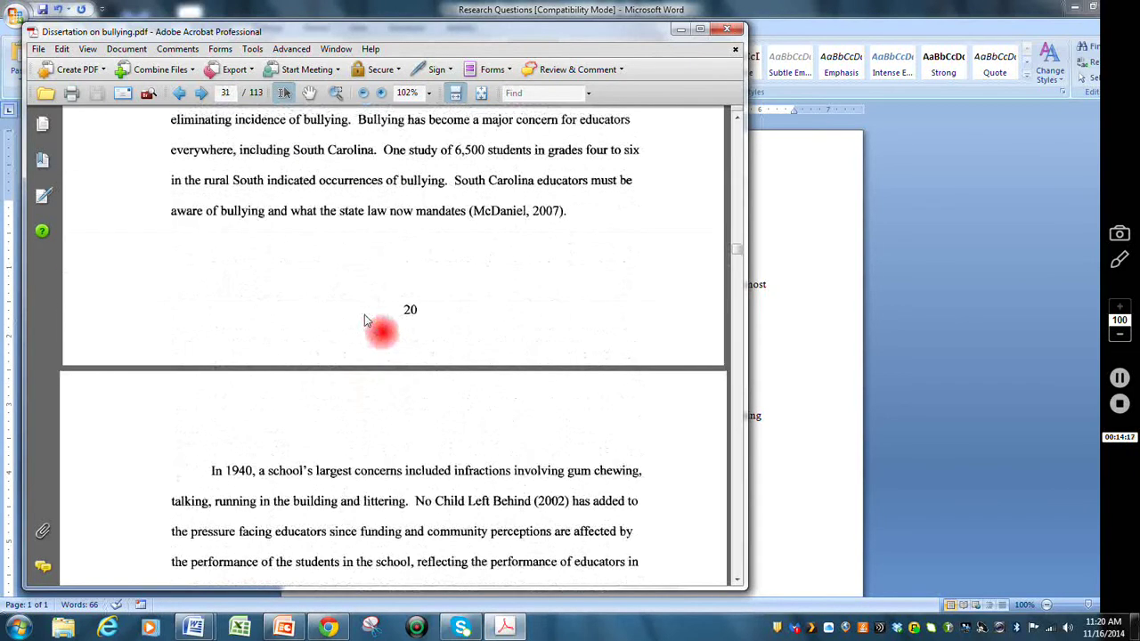
scroll(366, 321, up, 5)
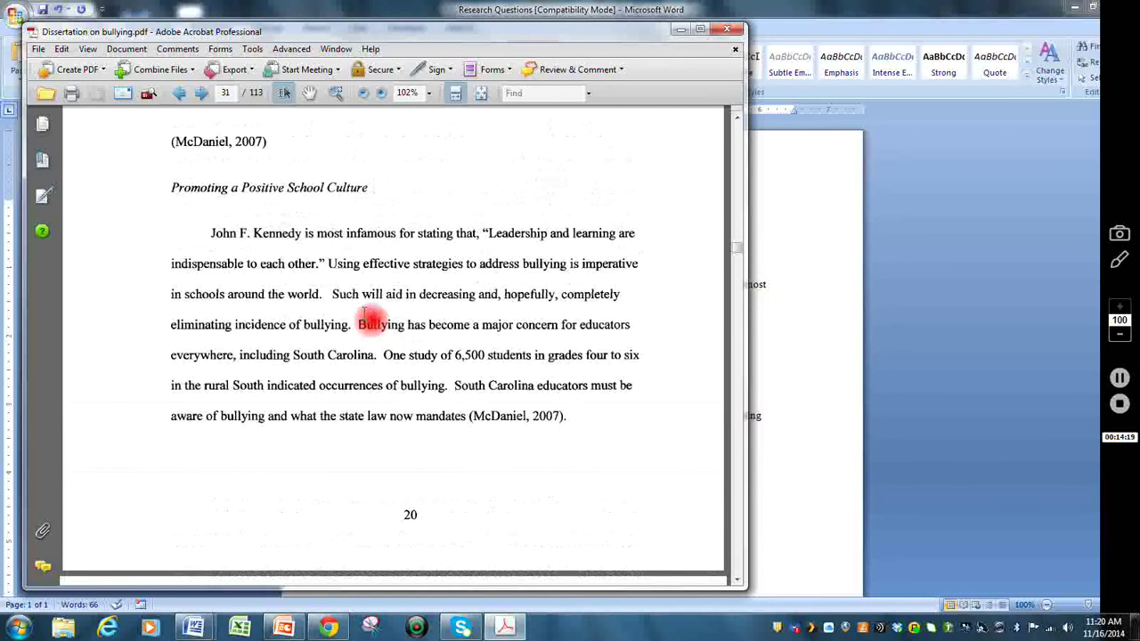
scroll(365, 313, down, 9)
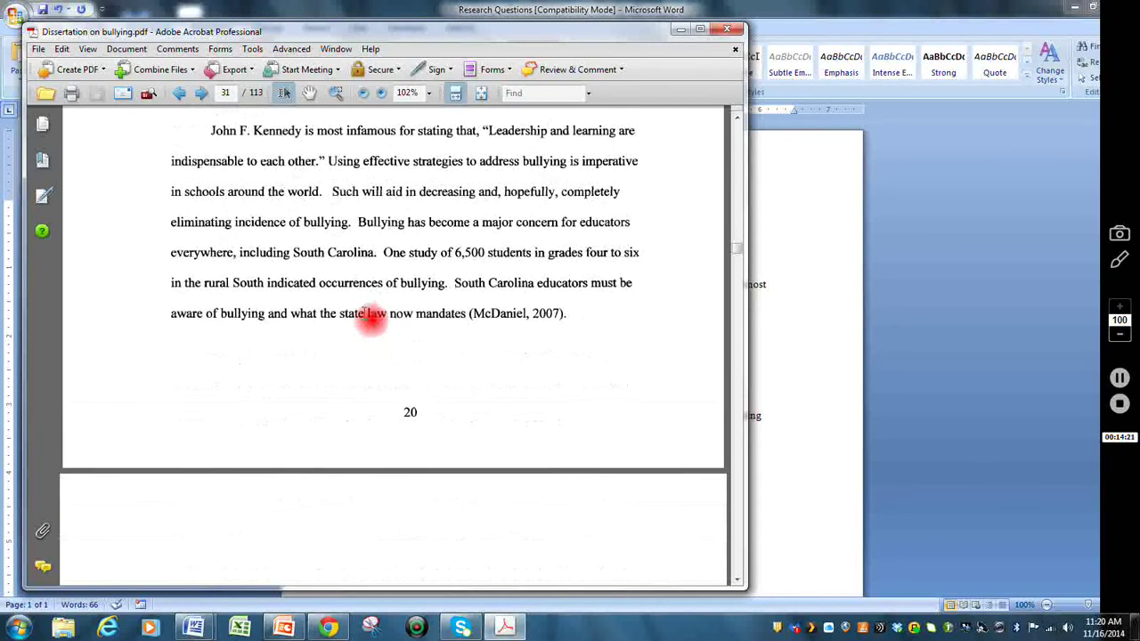
scroll(365, 321, down, 5)
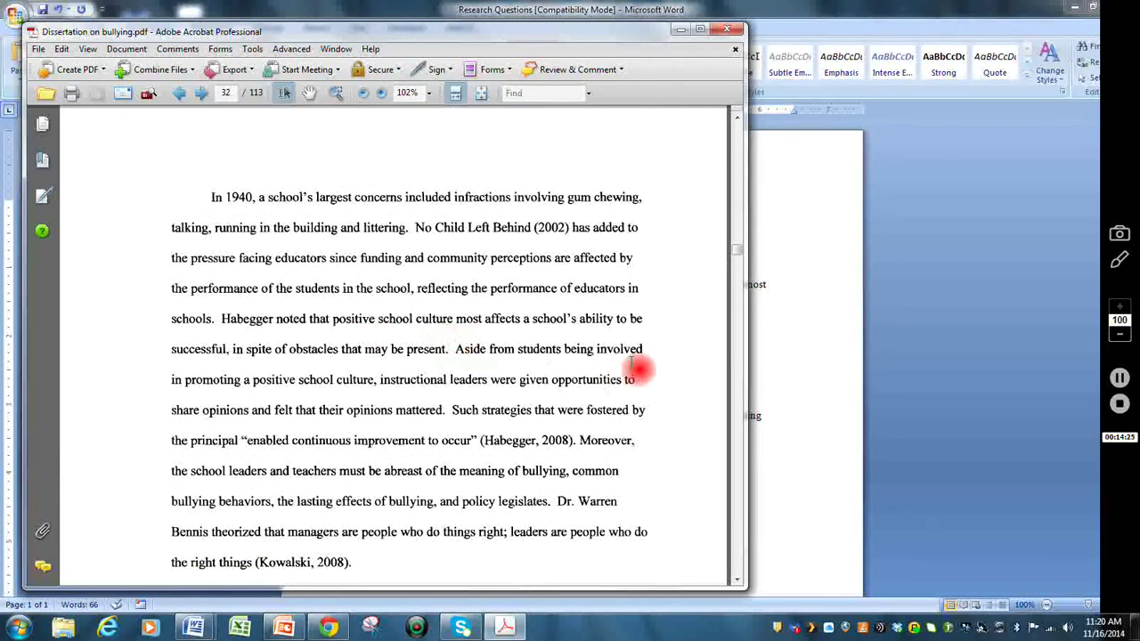
scroll(634, 370, down, 3)
scroll(535, 285, down, 5)
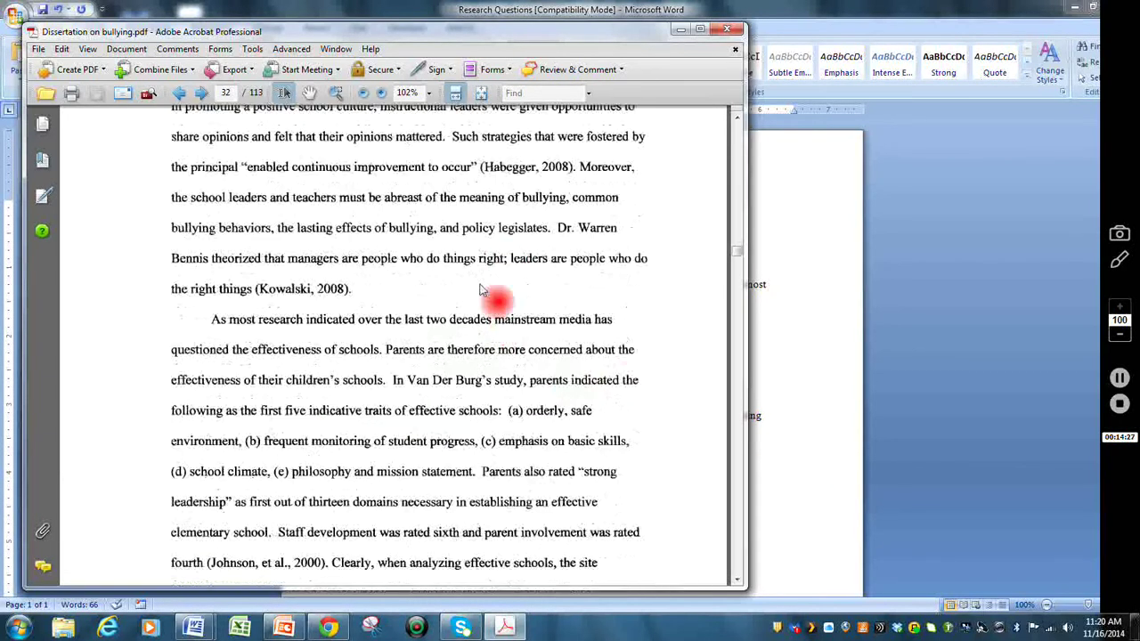
scroll(506, 258, down, 2)
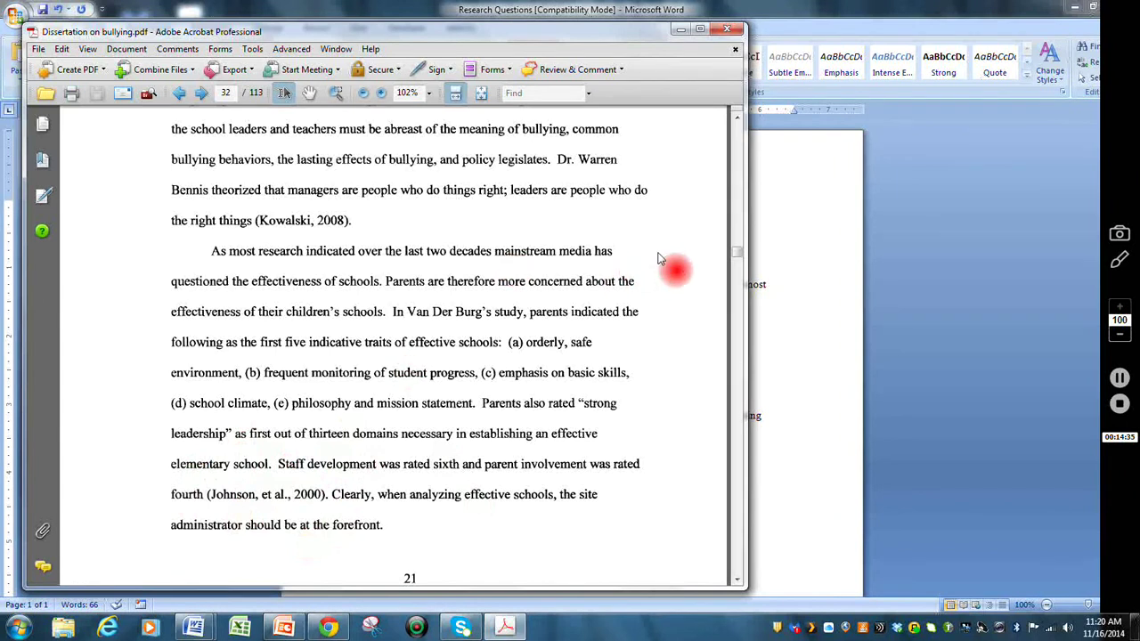
drag(729, 254, 291, 297)
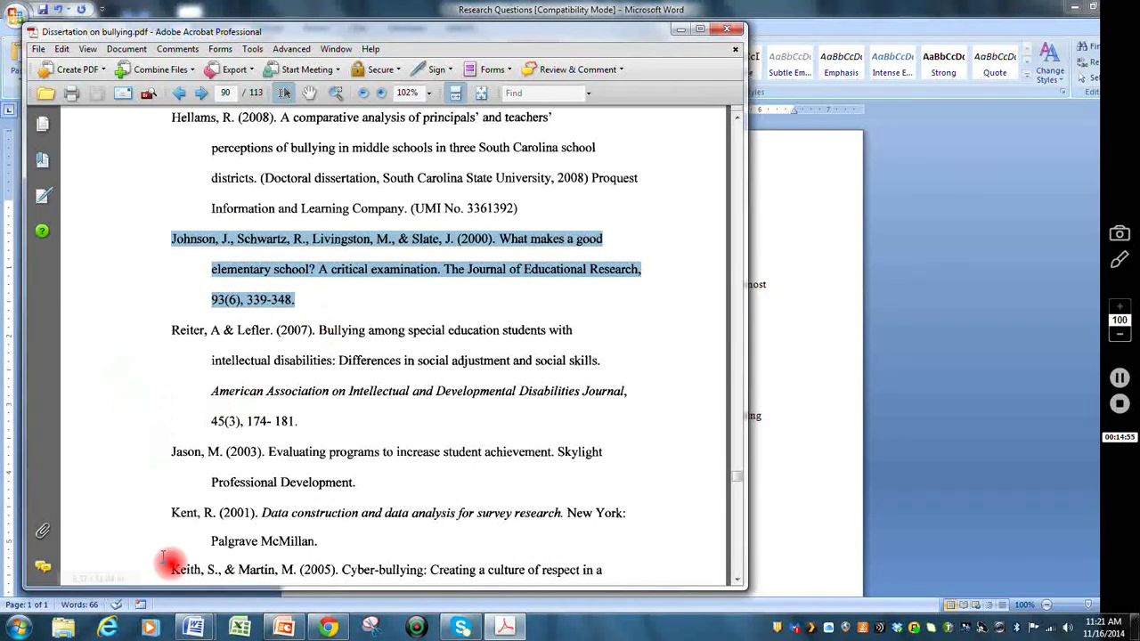
- Paste the Johnson et al. (2000) reference into the Research Questions (Notes) document as Unformatted Unicode Text
mouse_move(191, 623)
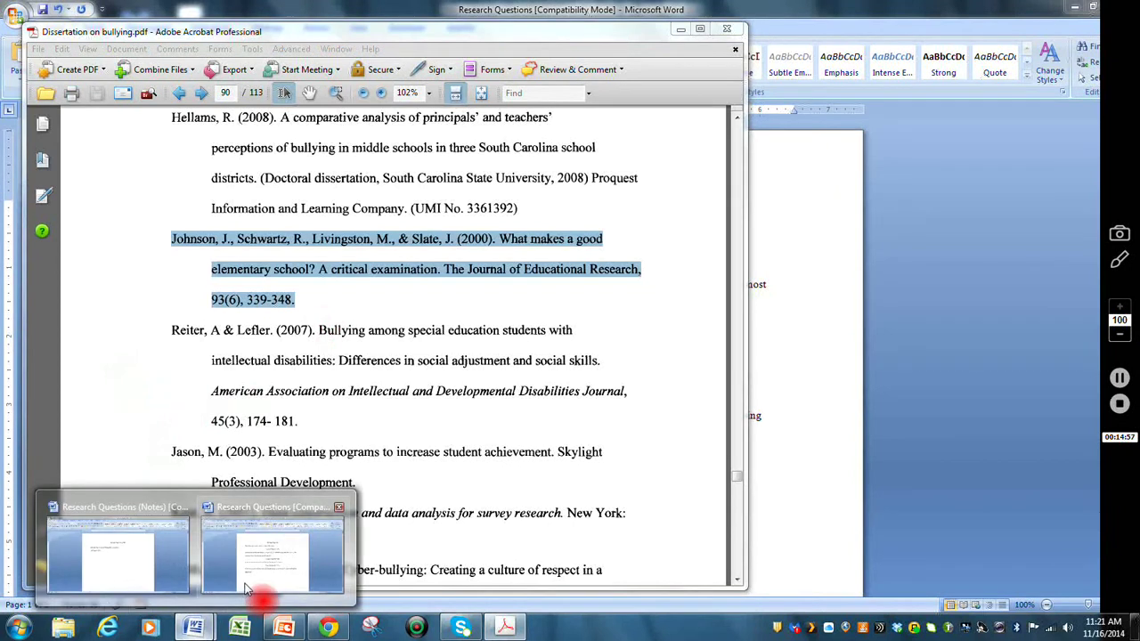
mouse_move(248, 588)
click(158, 583)
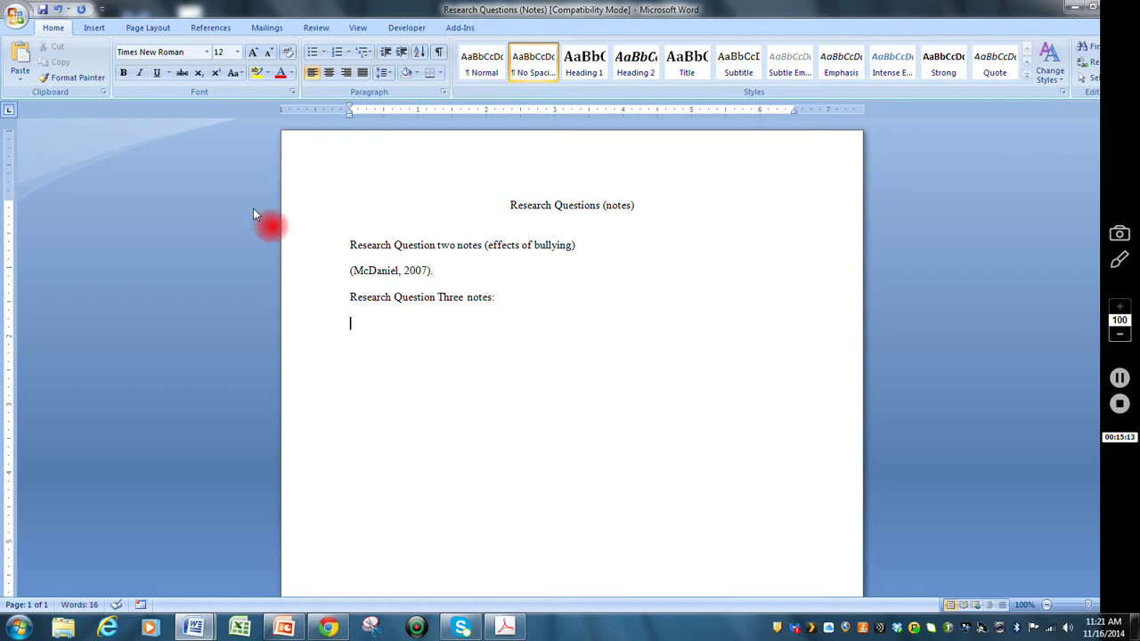
click(19, 79)
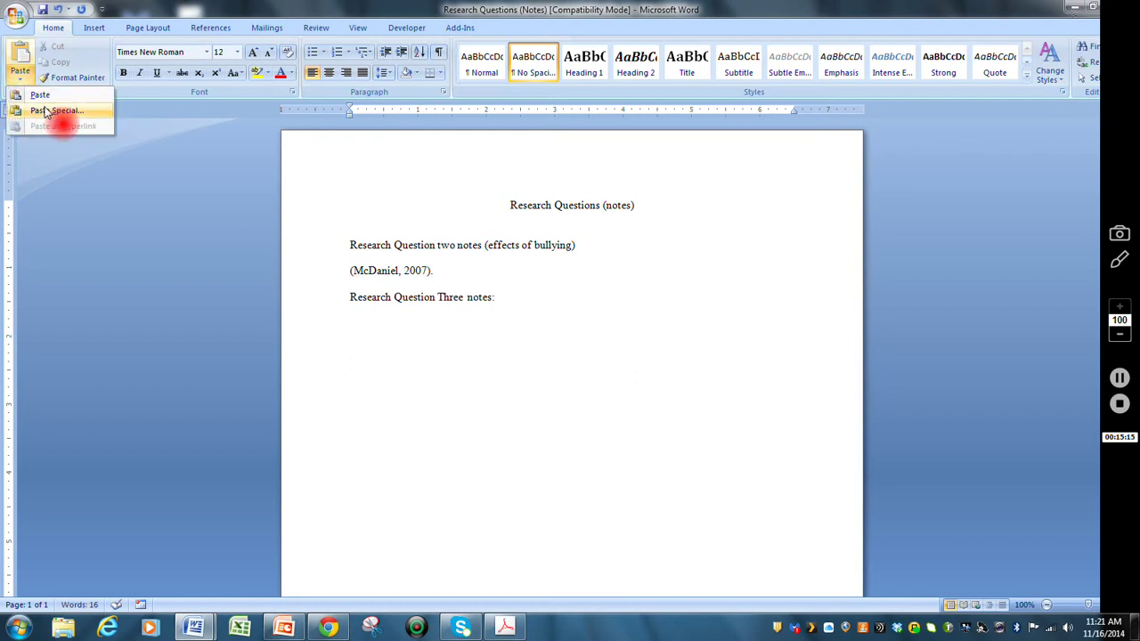
click(49, 110)
click(514, 282)
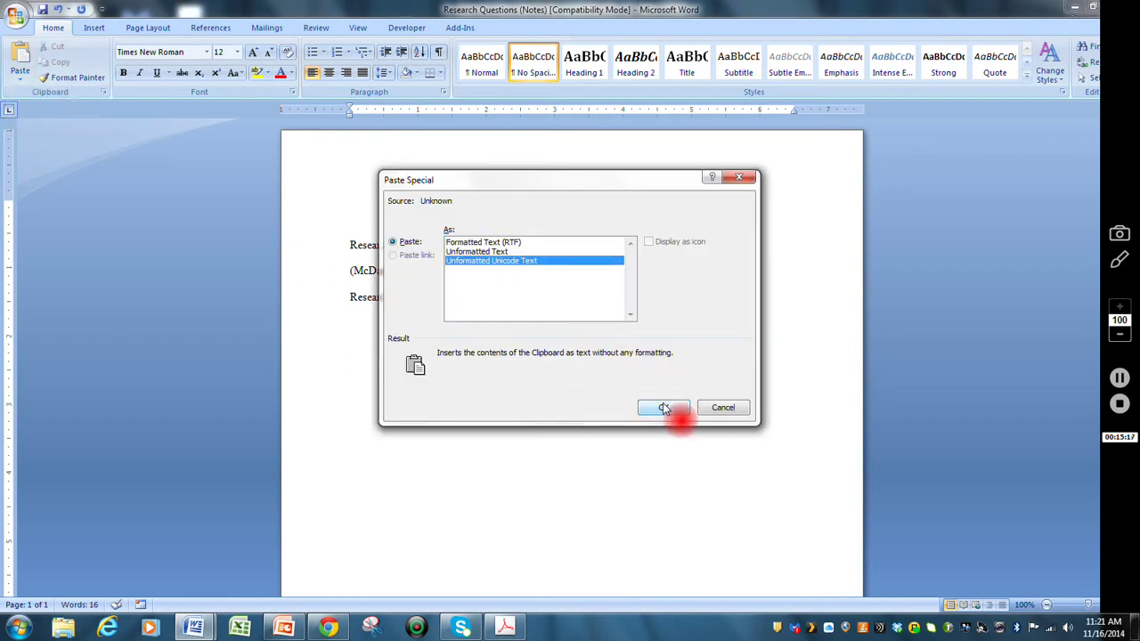
click(664, 407)
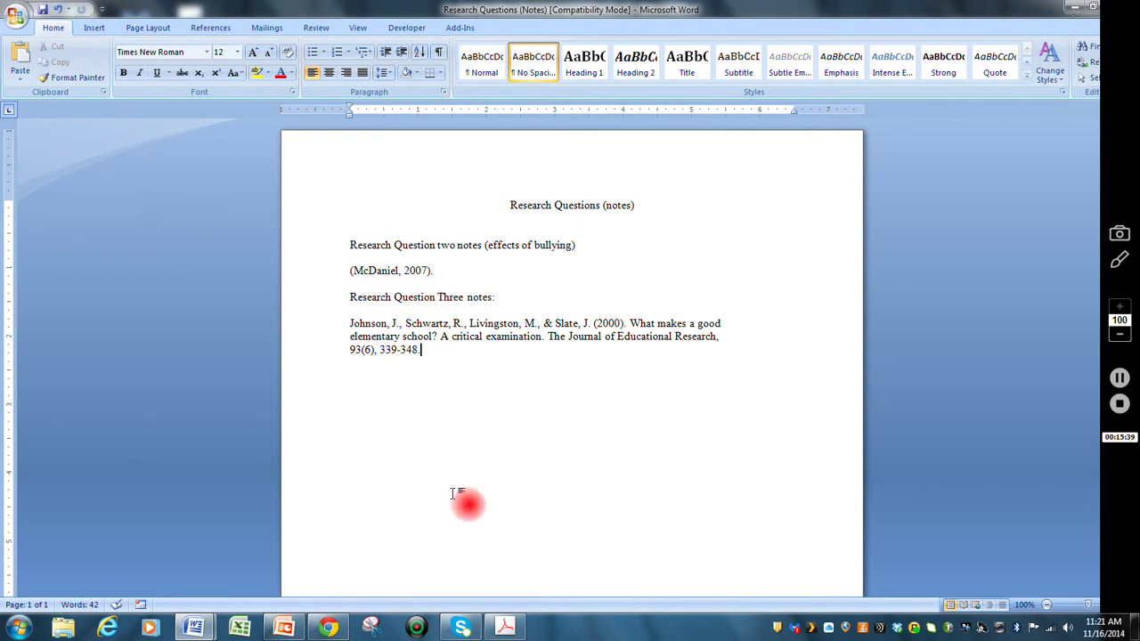
- Return to the dissertation's ProQuest page in Chrome and keep the database session active
click(329, 628)
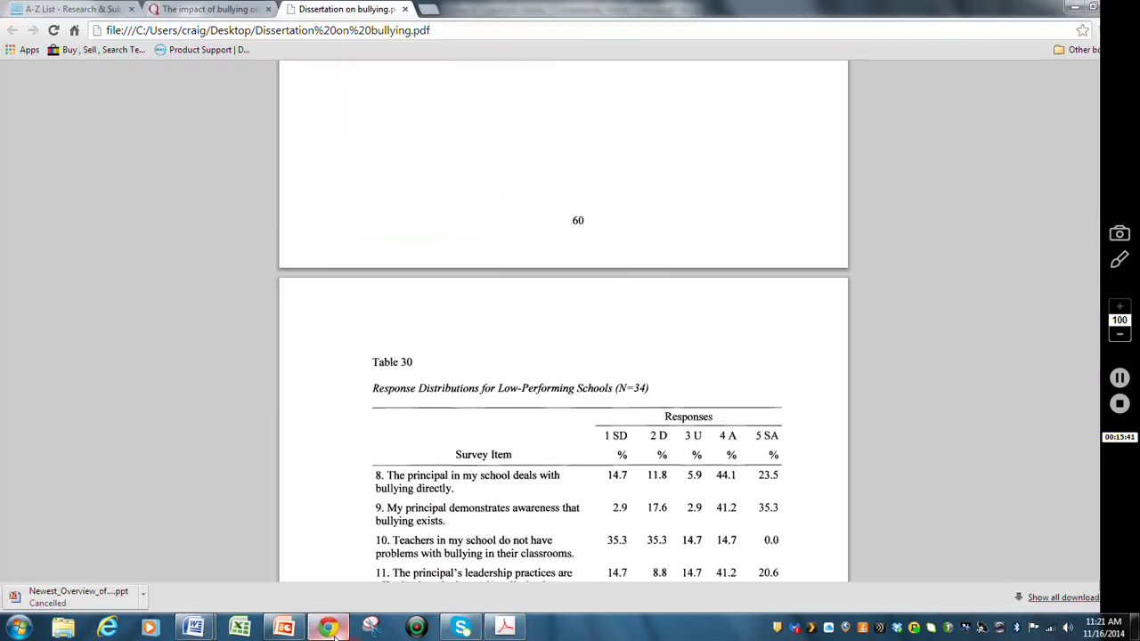
click(191, 10)
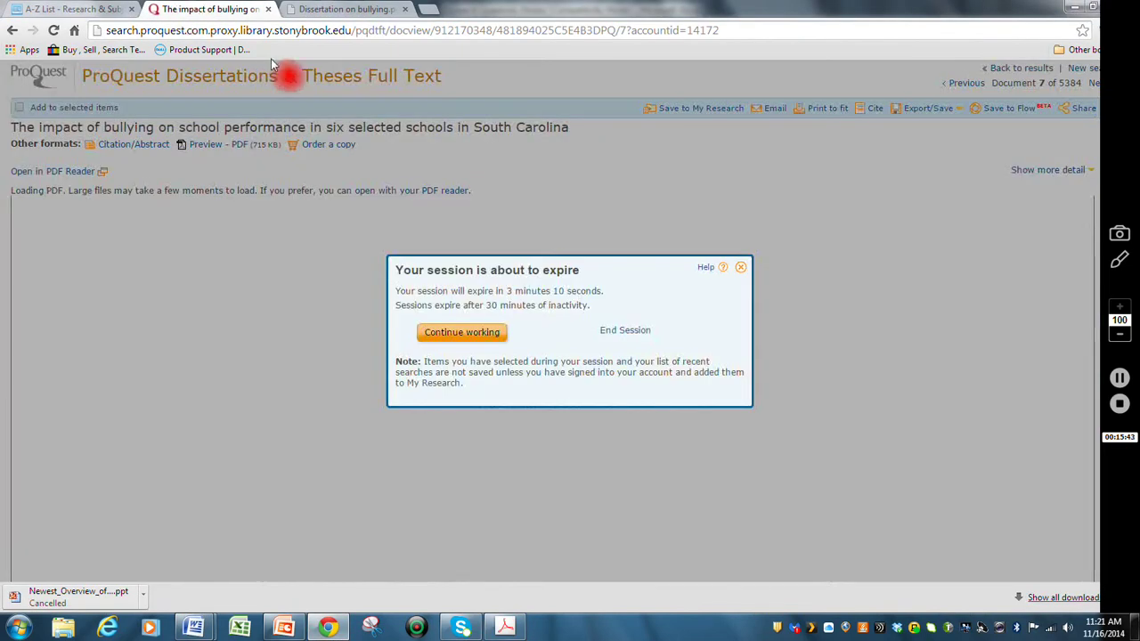
click(459, 333)
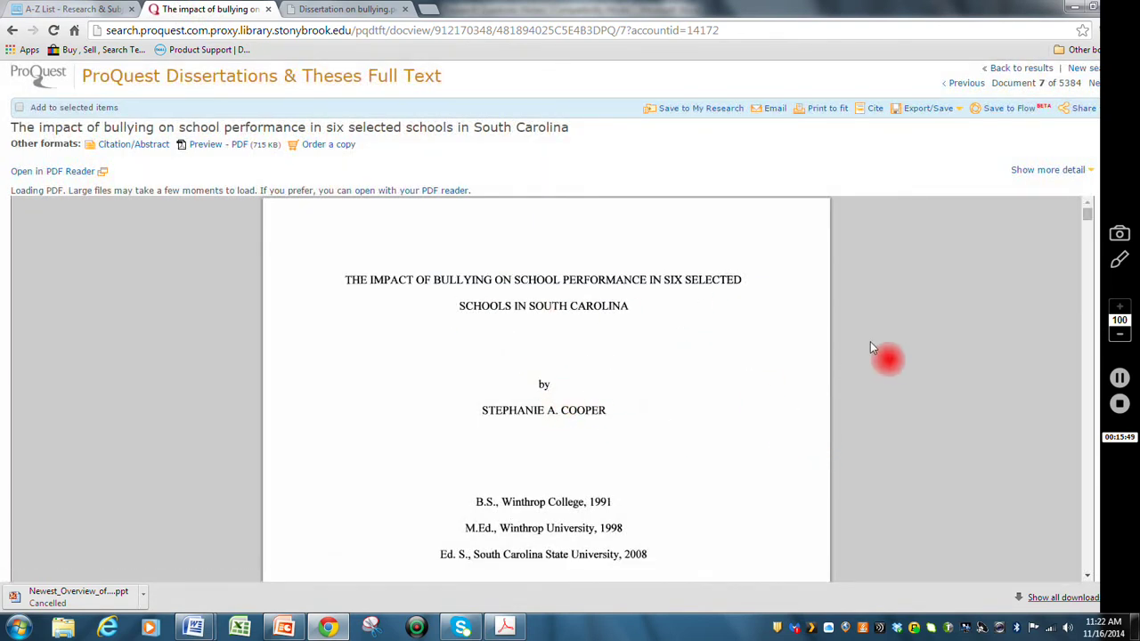
scroll(851, 324, down, 3)
scroll(850, 324, up, 3)
- Generate the dissertation's APA 6th citation with Cite and select and copy its full text
click(876, 109)
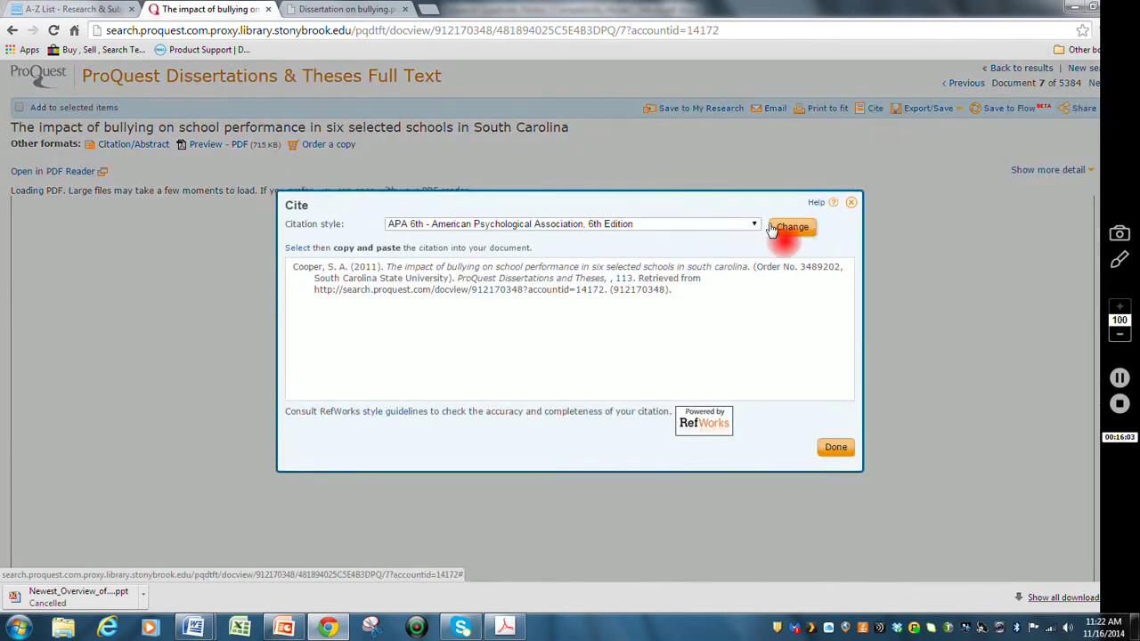
click(754, 226)
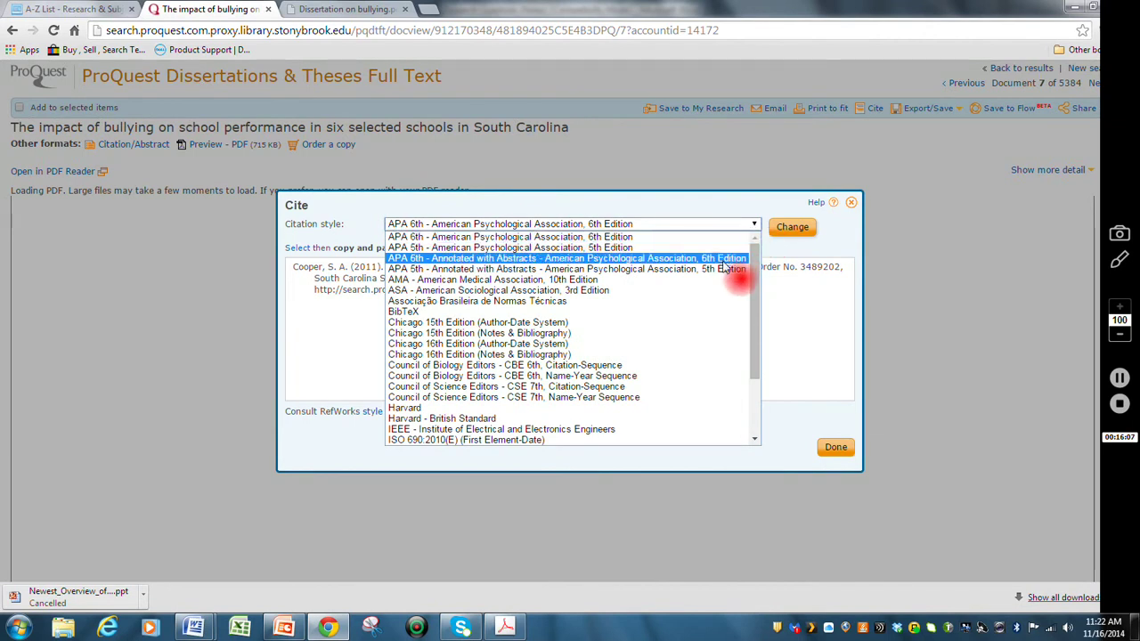
click(691, 240)
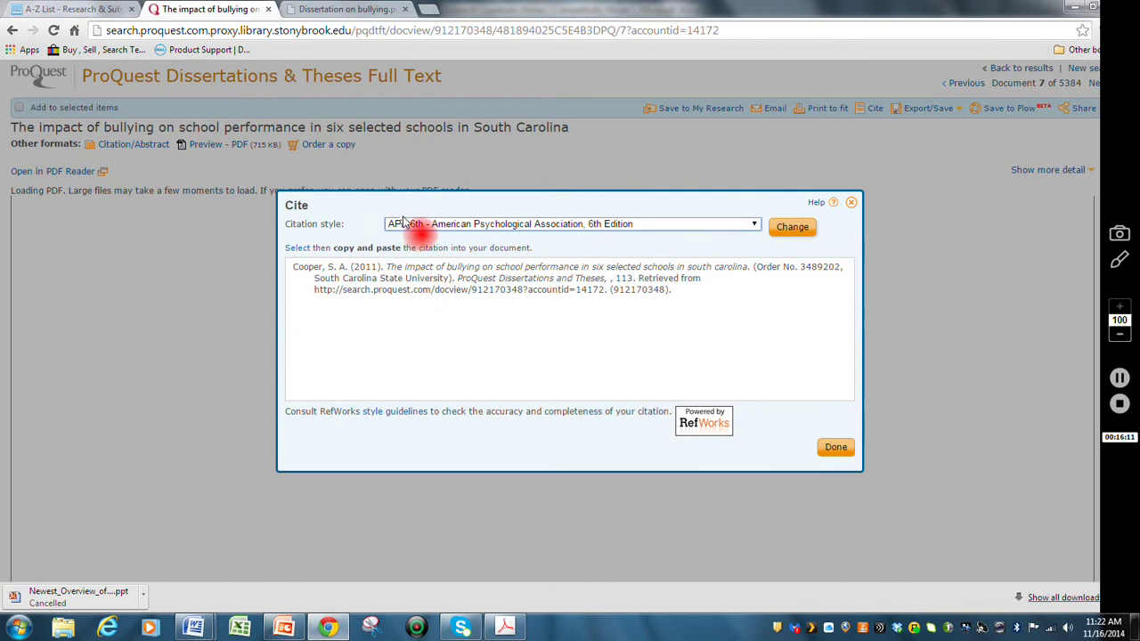
drag(675, 296, 390, 466)
key(ctrl+c)
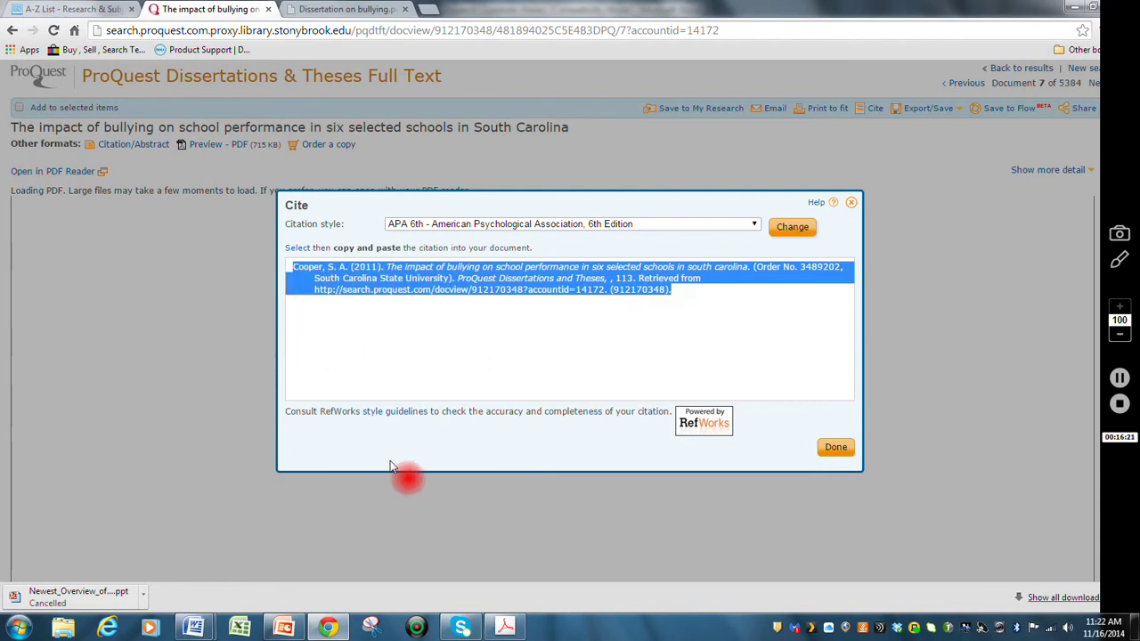
drag(389, 466, 254, 555)
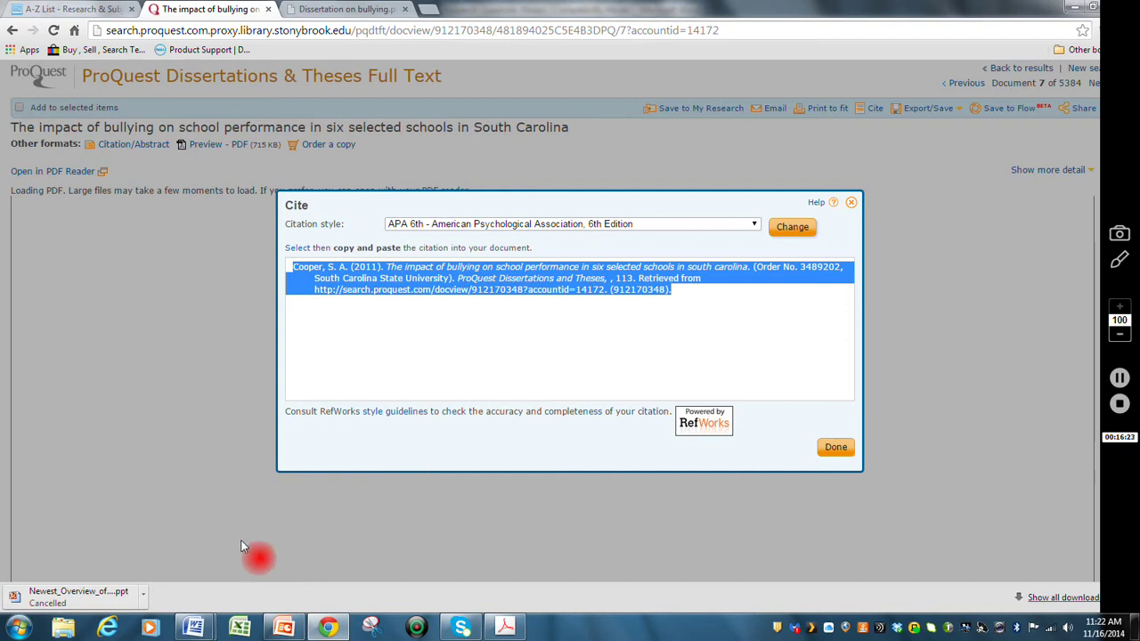
click(193, 629)
- Paste the Cooper (2011) citation as unformatted Unicode text on a new line below the Johnson reference
click(163, 583)
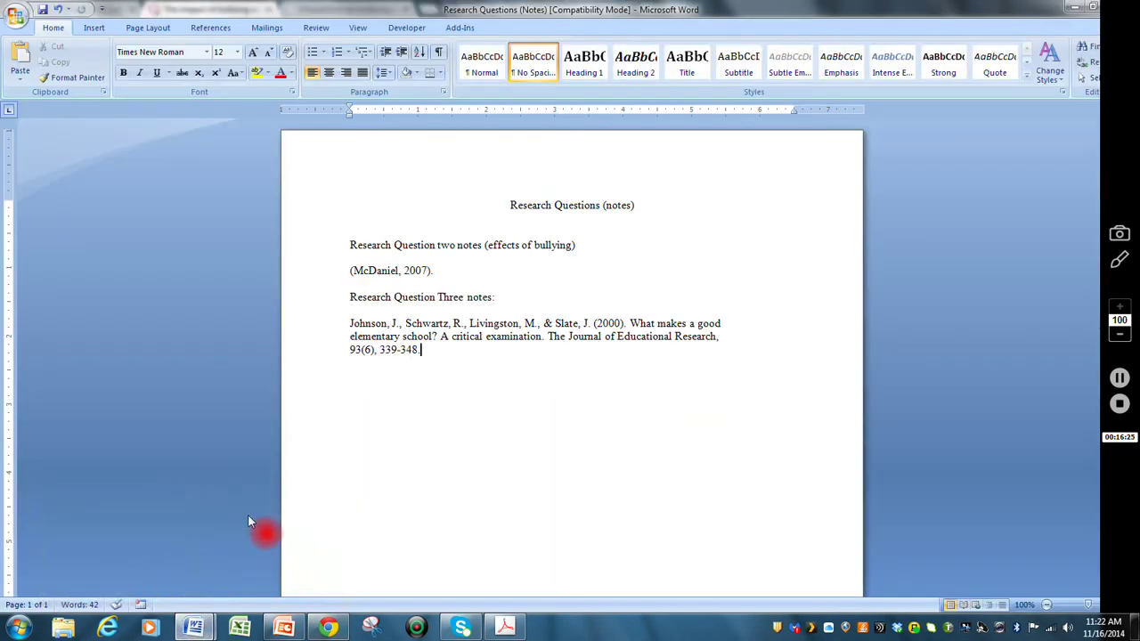
key(Return)
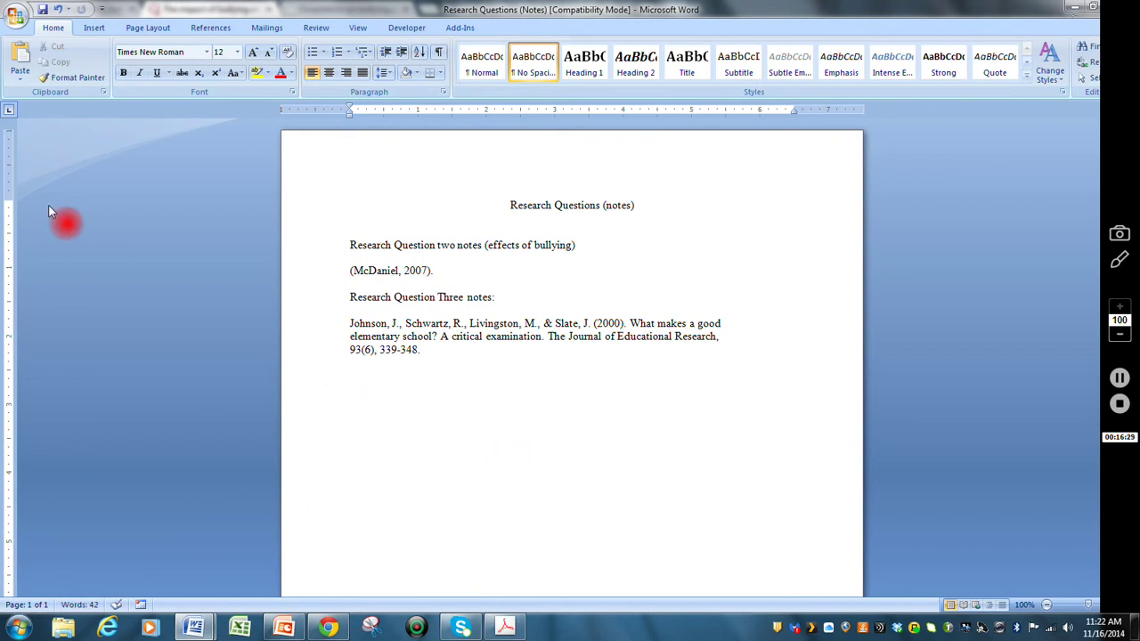
click(20, 77)
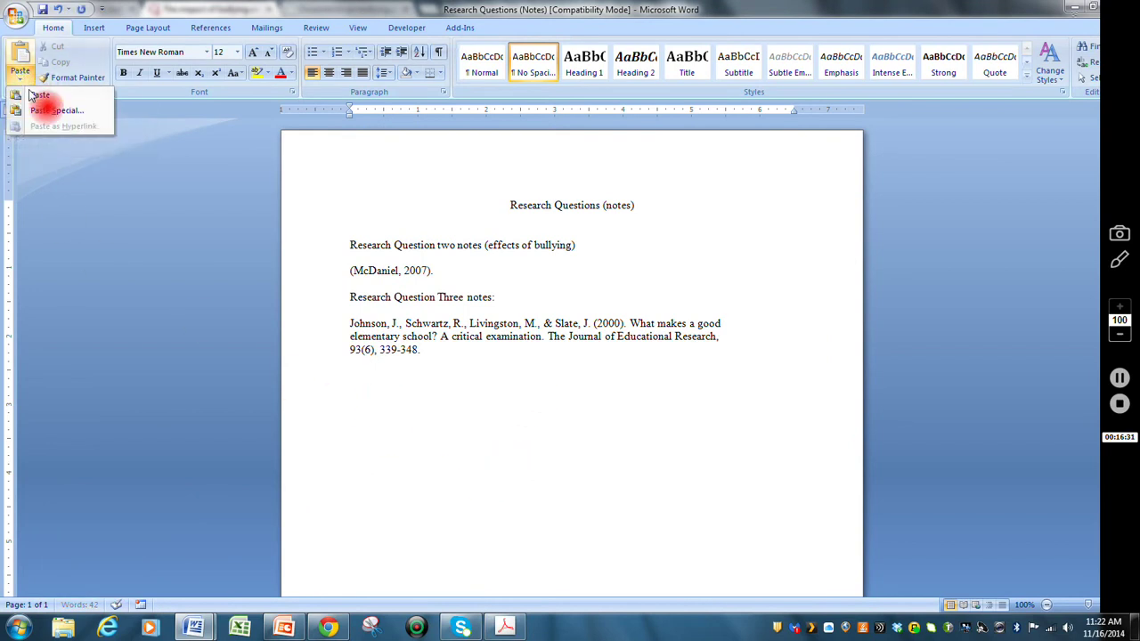
click(44, 113)
click(488, 261)
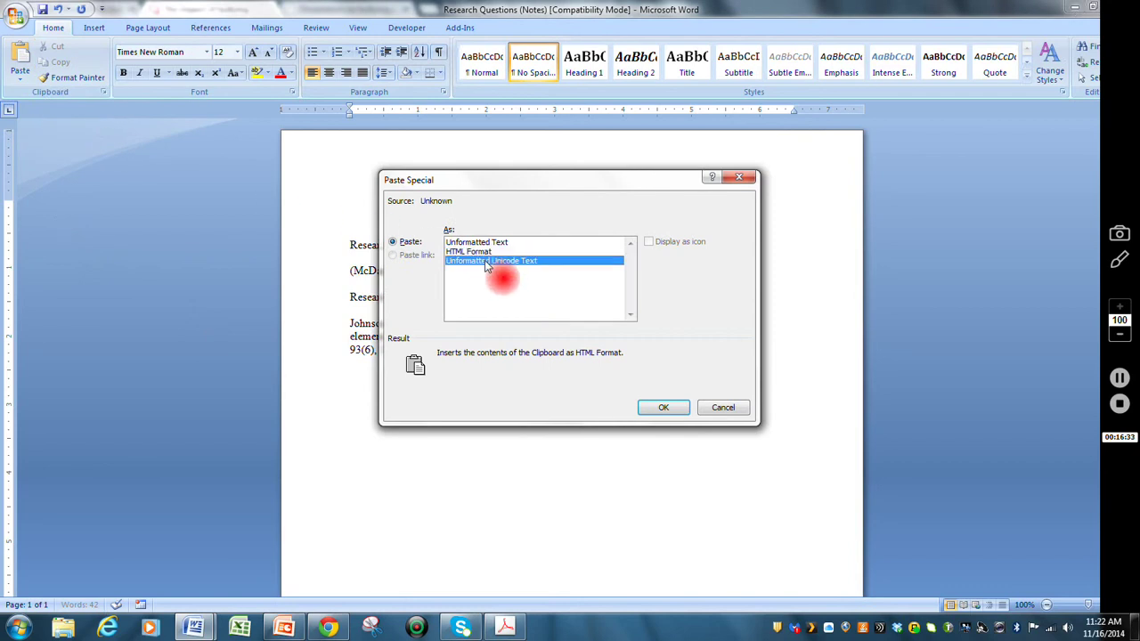
click(662, 407)
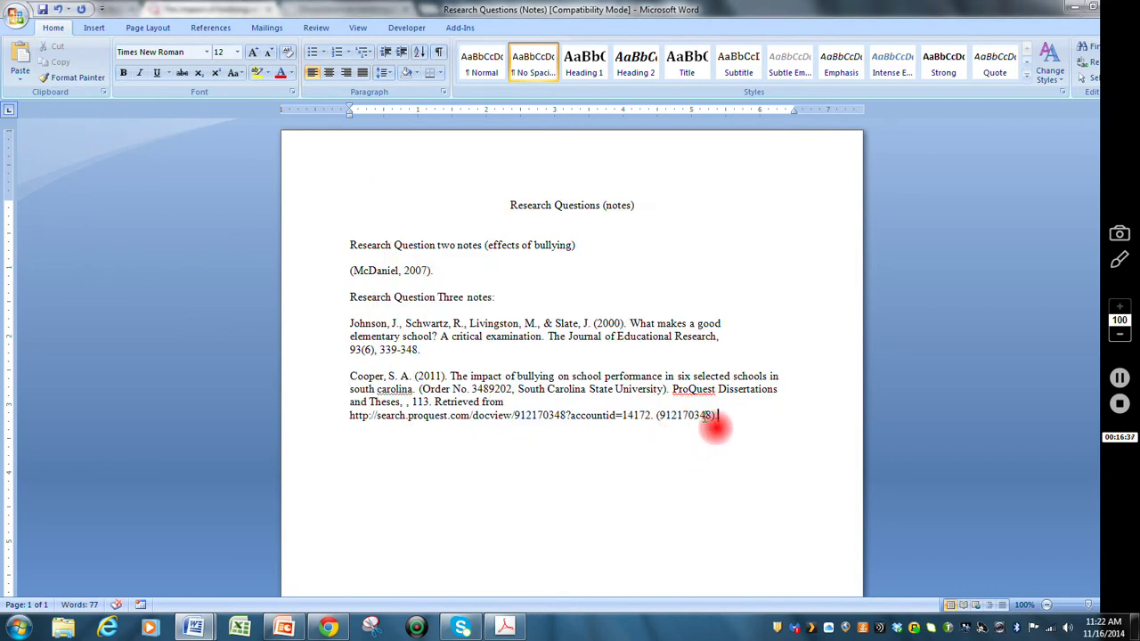
- Give the Cooper reference a 0.5" hanging indent
drag(735, 419, 351, 378)
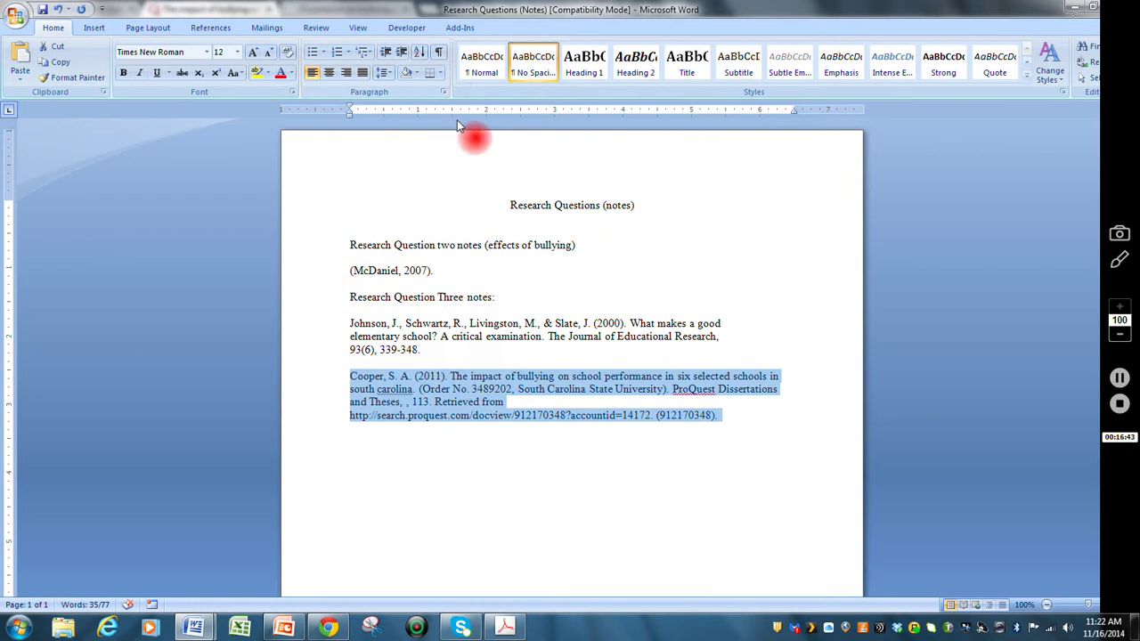
click(444, 93)
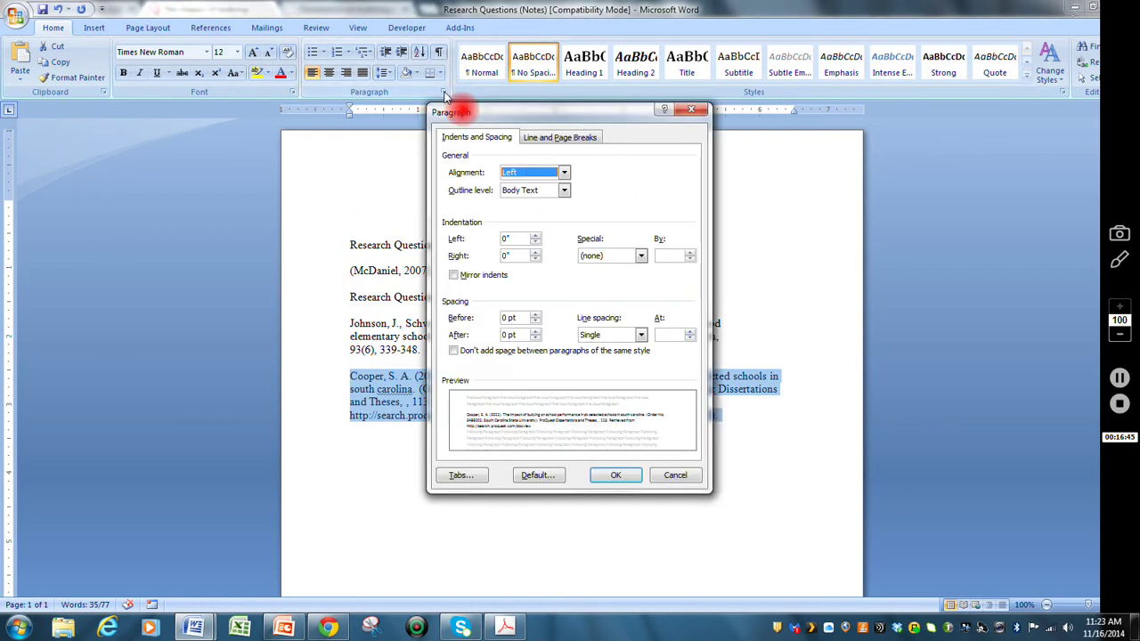
click(641, 256)
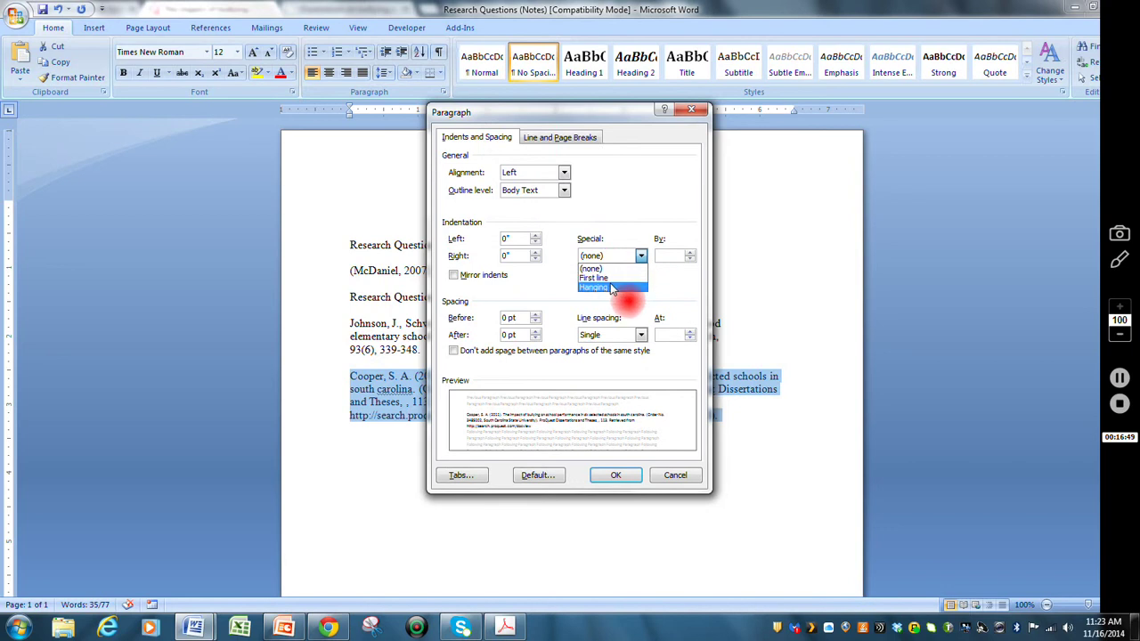
click(614, 286)
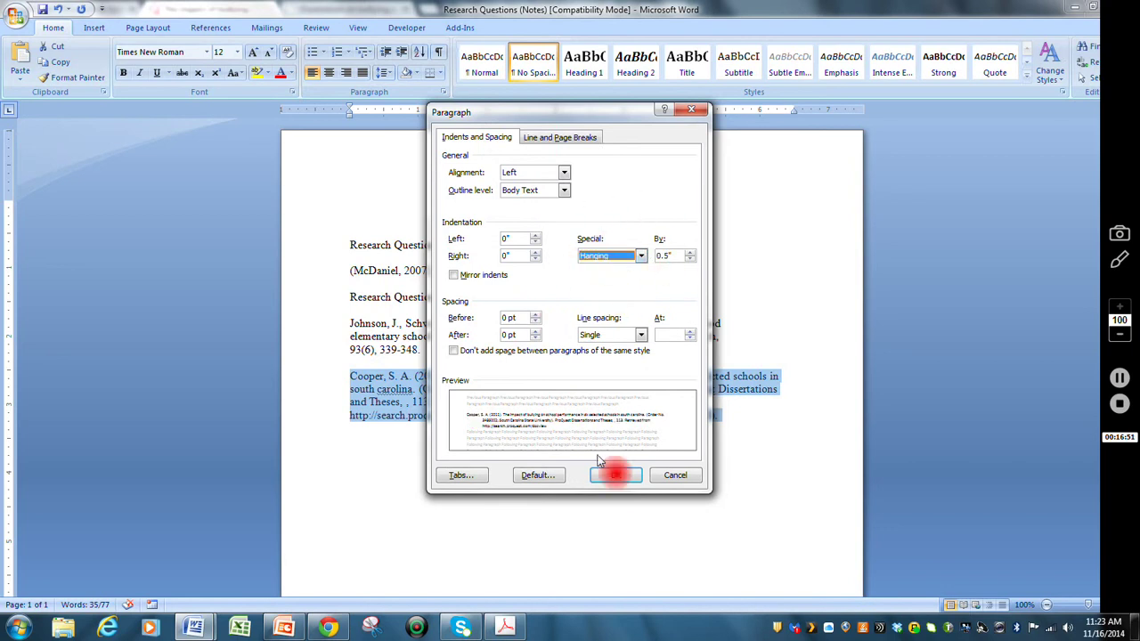
click(616, 478)
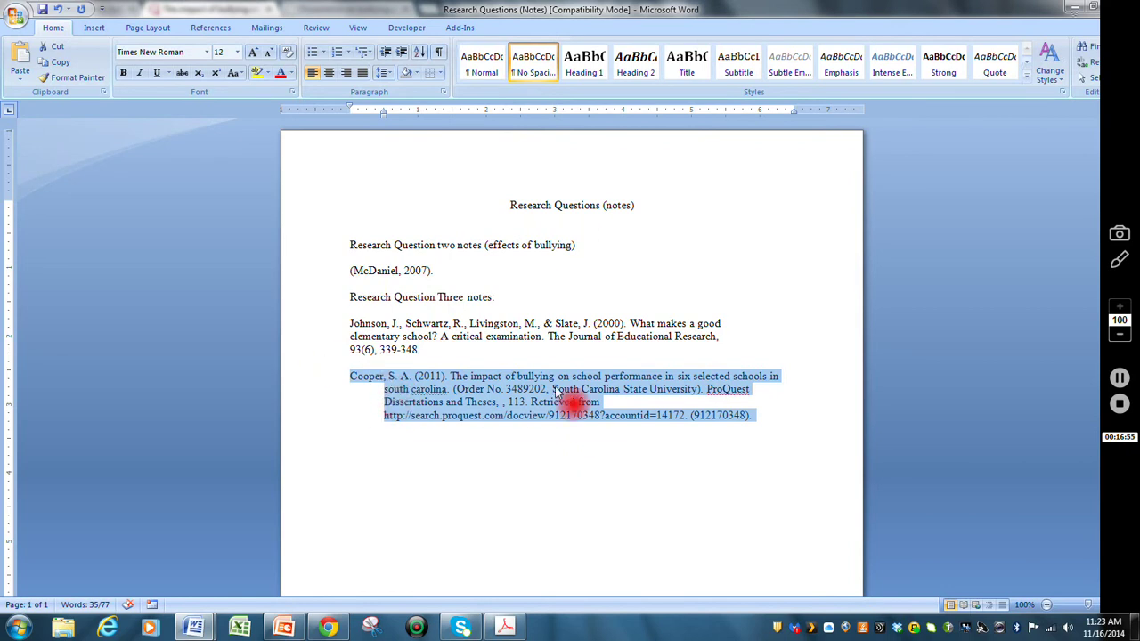
- Set the Cooper reference to 2.0 line spacing and return to the ProQuest citation
click(389, 74)
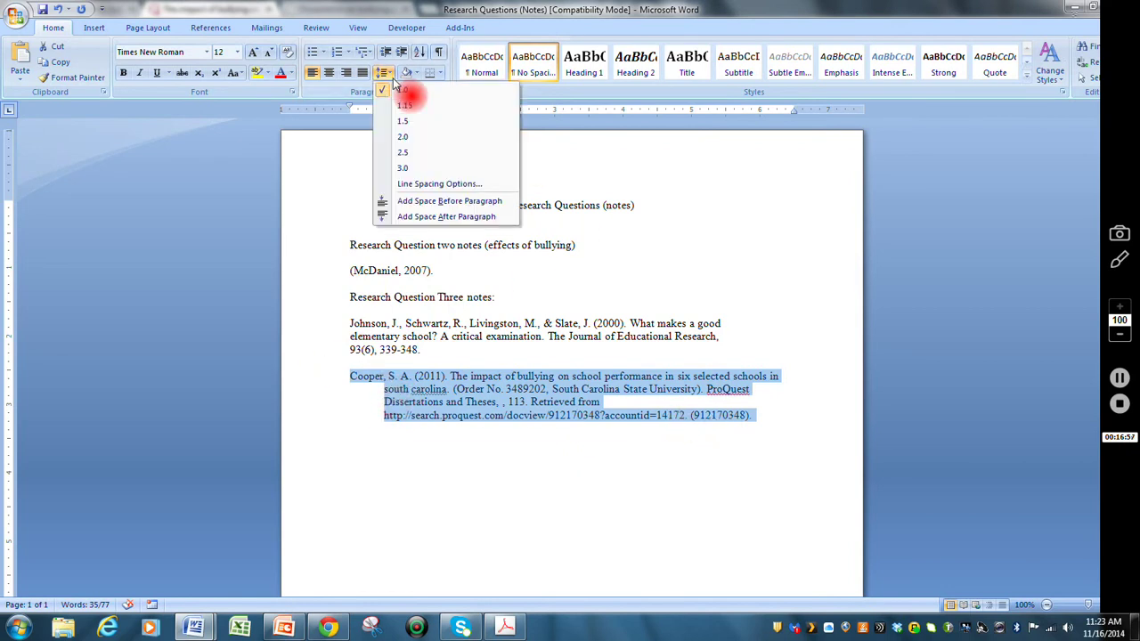
click(403, 136)
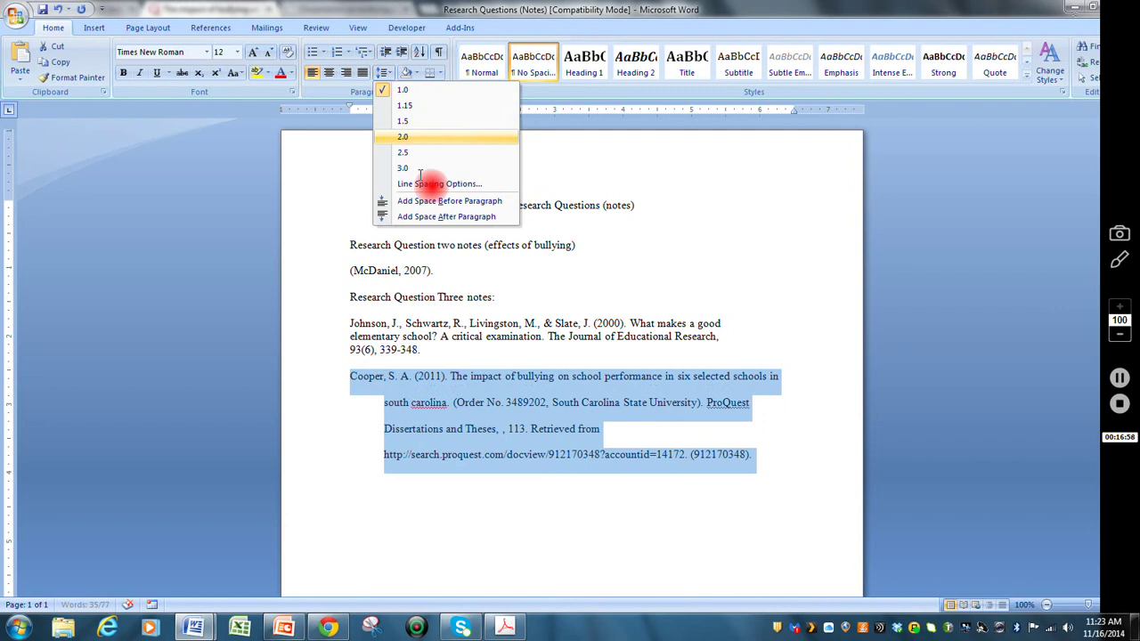
click(572, 402)
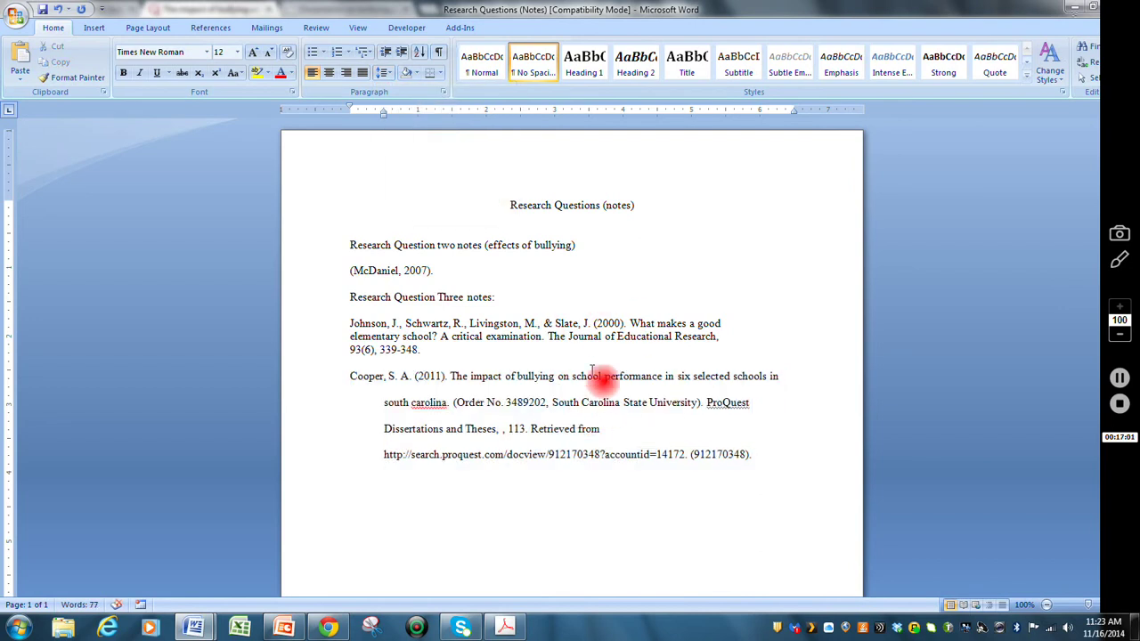
click(328, 628)
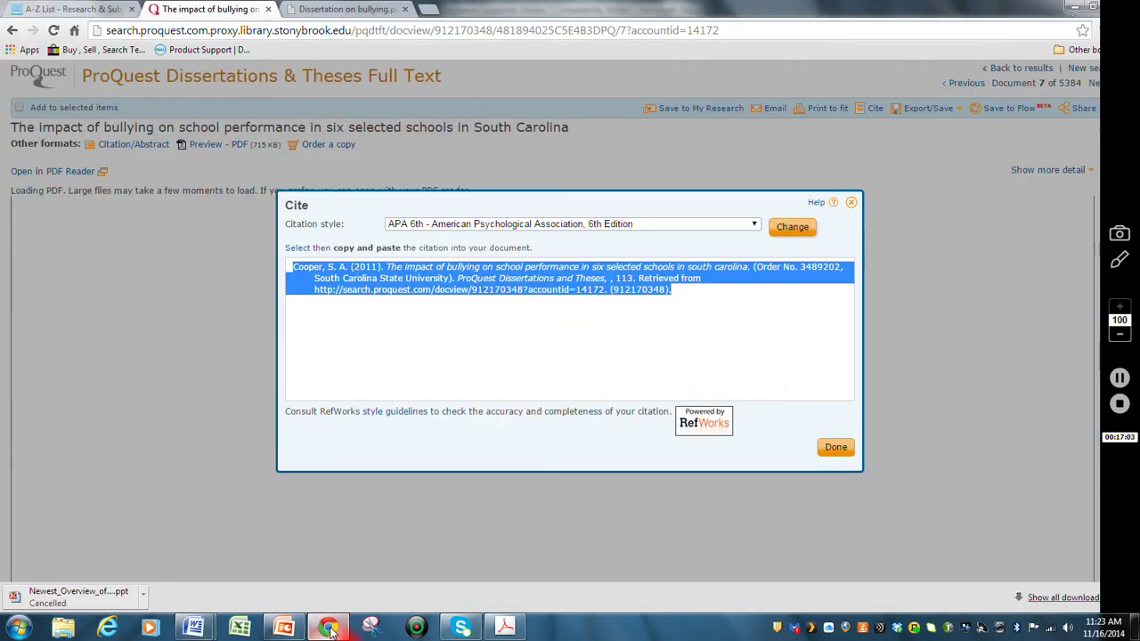
- Check the ProQuest citation's formatting, then italicize the Cooper dissertation title in the Research Questions notes
click(525, 354)
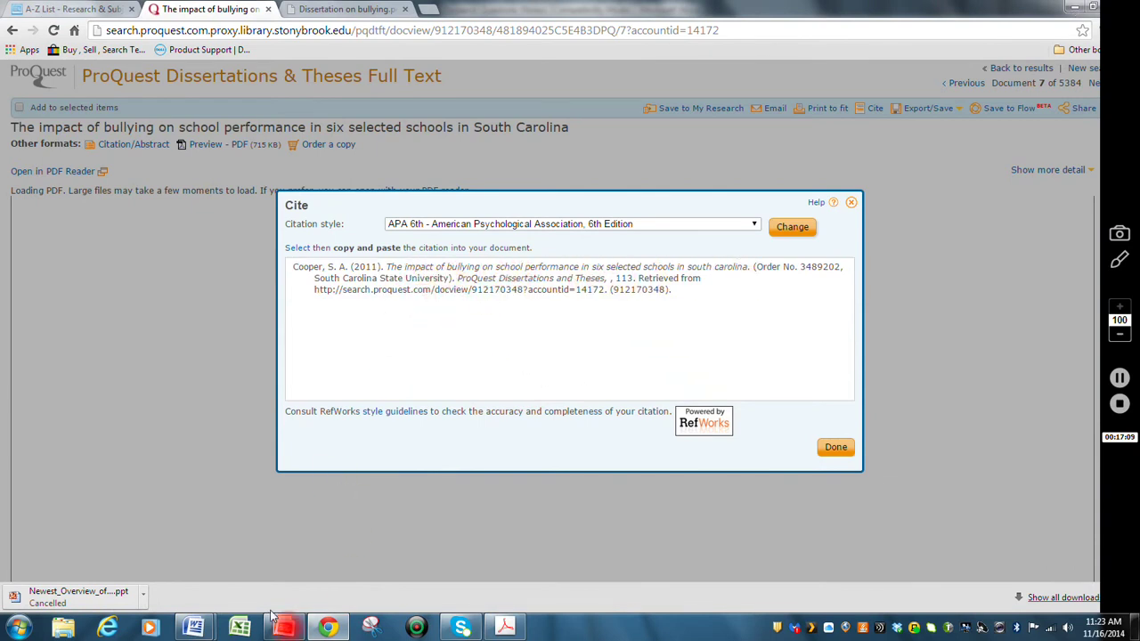
click(196, 630)
click(255, 574)
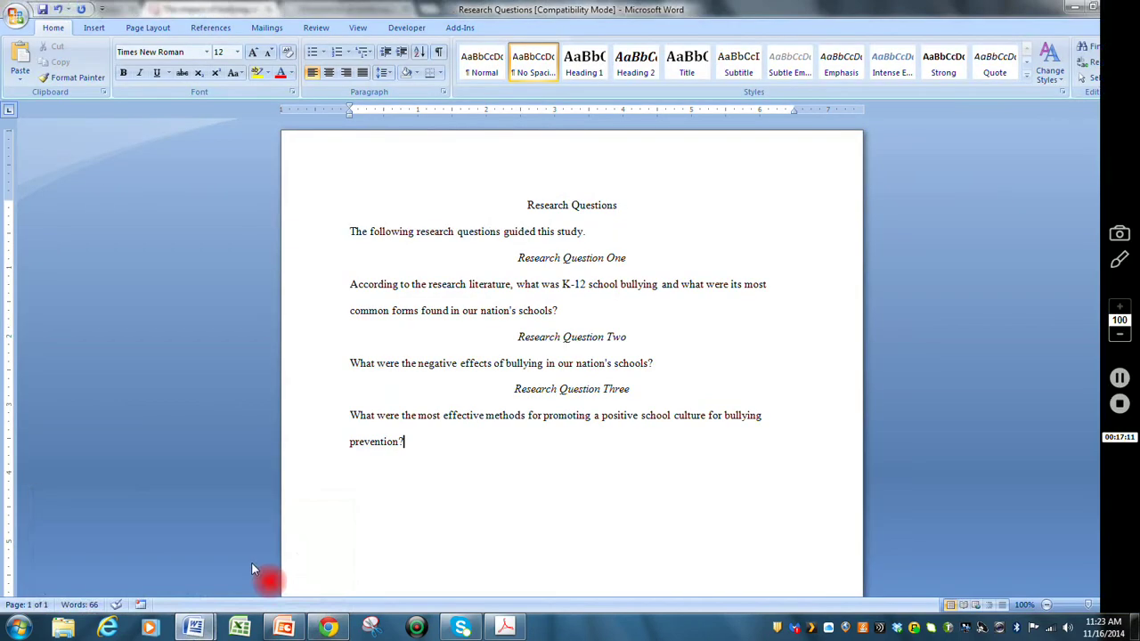
click(193, 628)
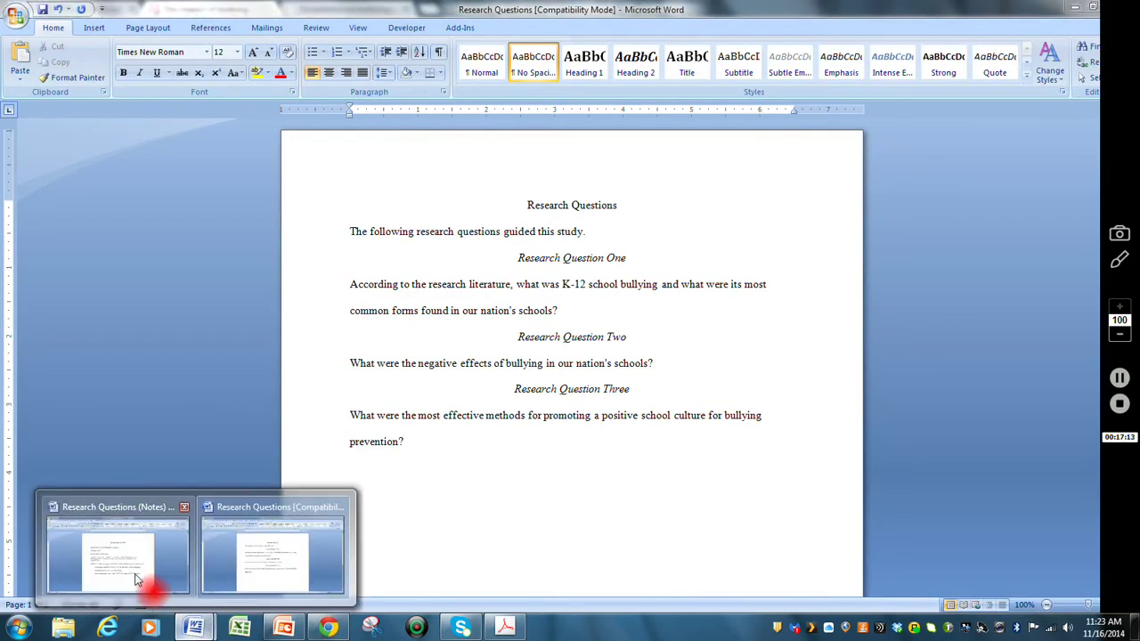
click(142, 579)
drag(452, 376, 458, 403)
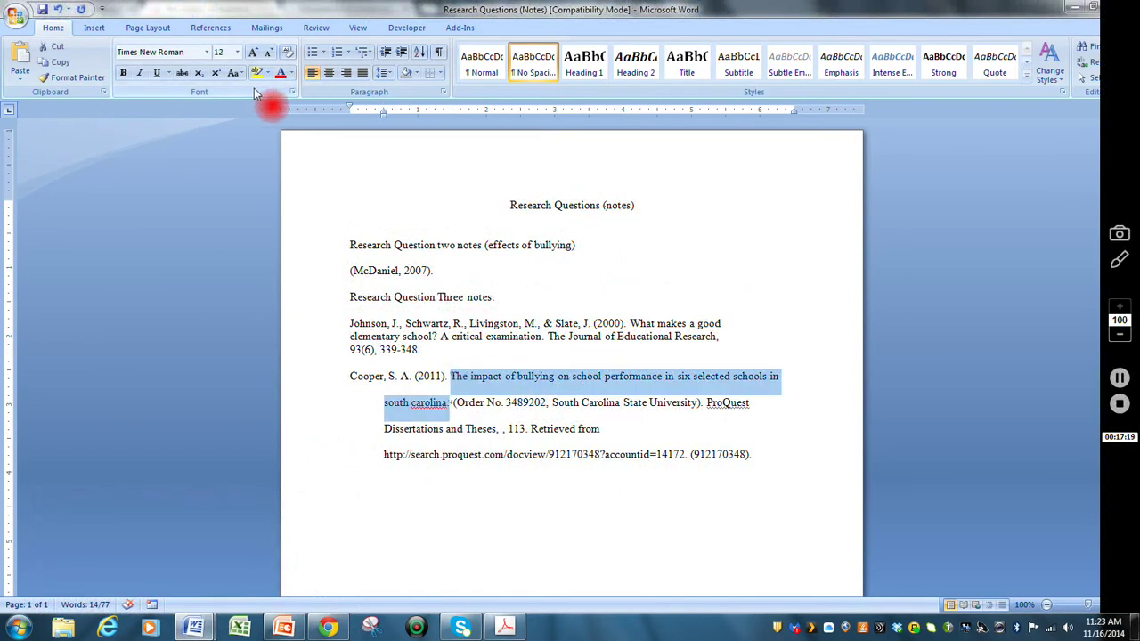
click(140, 74)
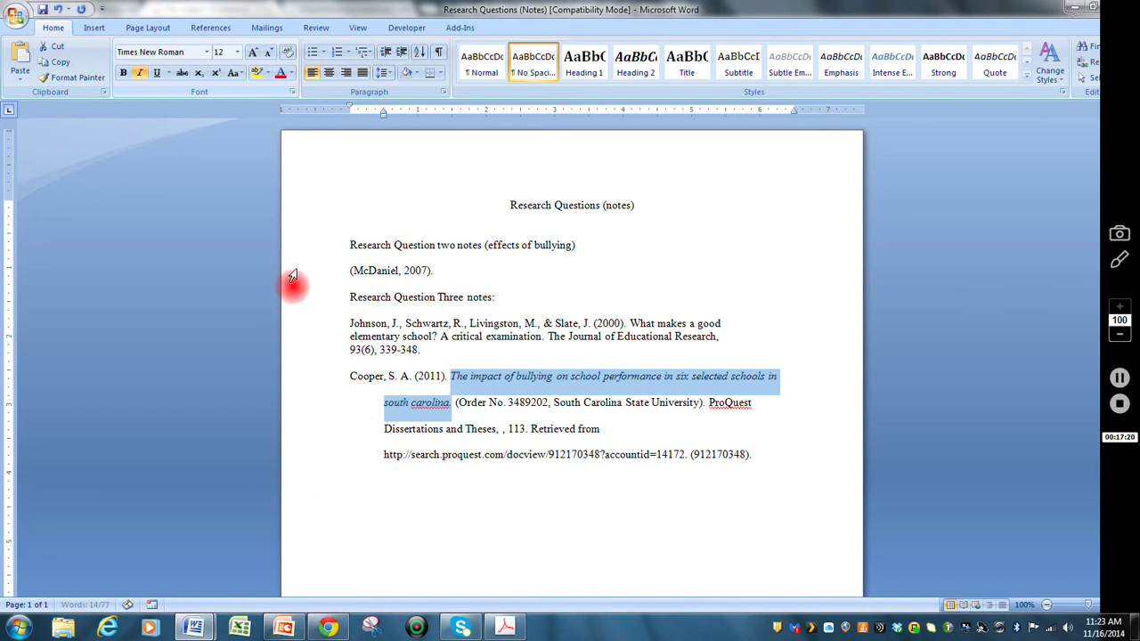
click(424, 402)
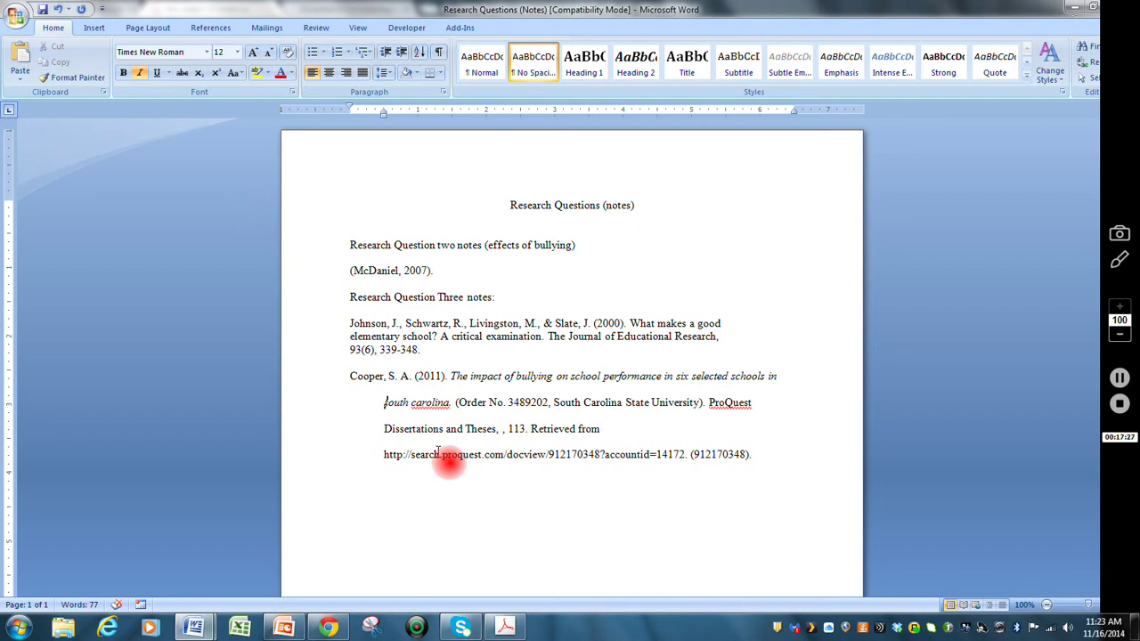
- Capitalize 'south carolina' to 'South Carolina' in the Cooper title, then select the Johnson reference
key(Delete)
text(S)
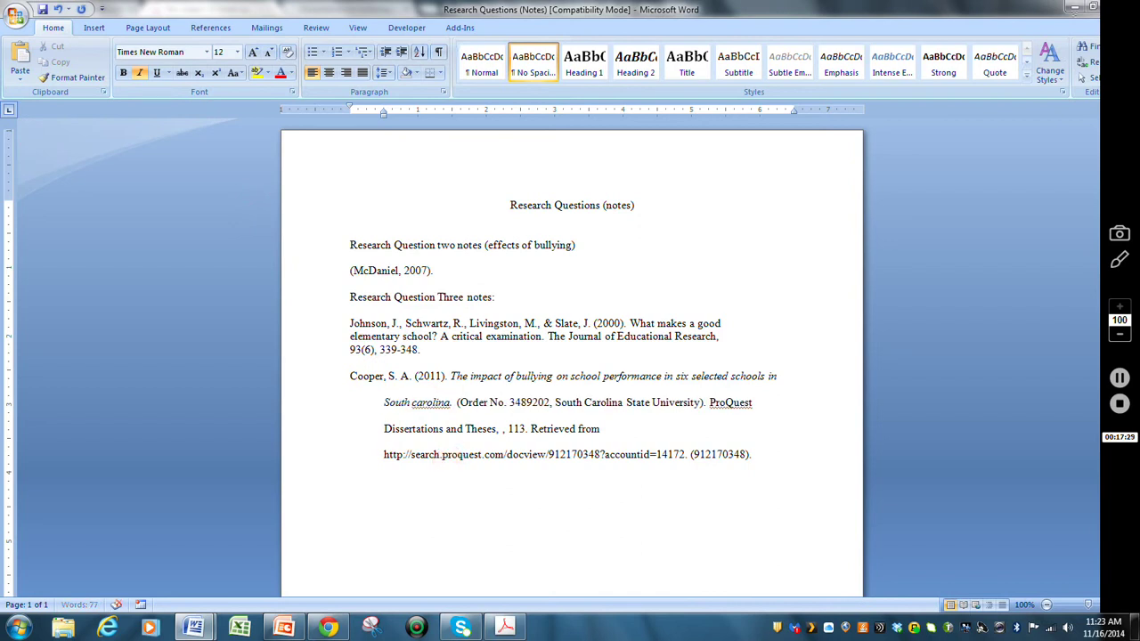
click(414, 403)
key(Delete)
text(C)
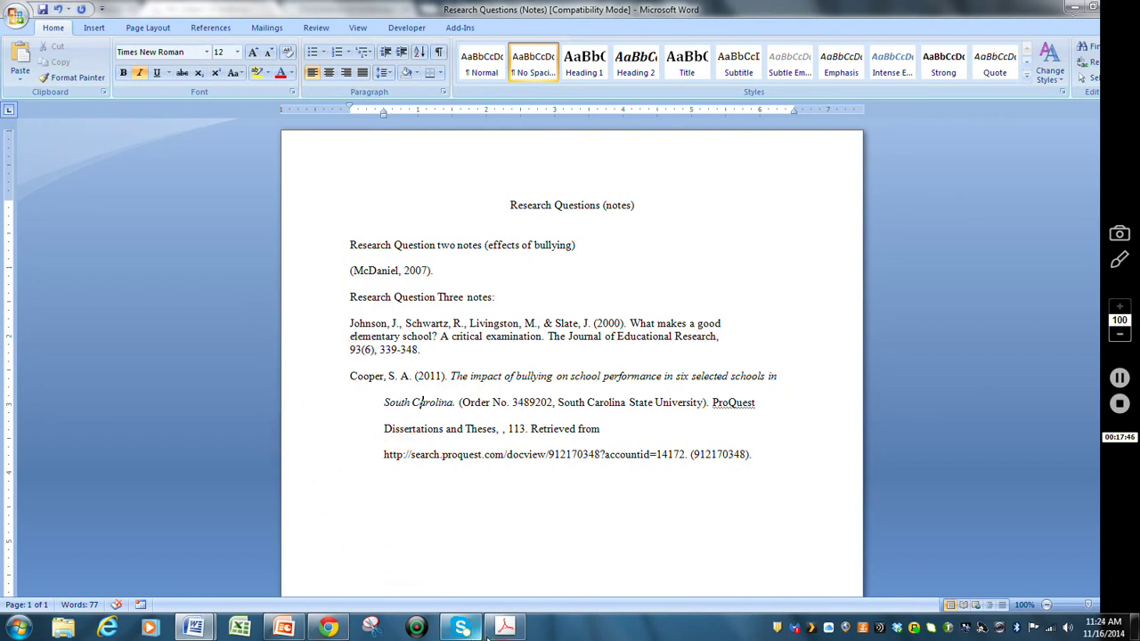
mouse_move(508, 630)
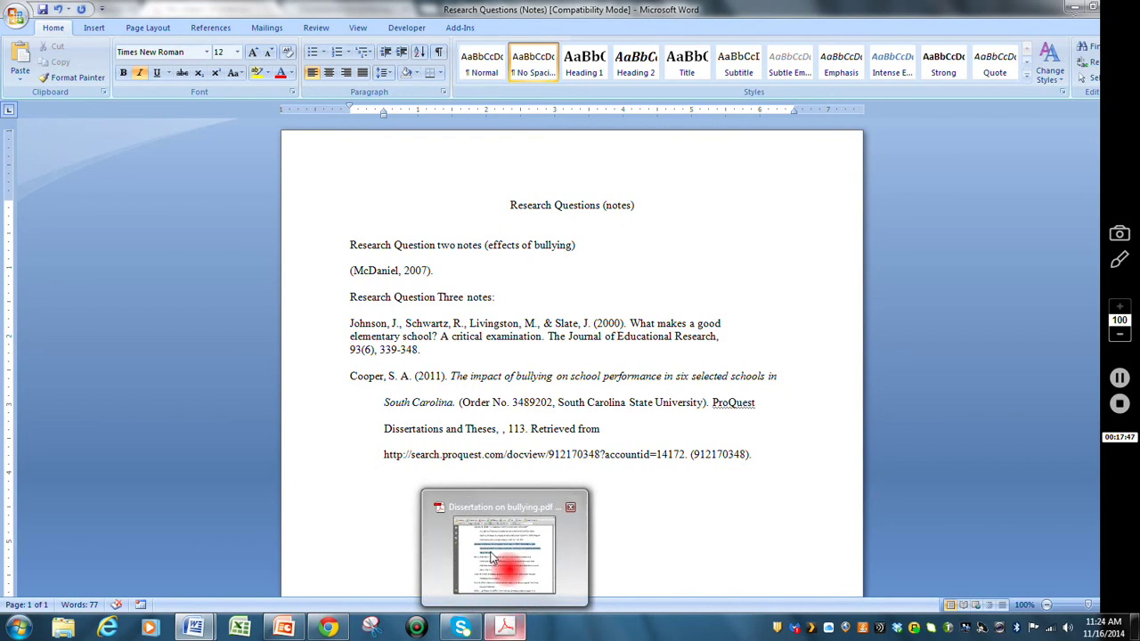
click(423, 401)
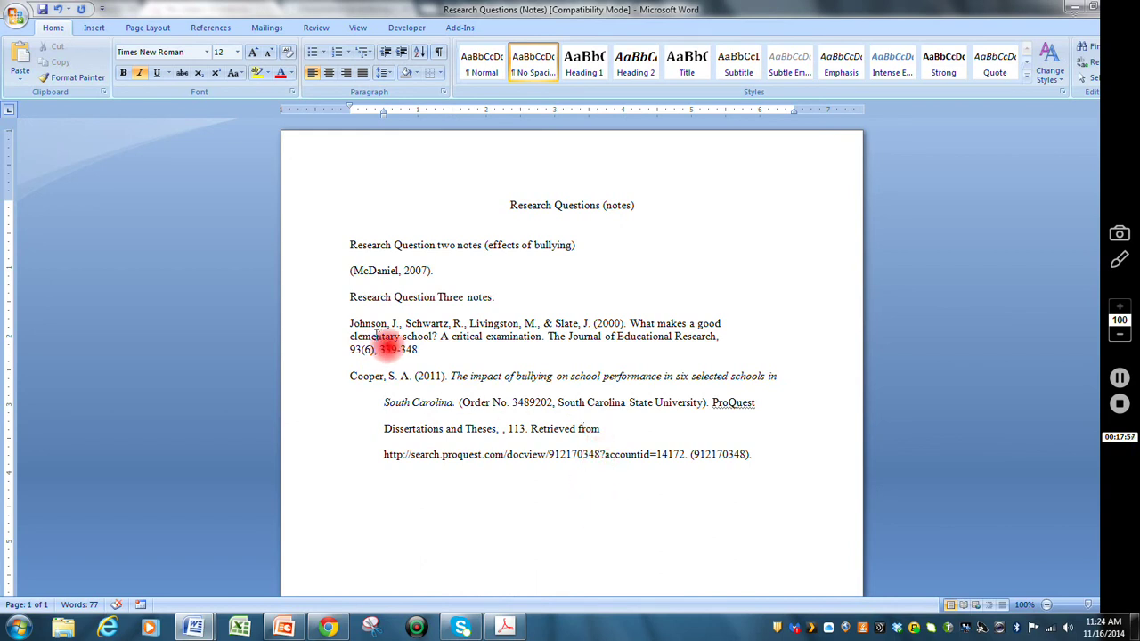
drag(349, 321, 427, 343)
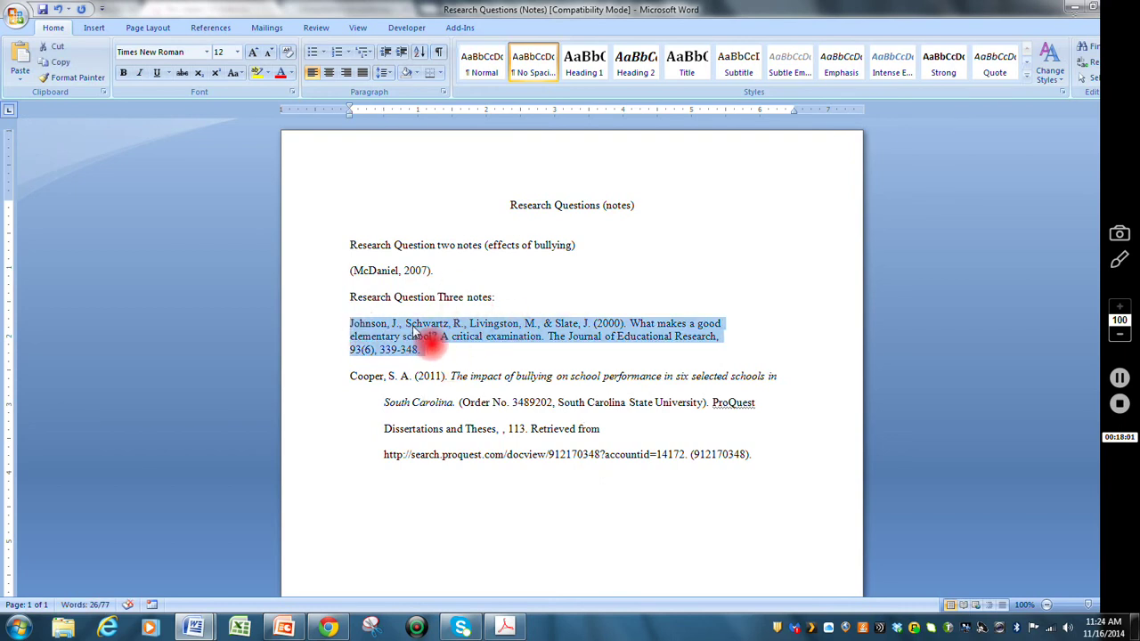